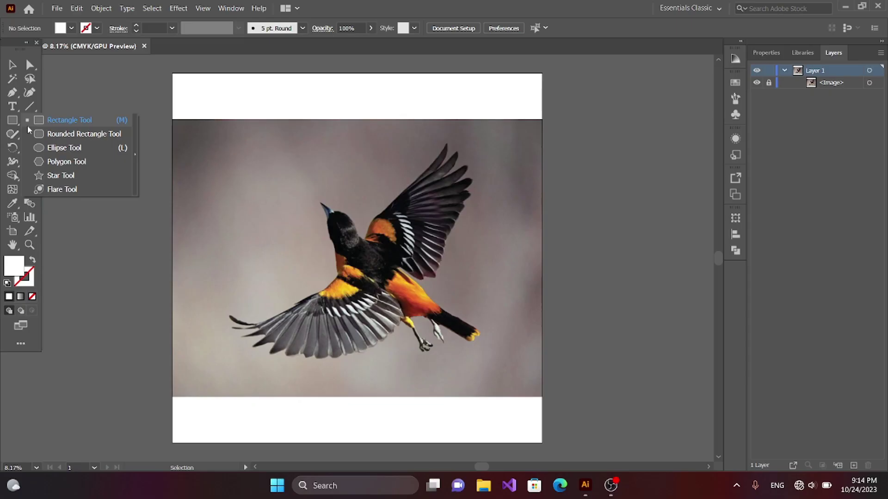
Draw a long flat ellipse, make its end point sharp, and fill it black (000000)
{"action": "left_click", "coordinate": [64, 148]}
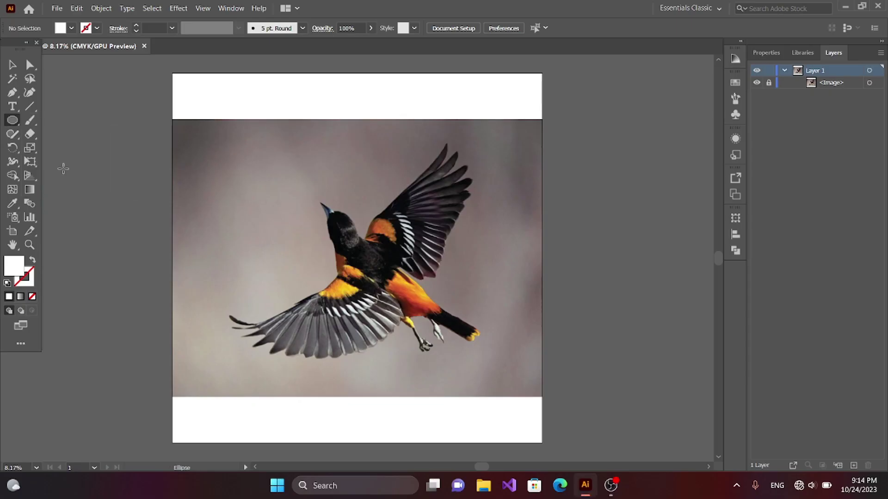
{"action": "left_click_drag", "start_coordinate": [54, 164], "coordinate": [208, 164]}
{"action": "left_click", "coordinate": [30, 64]}
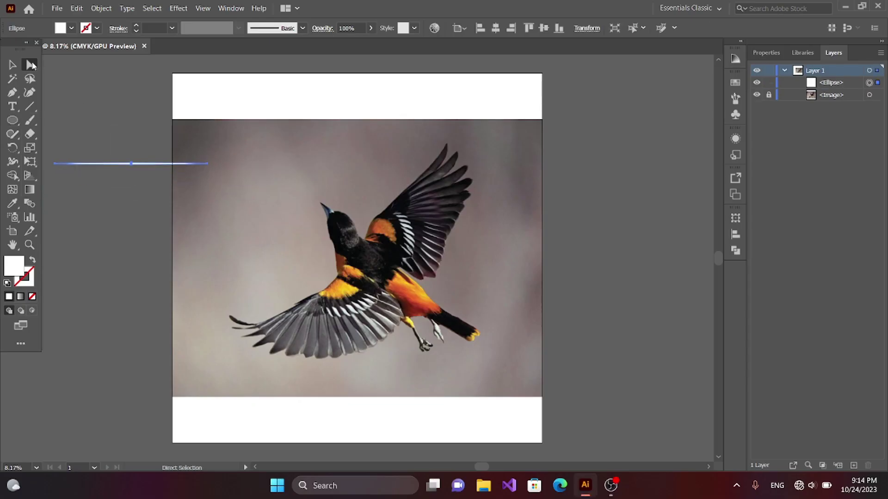
{"action": "left_click", "coordinate": [207, 163]}
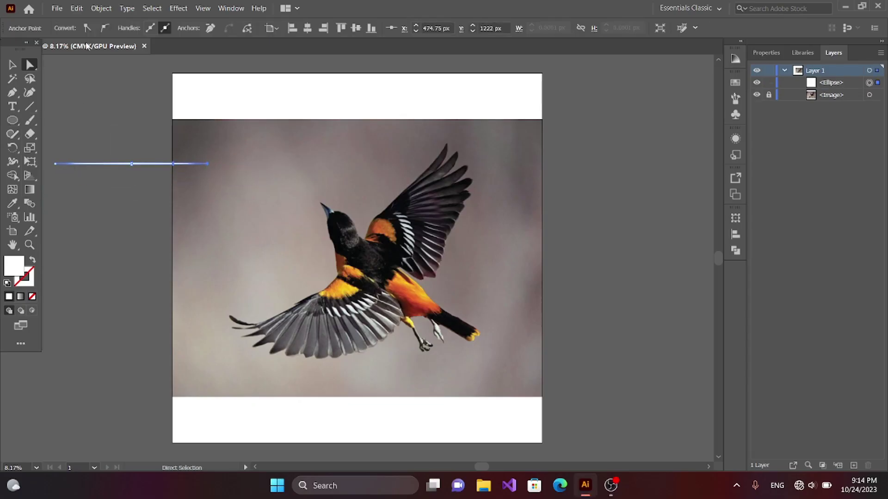
{"action": "double_click", "coordinate": [20, 267]}
{"action": "type", "text": "000000"}
{"action": "key", "text": "Return"}
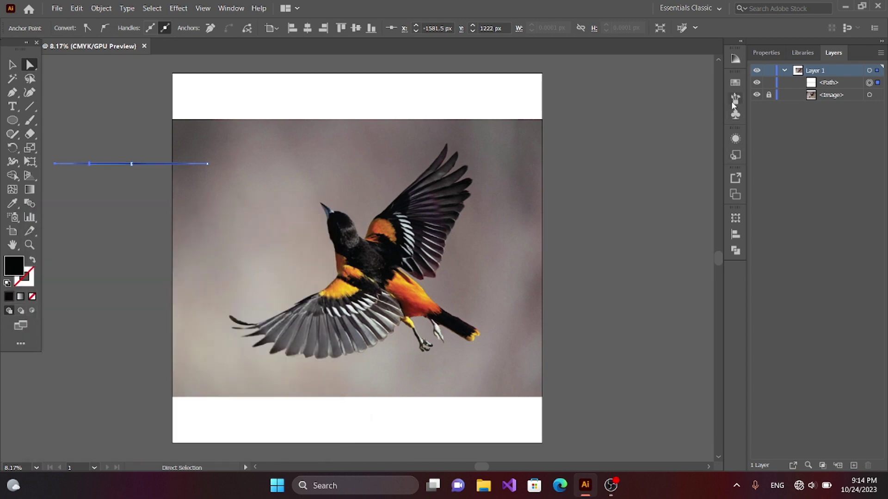
Save the pointed shape as a new Art Brush with default settings, then delete the original
{"action": "left_click", "coordinate": [735, 98]}
{"action": "left_click", "coordinate": [689, 144]}
{"action": "left_click", "coordinate": [399, 270]}
{"action": "left_click", "coordinate": [414, 320]}
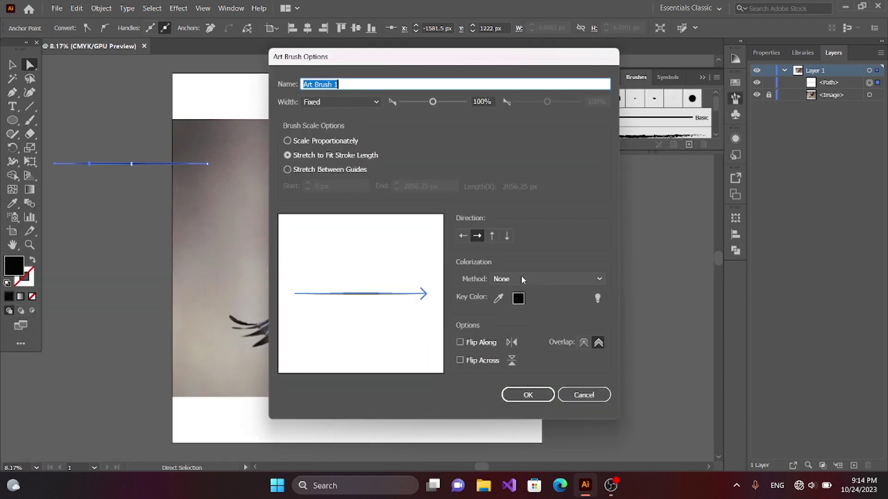
{"action": "left_click", "coordinate": [528, 395]}
{"action": "key", "text": "Delete"}
{"action": "left_click", "coordinate": [28, 120]}
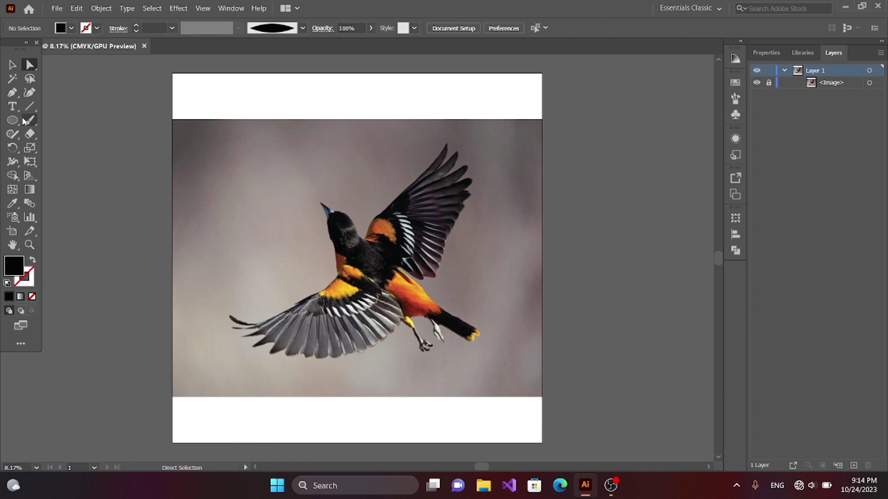
Paint a test stroke with the new brush, then zoom in and trace the beak's top edge
{"action": "left_click_drag", "start_coordinate": [122, 165], "coordinate": [128, 122]}
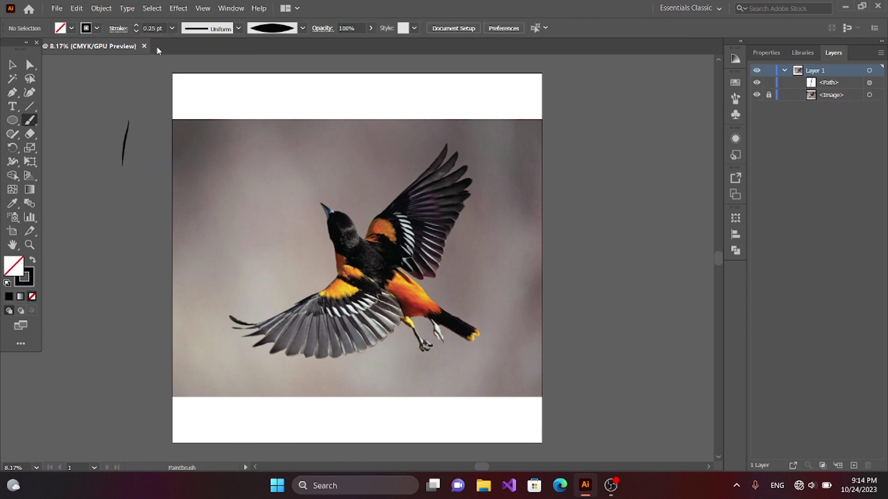
{"action": "scroll", "coordinate": [365, 171], "scroll_direction": "up", "scroll_amount": 3}
{"action": "scroll", "coordinate": [365, 170], "scroll_direction": "up", "scroll_amount": 3}
{"action": "scroll", "coordinate": [460, 242], "scroll_direction": "up", "scroll_amount": 2}
{"action": "scroll", "coordinate": [439, 197], "scroll_direction": "up", "scroll_amount": 1}
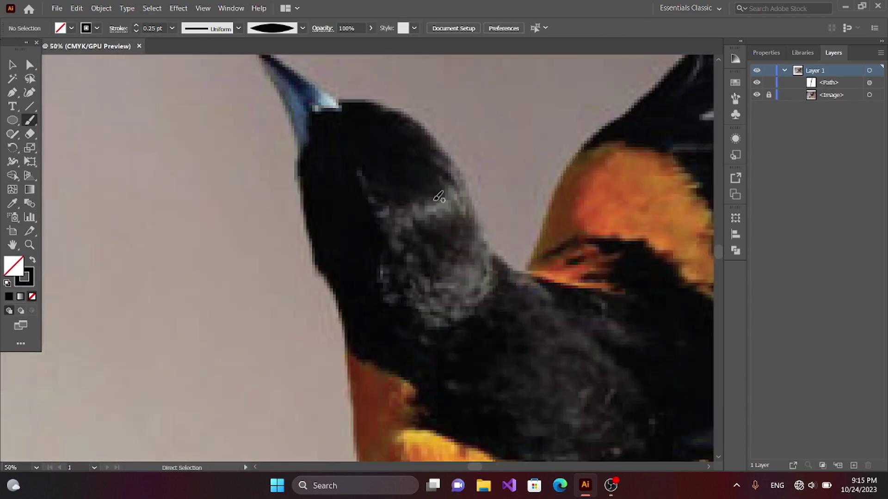
{"action": "scroll", "coordinate": [438, 197], "scroll_direction": "up", "scroll_amount": 3}
{"action": "scroll", "coordinate": [397, 277], "scroll_direction": "up", "scroll_amount": 1}
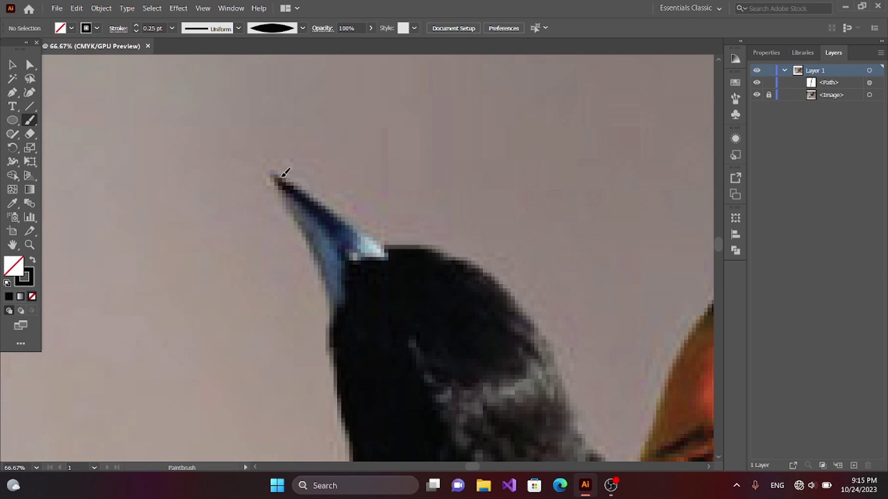
{"action": "left_click_drag", "start_coordinate": [273, 173], "coordinate": [387, 245]}
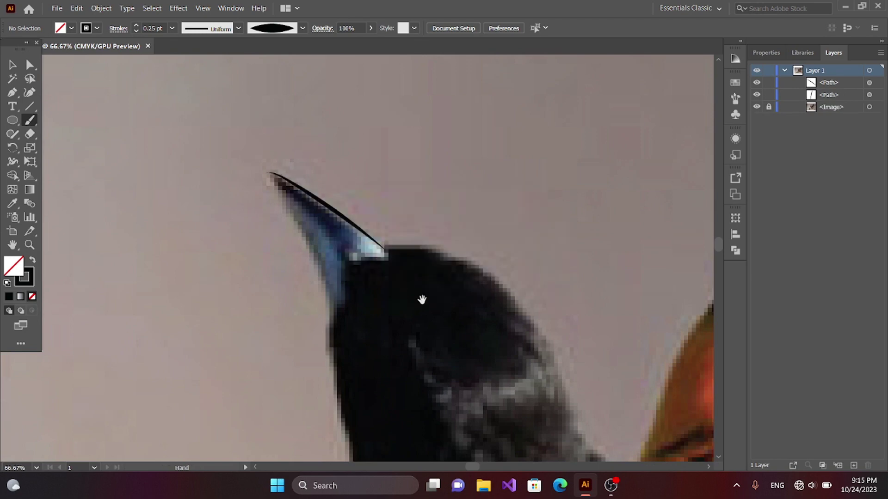
Trace the back of the head along its edge toward the wing
{"action": "scroll", "coordinate": [422, 297], "scroll_direction": "down", "scroll_amount": 3}
{"action": "scroll", "coordinate": [422, 297], "scroll_direction": "right", "scroll_amount": 4}
{"action": "left_click_drag", "start_coordinate": [247, 146], "coordinate": [223, 146]}
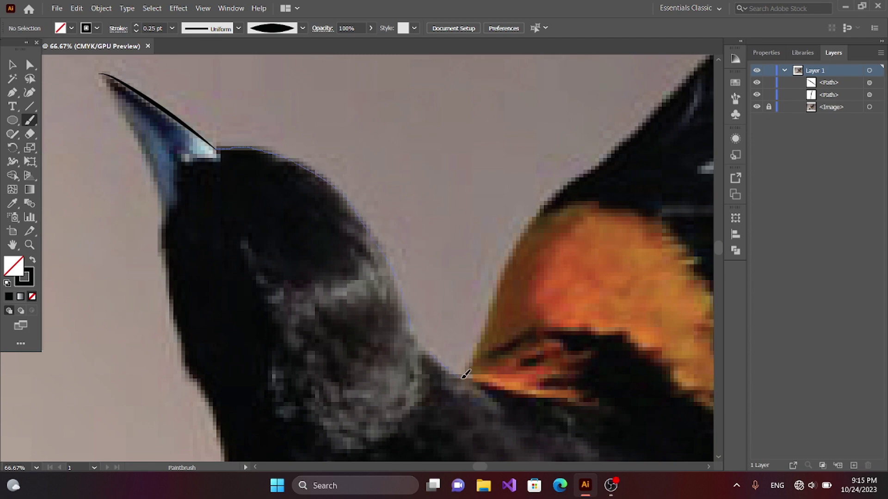
{"action": "left_click_drag", "start_coordinate": [491, 318], "coordinate": [489, 323]}
{"action": "scroll", "coordinate": [468, 323], "scroll_direction": "right", "scroll_amount": 4}
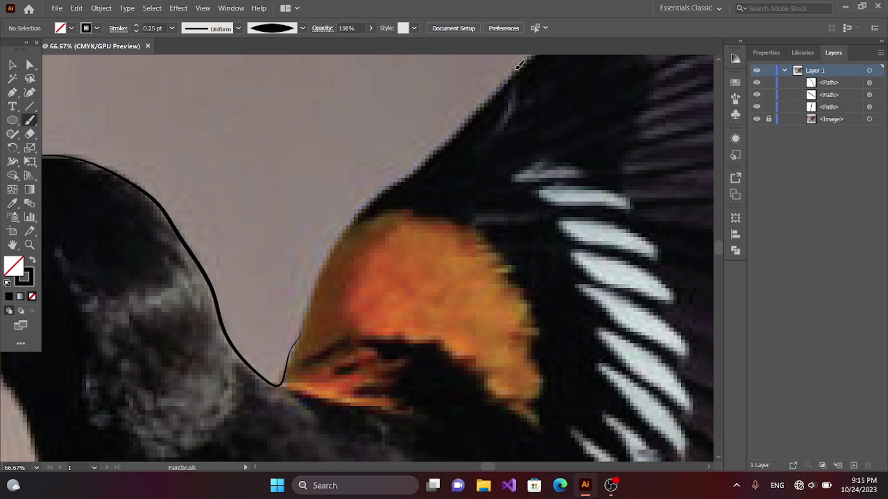
{"action": "left_click_drag", "start_coordinate": [519, 65], "coordinate": [523, 60]}
{"action": "scroll", "coordinate": [307, 407], "scroll_direction": "left", "scroll_amount": 5}
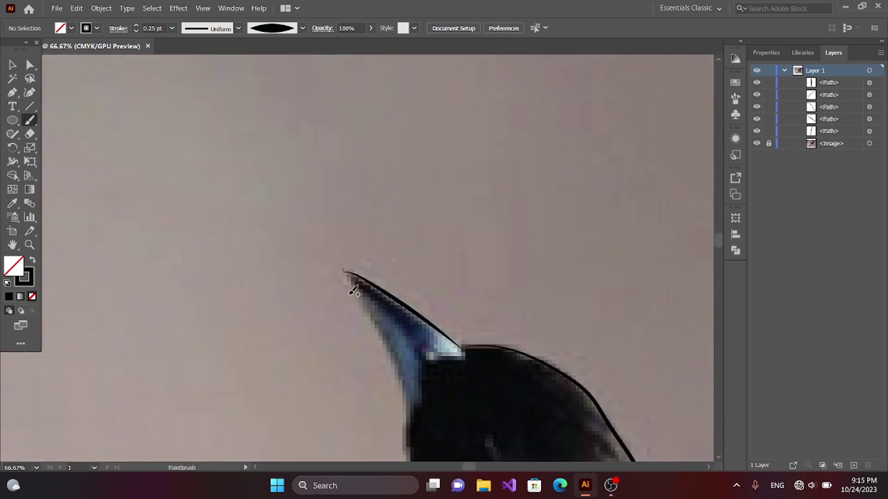
Undo the bad head stroke and trace the underside of the beak
{"action": "key", "text": "ctrl+z"}
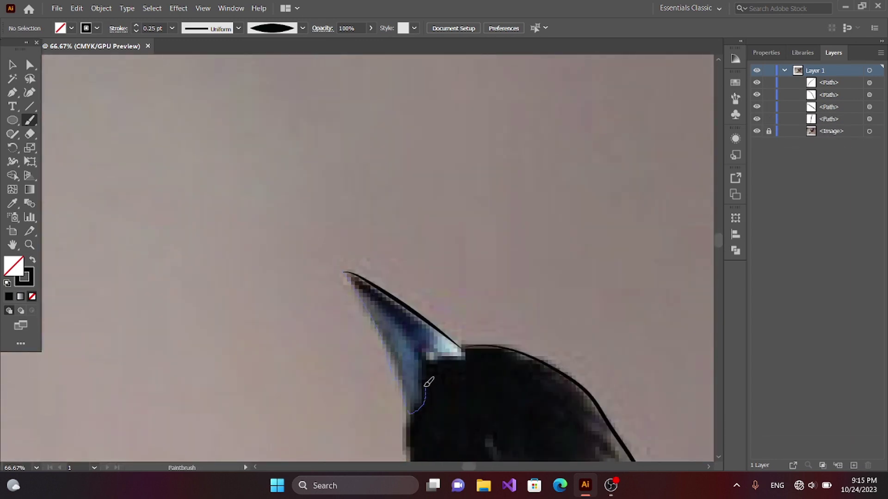
{"action": "left_click_drag", "start_coordinate": [470, 352], "coordinate": [470, 352]}
{"action": "scroll", "coordinate": [469, 352], "scroll_direction": "down", "scroll_amount": 5}
{"action": "scroll", "coordinate": [450, 250], "scroll_direction": "right", "scroll_amount": 6}
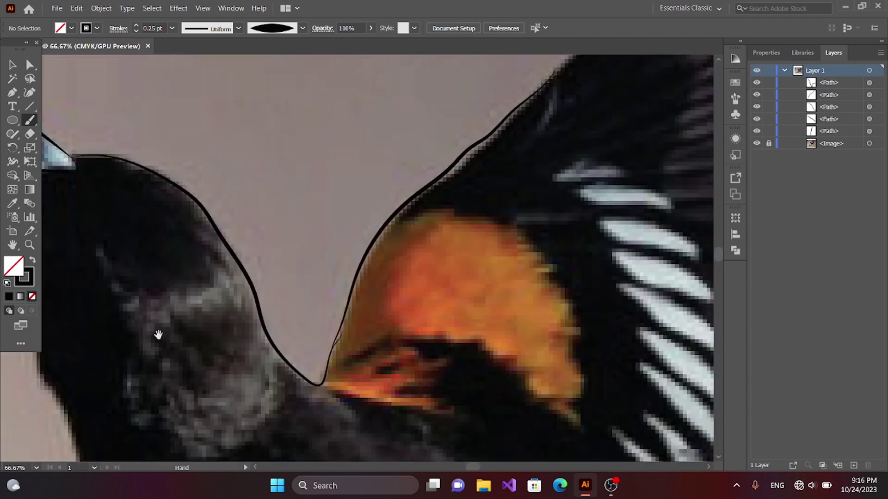
{"action": "scroll", "coordinate": [385, 454], "scroll_direction": "down", "scroll_amount": 1}
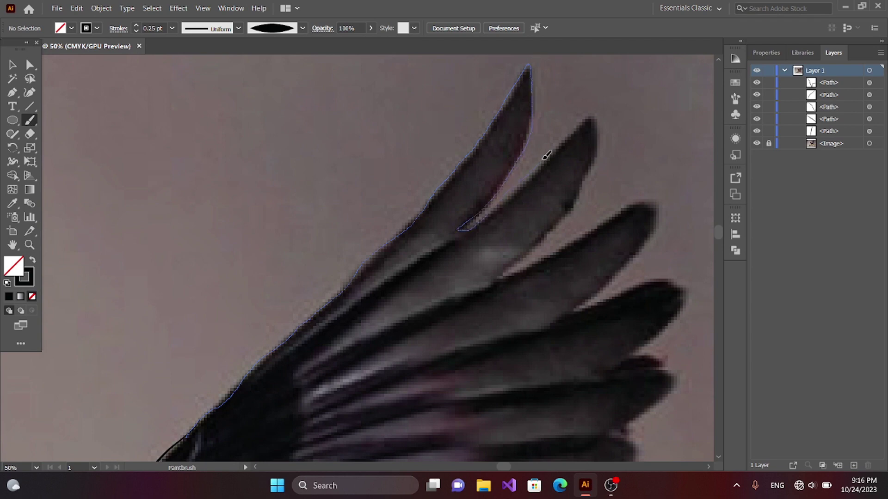
Trace the outer and ragged lower feather tips, then the wing underside to the orange flank
{"action": "left_click_drag", "start_coordinate": [200, 428], "coordinate": [199, 415]}
{"action": "left_click_drag", "start_coordinate": [669, 324], "coordinate": [671, 319]}
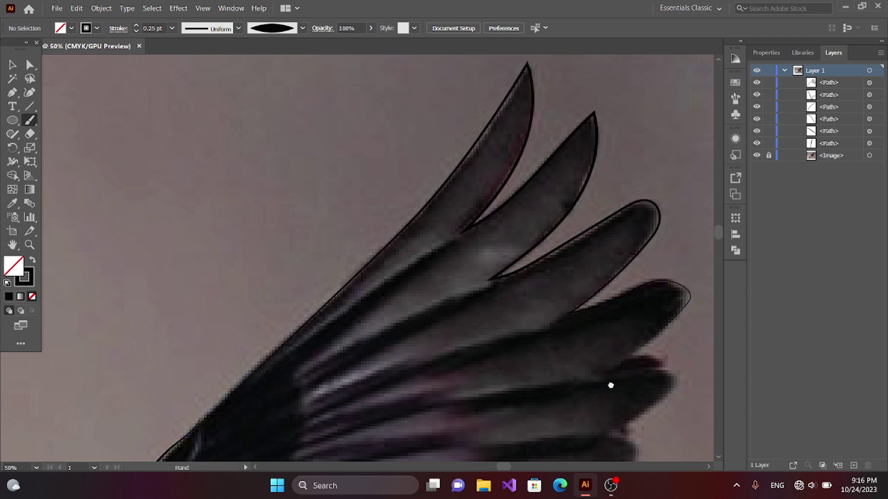
{"action": "left_click_drag", "start_coordinate": [610, 384], "coordinate": [469, 248]}
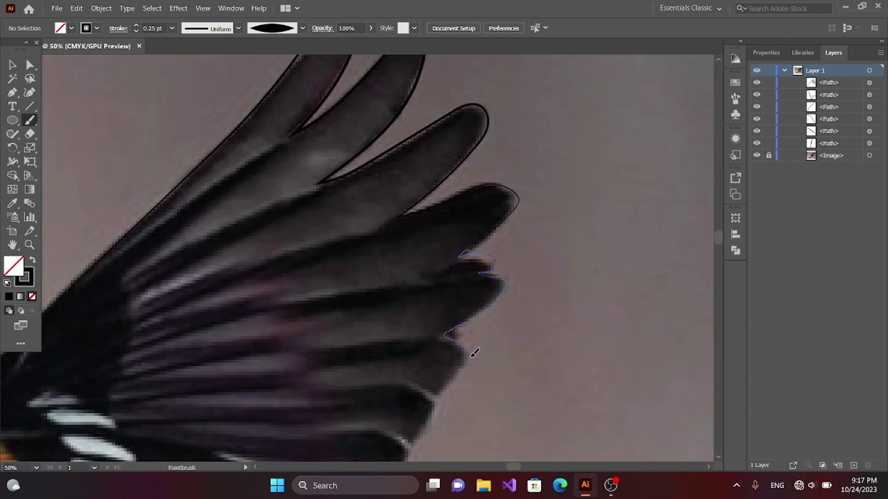
{"action": "mouse_move", "coordinate": [416, 387]}
{"action": "left_mouse_down"}
{"action": "mouse_move", "coordinate": [436, 397]}
{"action": "mouse_move", "coordinate": [646, 156]}
{"action": "left_mouse_up"}
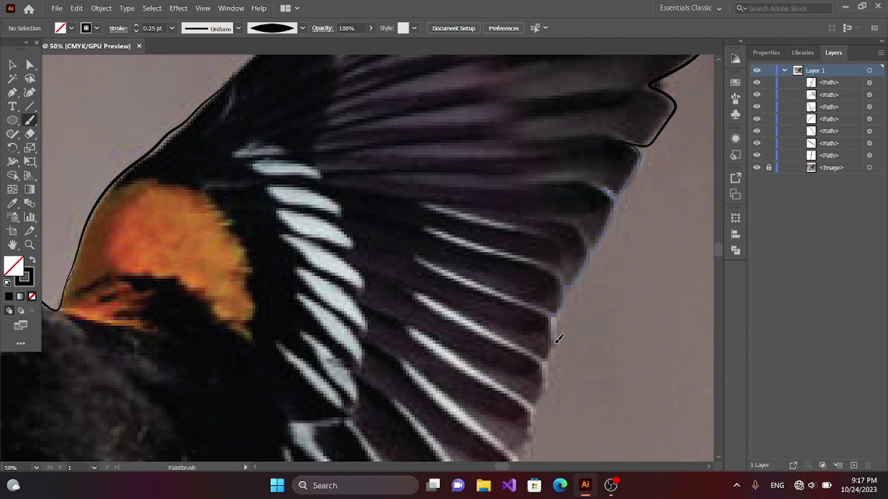
{"action": "left_click_drag", "start_coordinate": [543, 398], "coordinate": [544, 399]}
{"action": "mouse_move", "coordinate": [543, 399]}
{"action": "left_mouse_down"}
{"action": "mouse_move", "coordinate": [505, 151]}
{"action": "mouse_move", "coordinate": [504, 180]}
{"action": "left_mouse_up"}
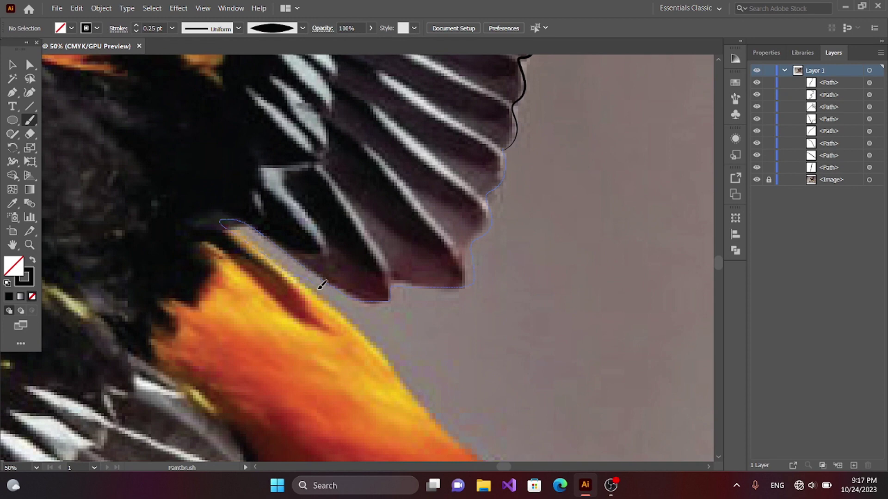
{"action": "mouse_move", "coordinate": [414, 383]}
{"action": "left_mouse_down"}
{"action": "mouse_move", "coordinate": [557, 141]}
{"action": "mouse_move", "coordinate": [184, 143]}
{"action": "left_mouse_up"}
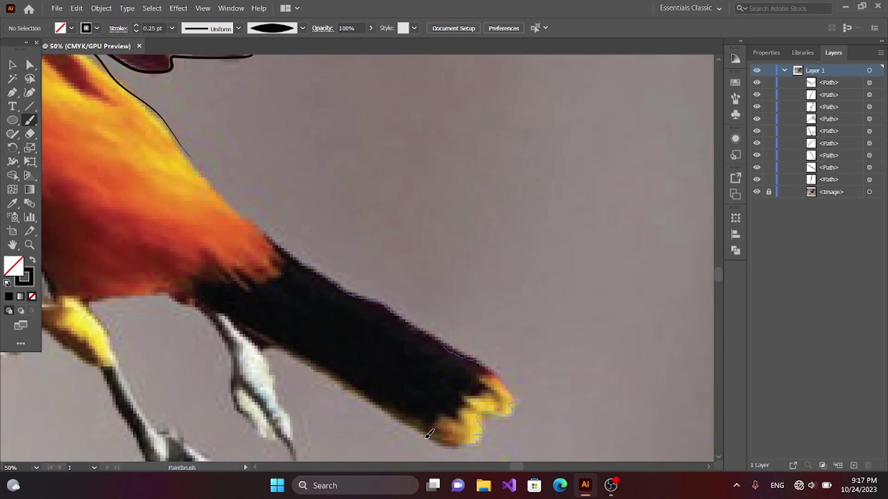
Trace the orange belly edge toward the tail, then both sides of the near leg and its claw
{"action": "left_click_drag", "start_coordinate": [68, 288], "coordinate": [68, 288]}
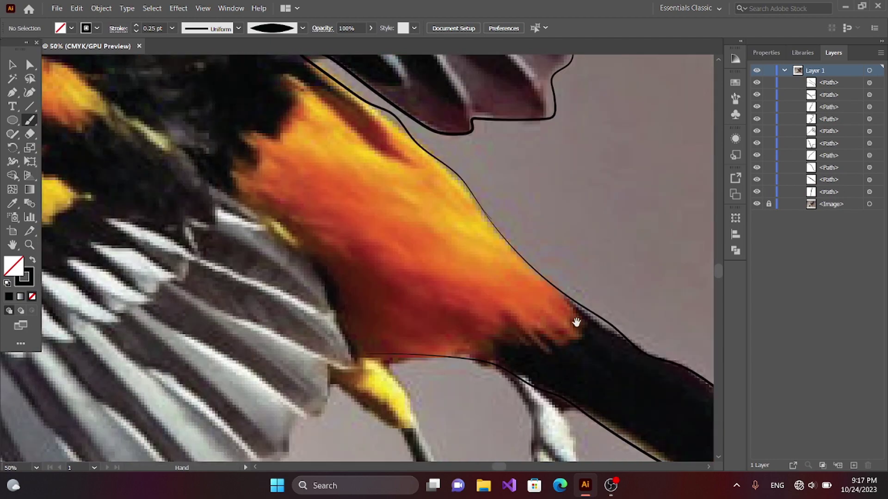
{"action": "scroll", "coordinate": [323, 231], "scroll_direction": "up", "scroll_amount": 2}
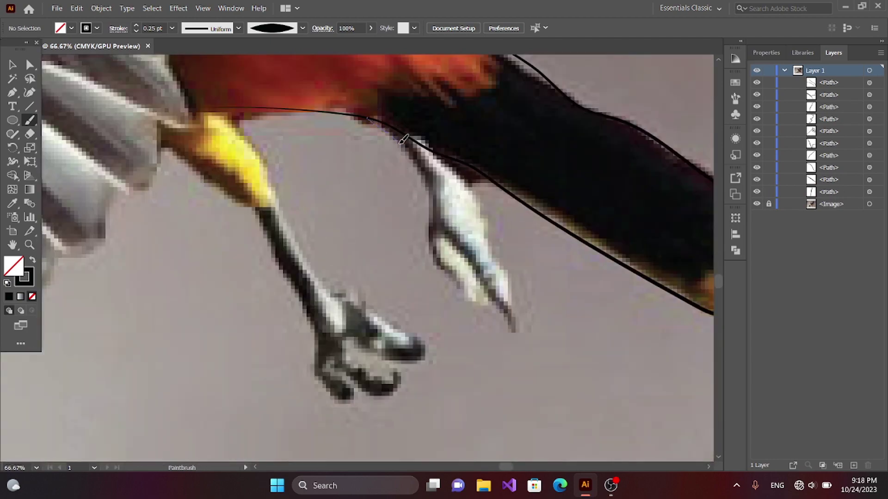
{"action": "left_click_drag", "start_coordinate": [403, 139], "coordinate": [505, 309]}
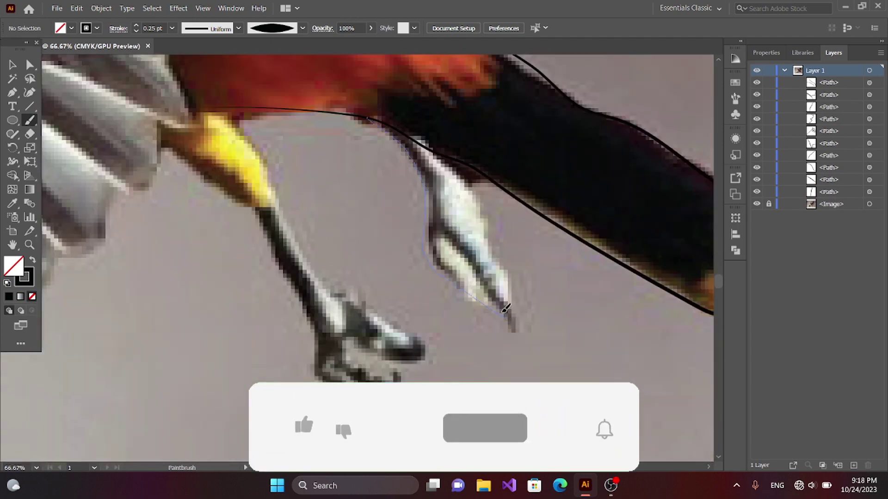
{"action": "mouse_move", "coordinate": [451, 160]}
{"action": "left_mouse_down"}
{"action": "mouse_move", "coordinate": [512, 291]}
{"action": "mouse_move", "coordinate": [506, 315]}
{"action": "left_mouse_up"}
{"action": "left_click_drag", "start_coordinate": [440, 226], "coordinate": [518, 302]}
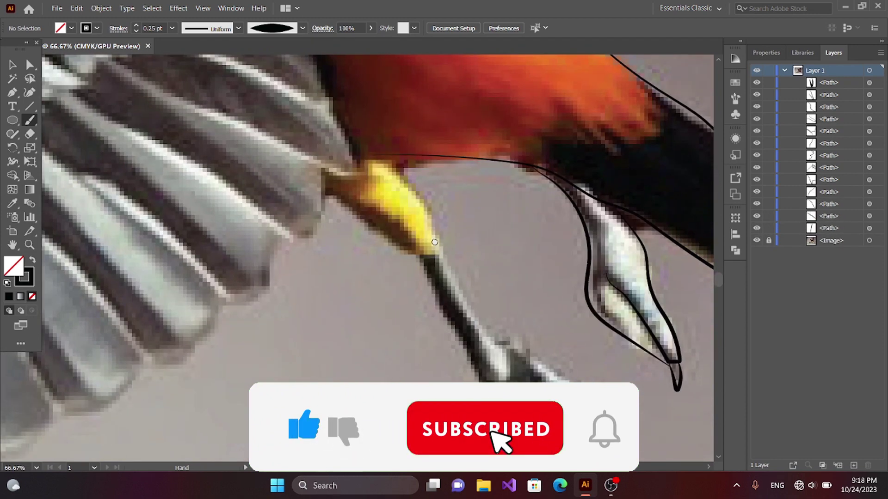
Outline the yellow thigh's lower edge, the far leg, the toes and their claw tips
{"action": "mouse_move", "coordinate": [231, 104]}
{"action": "left_mouse_down"}
{"action": "mouse_move", "coordinate": [388, 141]}
{"action": "mouse_move", "coordinate": [364, 99]}
{"action": "mouse_move", "coordinate": [381, 194]}
{"action": "left_mouse_up"}
{"action": "left_click_drag", "start_coordinate": [301, 132], "coordinate": [273, 81]}
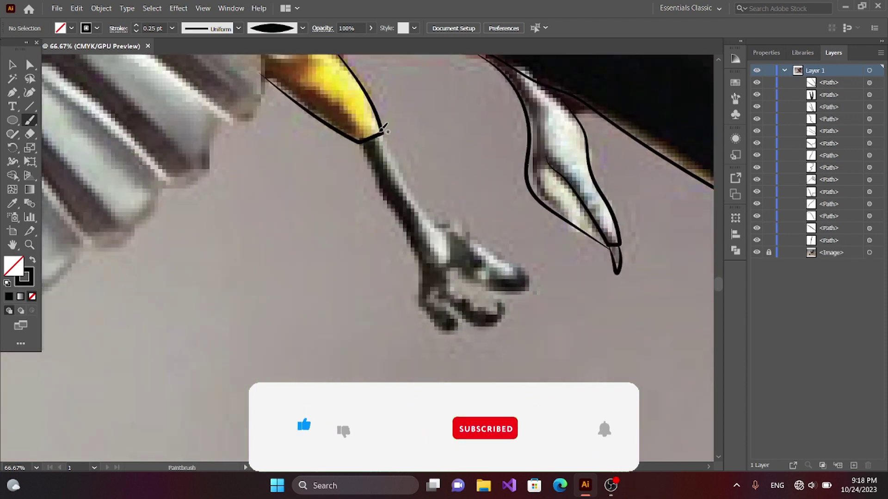
{"action": "left_click_drag", "start_coordinate": [381, 135], "coordinate": [491, 251]}
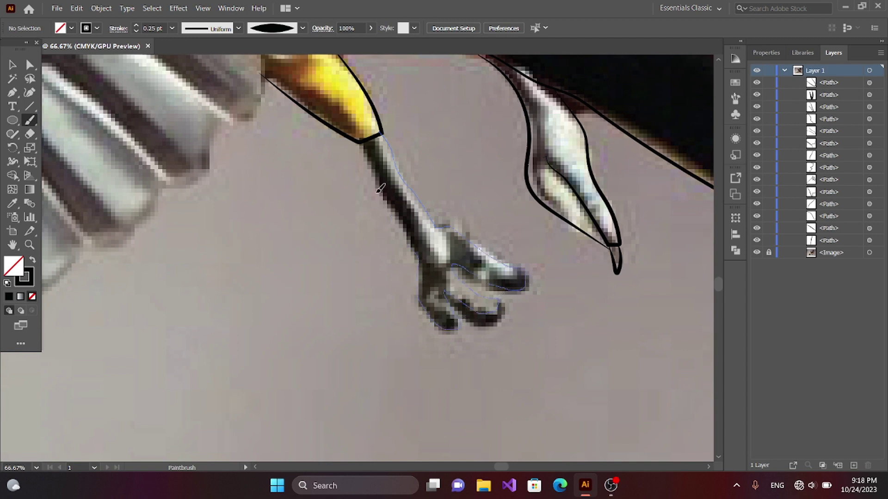
{"action": "left_click_drag", "start_coordinate": [380, 189], "coordinate": [359, 141]}
{"action": "left_click_drag", "start_coordinate": [513, 309], "coordinate": [516, 301]}
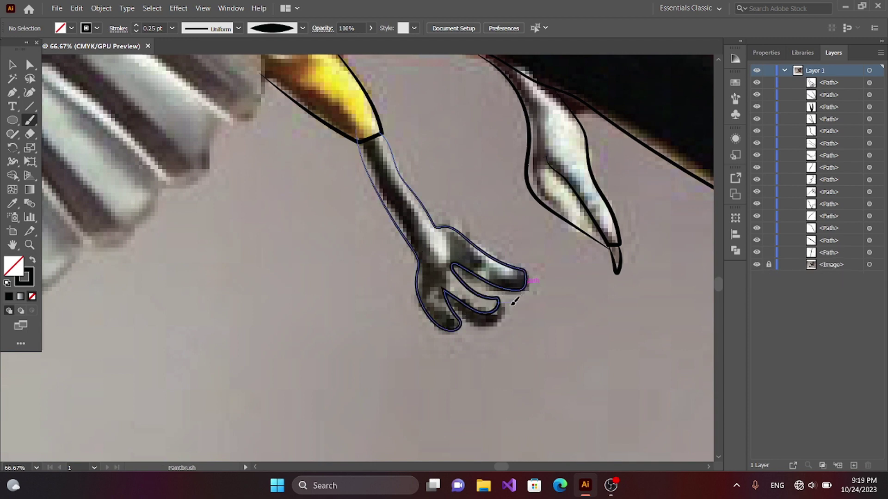
{"action": "left_click_drag", "start_coordinate": [554, 270], "coordinate": [527, 283]}
{"action": "left_click_drag", "start_coordinate": [463, 322], "coordinate": [464, 323]}
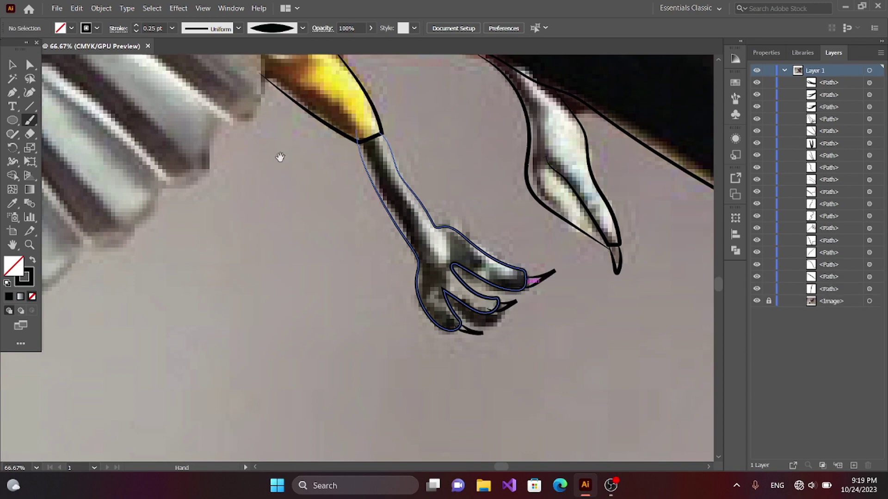
{"action": "mouse_move", "coordinate": [277, 159]}
{"action": "left_mouse_down"}
{"action": "mouse_move", "coordinate": [459, 363]}
{"action": "mouse_move", "coordinate": [543, 135]}
{"action": "mouse_move", "coordinate": [383, 422]}
{"action": "mouse_move", "coordinate": [362, 143]}
{"action": "left_mouse_up"}
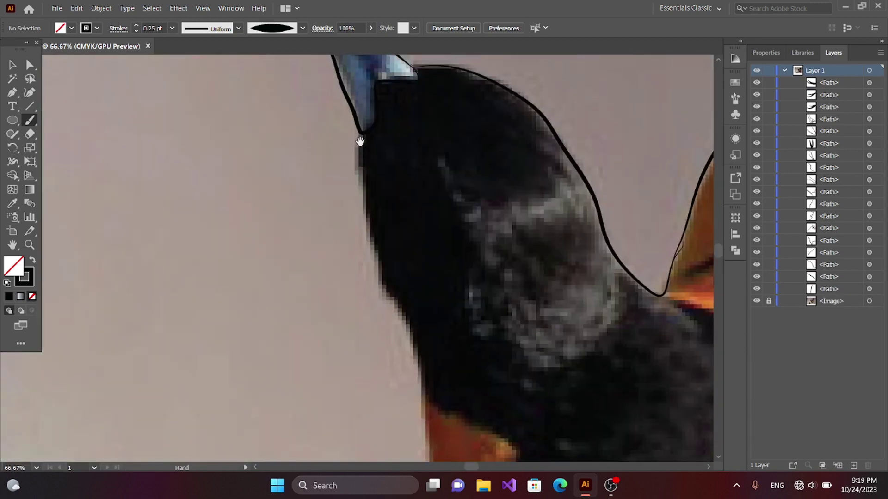
Trace the head's lower edge and the orange neck edge, then zoom out to the wing
{"action": "mouse_move", "coordinate": [396, 305]}
{"action": "left_mouse_down"}
{"action": "mouse_move", "coordinate": [423, 360]}
{"action": "mouse_move", "coordinate": [445, 133]}
{"action": "left_mouse_up"}
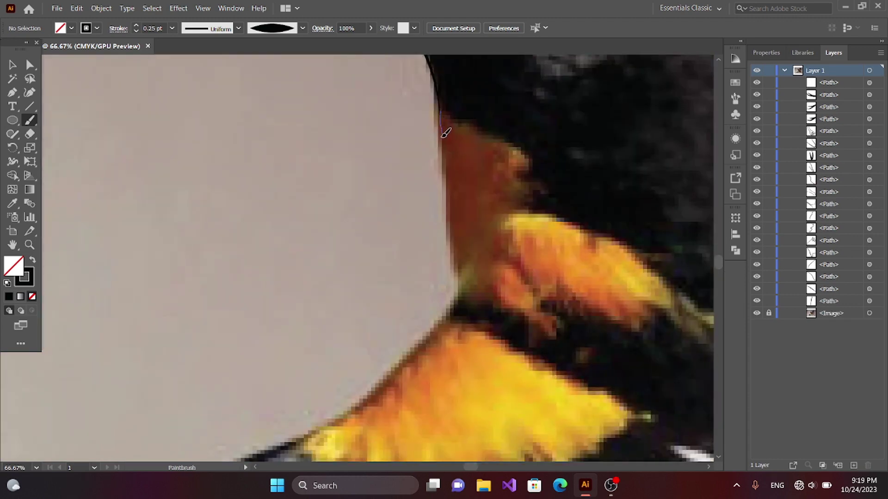
{"action": "left_click_drag", "start_coordinate": [396, 362], "coordinate": [360, 398]}
{"action": "key", "text": "ctrl+minus"}
{"action": "mouse_move", "coordinate": [475, 257]}
{"action": "left_mouse_down"}
{"action": "mouse_move", "coordinate": [538, 135]}
{"action": "mouse_move", "coordinate": [609, 152]}
{"action": "left_mouse_up"}
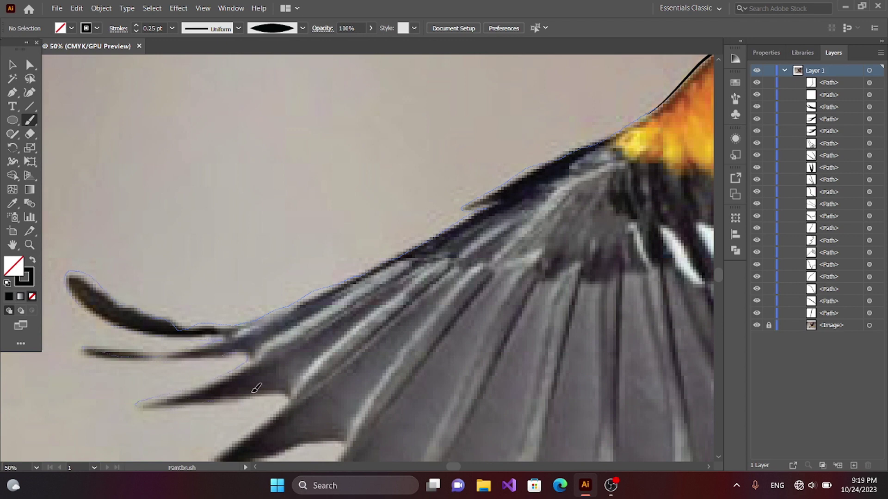
Trace the lower wing's edge and feather tips, undoing one misplaced stroke
{"action": "mouse_move", "coordinate": [256, 388]}
{"action": "left_mouse_down"}
{"action": "mouse_move", "coordinate": [289, 400]}
{"action": "mouse_move", "coordinate": [460, 228]}
{"action": "left_mouse_up"}
{"action": "left_click_drag", "start_coordinate": [418, 301], "coordinate": [425, 300]}
{"action": "key", "text": "ctrl+z"}
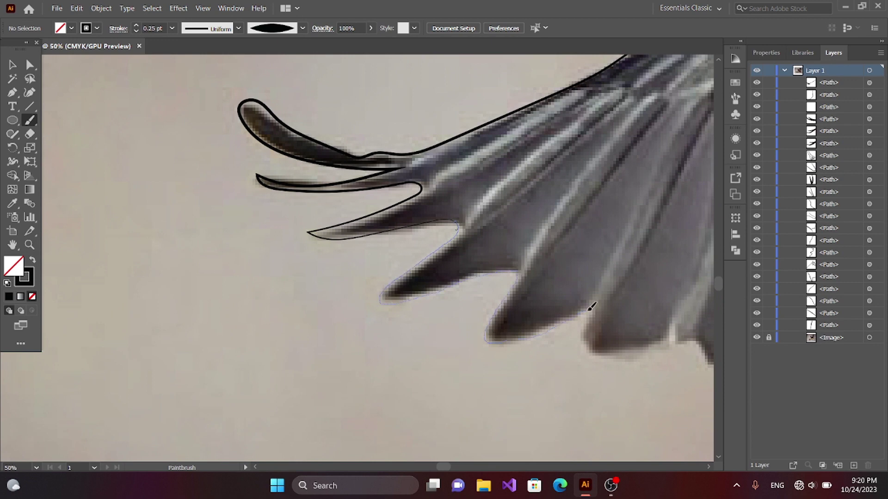
{"action": "mouse_move", "coordinate": [662, 341]}
{"action": "left_mouse_down"}
{"action": "mouse_move", "coordinate": [674, 327]}
{"action": "mouse_move", "coordinate": [264, 265]}
{"action": "left_mouse_up"}
{"action": "left_click_drag", "start_coordinate": [264, 264], "coordinate": [277, 281]}
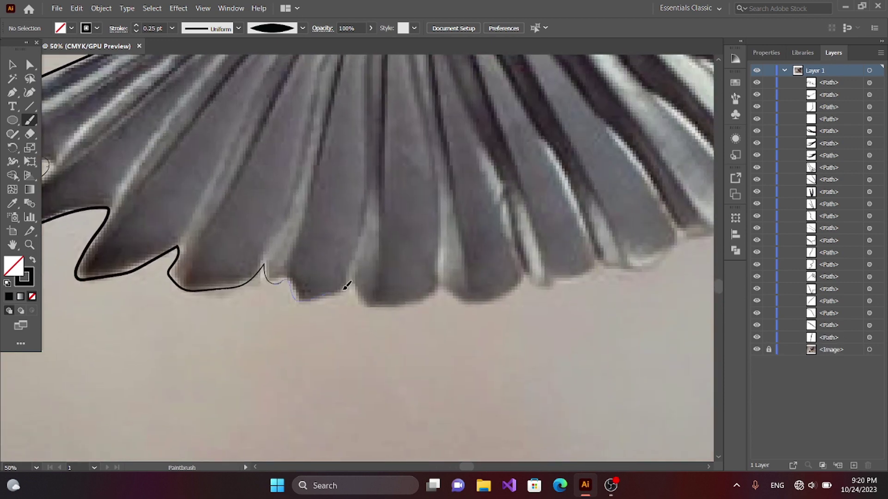
{"action": "left_click_drag", "start_coordinate": [689, 235], "coordinate": [691, 233]}
{"action": "left_click_drag", "start_coordinate": [691, 233], "coordinate": [292, 371]}
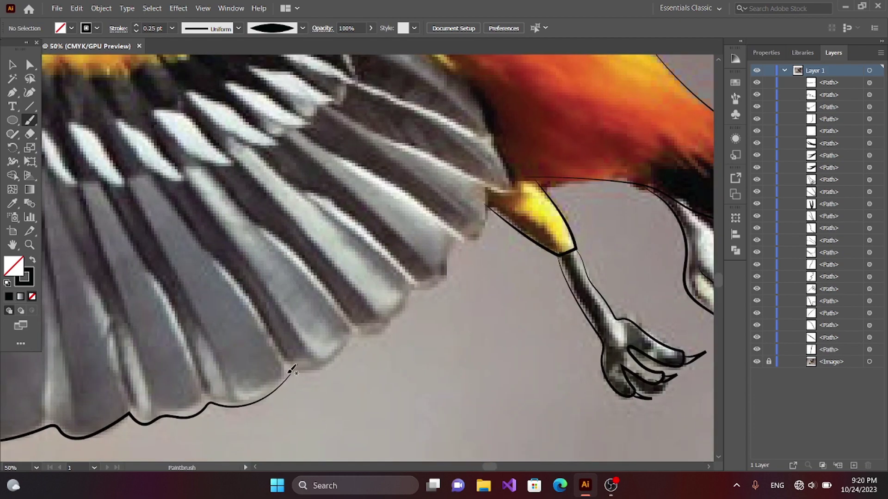
{"action": "left_click_drag", "start_coordinate": [466, 237], "coordinate": [466, 237]}
{"action": "scroll", "coordinate": [406, 347], "scroll_direction": "down", "scroll_amount": 2}
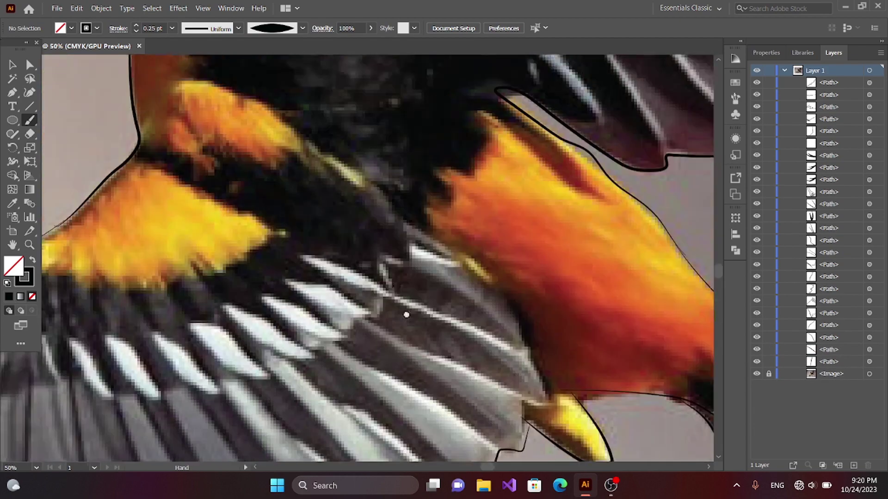
{"action": "scroll", "coordinate": [351, 311], "scroll_direction": "up", "scroll_amount": 1}
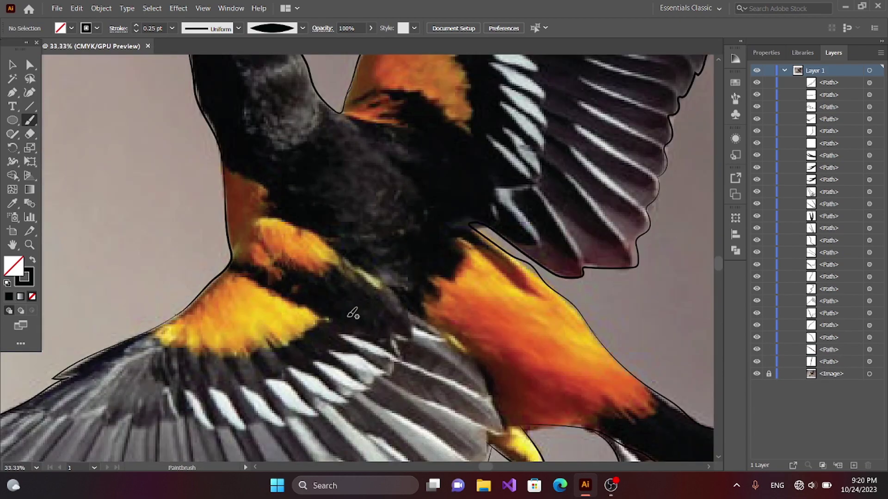
{"action": "scroll", "coordinate": [410, 287], "scroll_direction": "down", "scroll_amount": 2}
{"action": "mouse_move", "coordinate": [410, 287]}
{"action": "left_mouse_down"}
{"action": "mouse_move", "coordinate": [281, 208]}
{"action": "mouse_move", "coordinate": [376, 258]}
{"action": "mouse_move", "coordinate": [307, 367]}
{"action": "mouse_move", "coordinate": [419, 229]}
{"action": "left_mouse_up"}
With the Pencil tool, trace the orange patch edge along the neck
{"action": "key", "text": "n"}
{"action": "scroll", "coordinate": [432, 274], "scroll_direction": "down", "scroll_amount": 3}
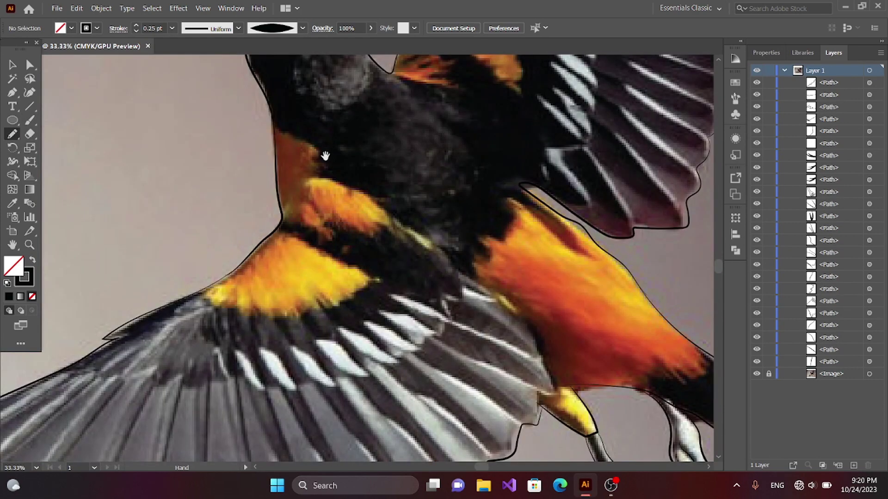
{"action": "scroll", "coordinate": [324, 153], "scroll_direction": "up", "scroll_amount": 3}
{"action": "scroll", "coordinate": [324, 153], "scroll_direction": "left", "scroll_amount": 2}
{"action": "left_click_drag", "start_coordinate": [347, 271], "coordinate": [392, 292]}
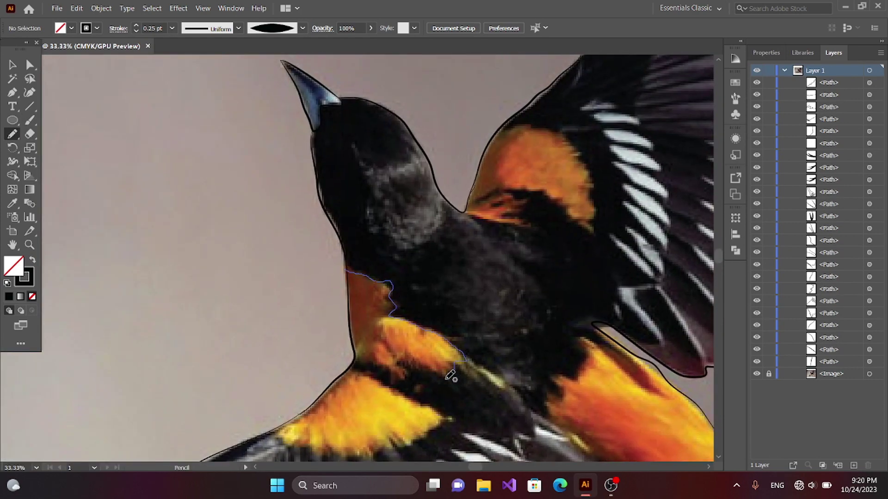
{"action": "left_click_drag", "start_coordinate": [451, 376], "coordinate": [370, 365]}
{"action": "scroll", "coordinate": [433, 244], "scroll_direction": "down", "scroll_amount": 3}
{"action": "scroll", "coordinate": [433, 244], "scroll_direction": "right", "scroll_amount": 2}
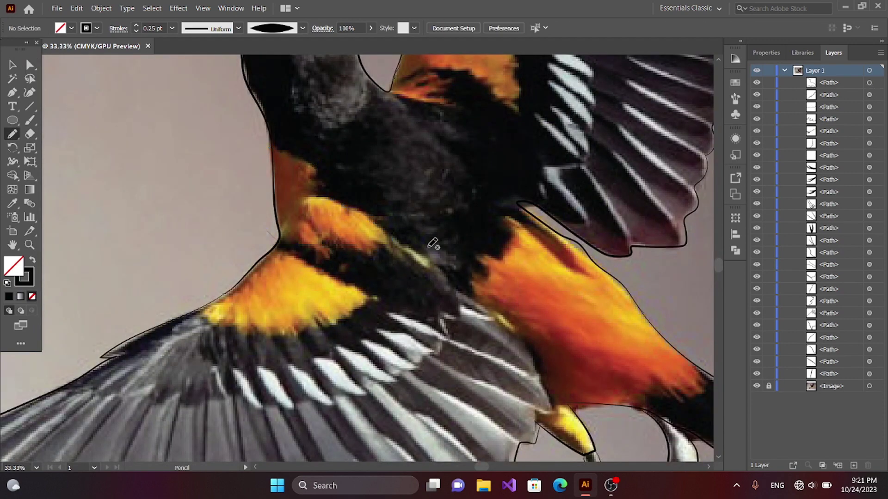
Select the new neck outline path to check it, then clear the selection
{"action": "left_click", "coordinate": [12, 65]}
{"action": "left_click", "coordinate": [295, 160]}
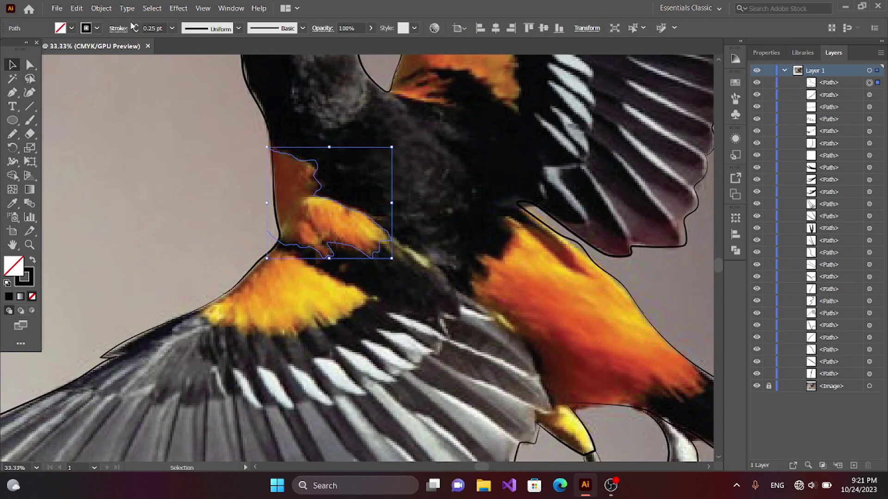
{"action": "type", "text": "2"}
{"action": "left_click", "coordinate": [312, 210]}
{"action": "left_click", "coordinate": [296, 185]}
{"action": "key", "text": "a"}
{"action": "key", "text": "ctrl+shift+a"}
Outline the yellow shoulder patch and the upper wing's orange patch as separate pencil paths
{"action": "left_click", "coordinate": [12, 134]}
{"action": "scroll", "coordinate": [365, 291], "scroll_direction": "left", "scroll_amount": 2}
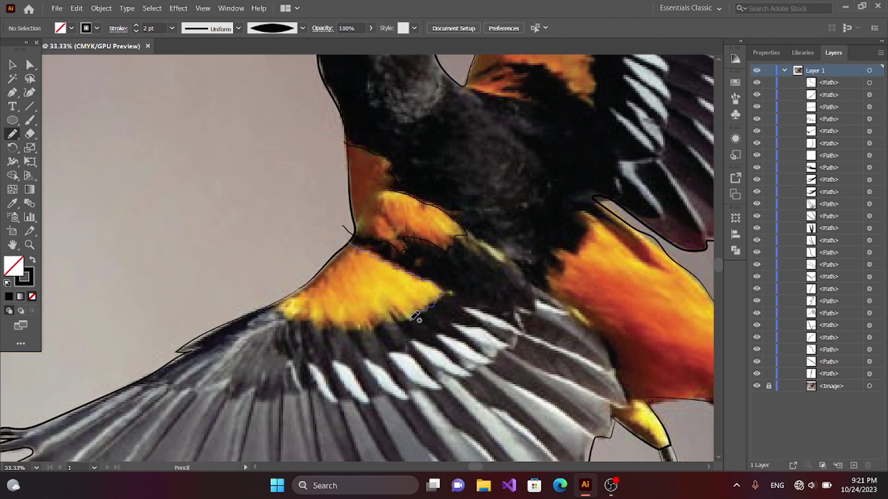
{"action": "left_click_drag", "start_coordinate": [298, 315], "coordinate": [278, 307]}
{"action": "key", "text": "ctrl+shift+a"}
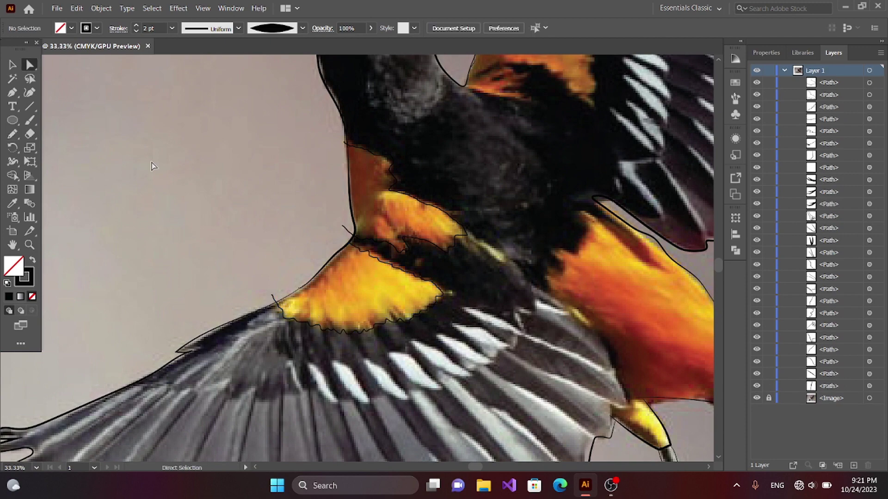
{"action": "mouse_move", "coordinate": [402, 300]}
{"action": "left_mouse_down"}
{"action": "mouse_move", "coordinate": [338, 231]}
{"action": "mouse_move", "coordinate": [361, 411]}
{"action": "left_mouse_up"}
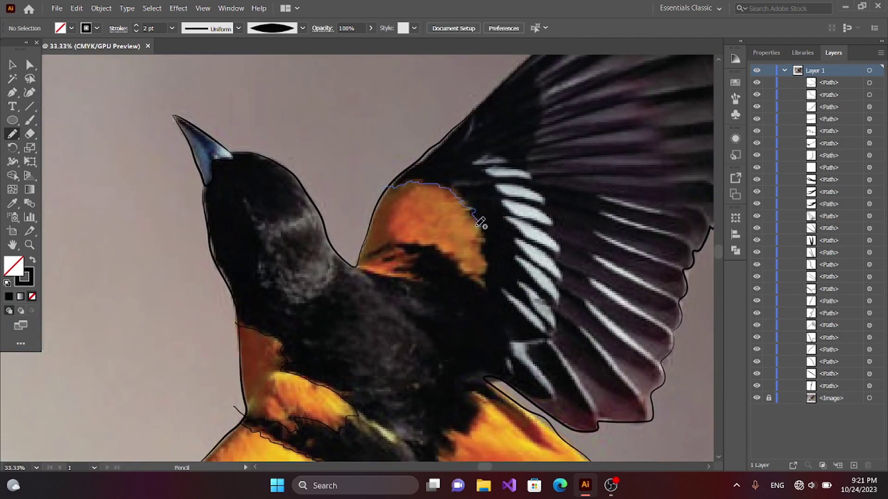
{"action": "mouse_move", "coordinate": [485, 271]}
{"action": "left_mouse_down"}
{"action": "mouse_move", "coordinate": [395, 249]}
{"action": "mouse_move", "coordinate": [359, 266]}
{"action": "left_mouse_up"}
{"action": "key", "text": "ctrl+shift+a"}
Trace the black-orange border across the body
{"action": "left_click_drag", "start_coordinate": [360, 337], "coordinate": [361, 176]}
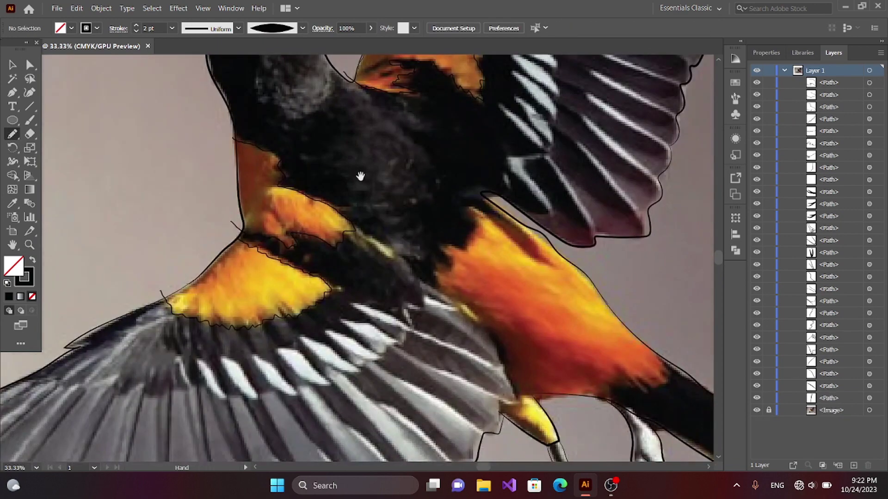
{"action": "mouse_move", "coordinate": [450, 257]}
{"action": "left_mouse_down"}
{"action": "mouse_move", "coordinate": [425, 278]}
{"action": "mouse_move", "coordinate": [351, 220]}
{"action": "left_mouse_up"}
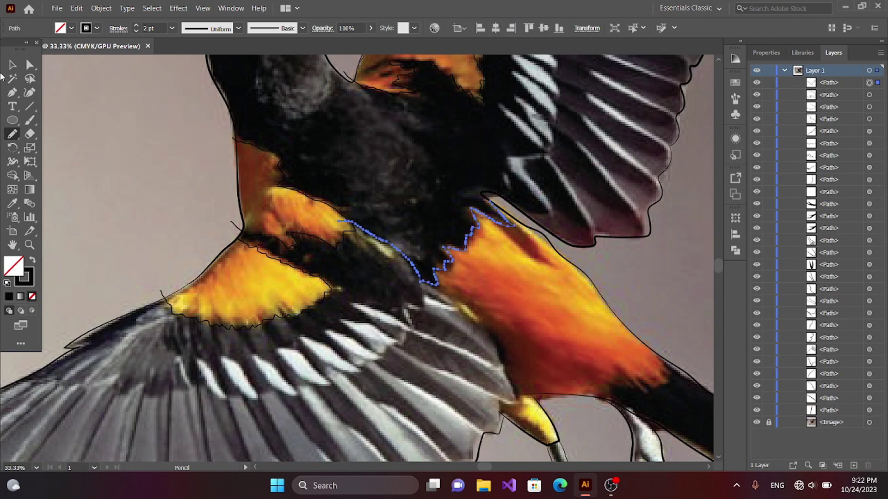
{"action": "key", "text": "ctrl+shift+a"}
Draw the line along the upper wing's black edge beside the white wing bars
{"action": "scroll", "coordinate": [500, 215], "scroll_direction": "up", "scroll_amount": 3}
{"action": "scroll", "coordinate": [499, 215], "scroll_direction": "up", "scroll_amount": 3}
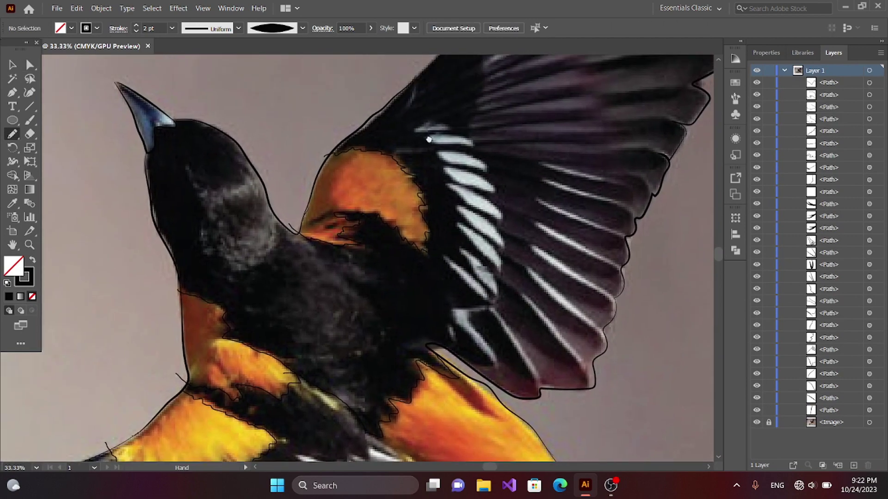
{"action": "scroll", "coordinate": [499, 215], "scroll_direction": "up", "scroll_amount": 3}
{"action": "mouse_move", "coordinate": [479, 124]}
{"action": "left_mouse_down"}
{"action": "mouse_move", "coordinate": [460, 248]}
{"action": "mouse_move", "coordinate": [409, 247]}
{"action": "left_mouse_up"}
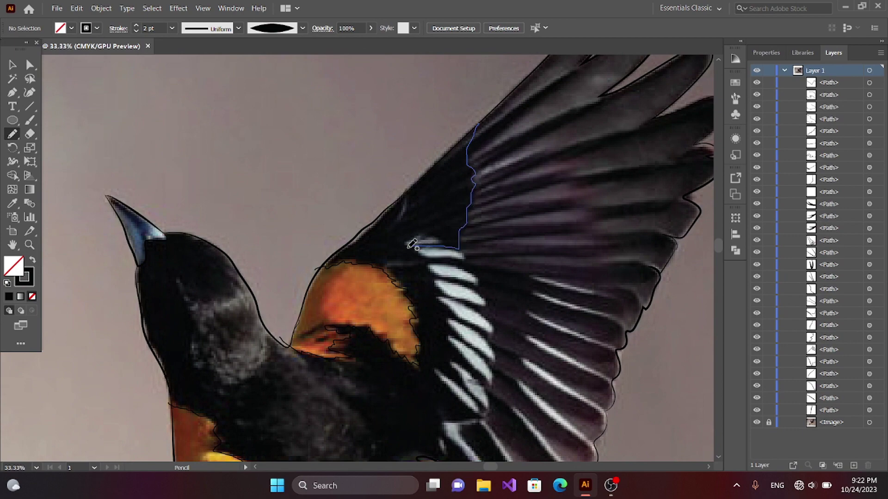
{"action": "left_click_drag", "start_coordinate": [447, 342], "coordinate": [457, 388]}
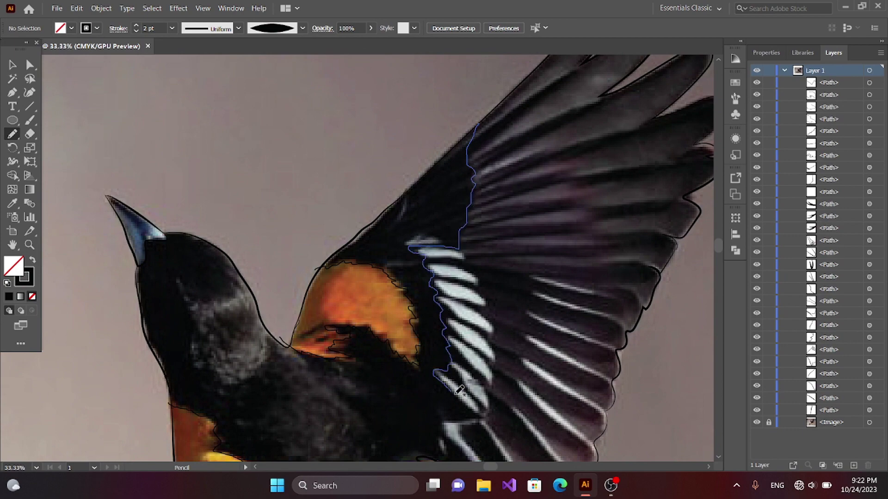
{"action": "left_click_drag", "start_coordinate": [452, 432], "coordinate": [491, 261]}
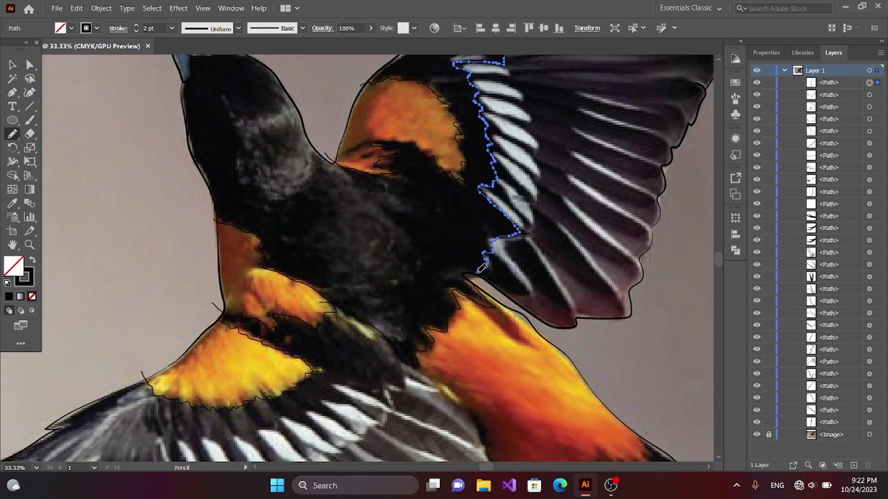
{"action": "key", "text": "ctrl+shift+a"}
{"action": "mouse_move", "coordinate": [657, 451]}
{"action": "left_mouse_down"}
{"action": "mouse_move", "coordinate": [435, 262]}
{"action": "mouse_move", "coordinate": [353, 292]}
{"action": "left_mouse_up"}
Outline the lower wing's white-bar feathers, closing the path up along the wing edge
{"action": "key", "text": "a"}
{"action": "left_click", "coordinate": [535, 198]}
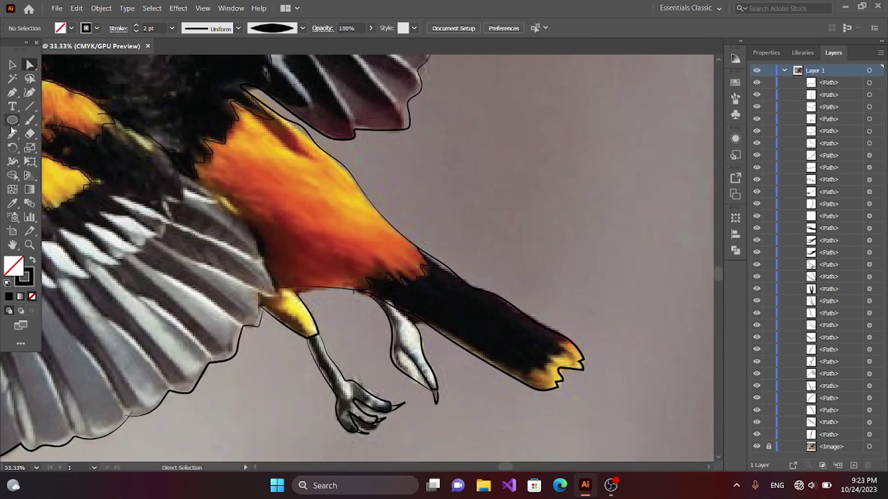
{"action": "left_click", "coordinate": [12, 134]}
{"action": "left_click_drag", "start_coordinate": [194, 174], "coordinate": [518, 210]}
{"action": "left_click_drag", "start_coordinate": [488, 256], "coordinate": [478, 283]}
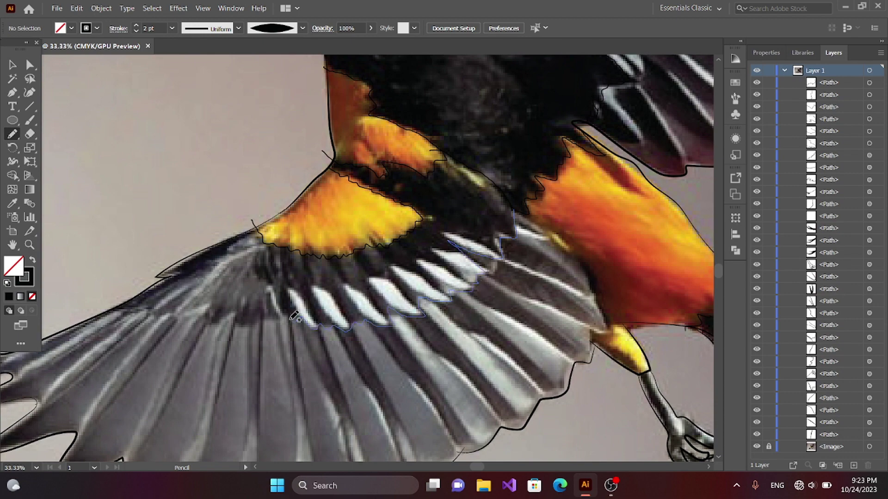
{"action": "left_click_drag", "start_coordinate": [294, 316], "coordinate": [262, 232]}
{"action": "key", "text": "ctrl+shift+a"}
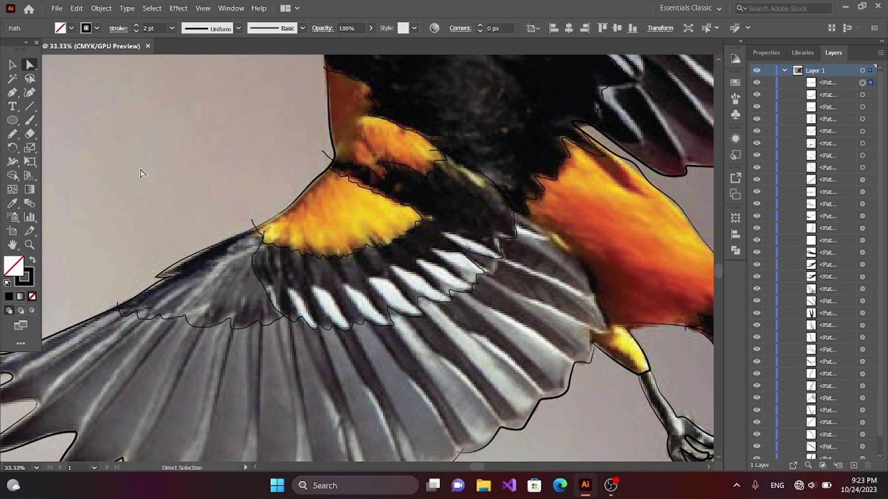
Draw dividing lines along the upper feather edge and between the long outer wing feathers
{"action": "scroll", "coordinate": [340, 293], "scroll_direction": "down", "scroll_amount": 3}
{"action": "scroll", "coordinate": [351, 273], "scroll_direction": "left", "scroll_amount": 6}
{"action": "left_click_drag", "start_coordinate": [321, 260], "coordinate": [409, 208]}
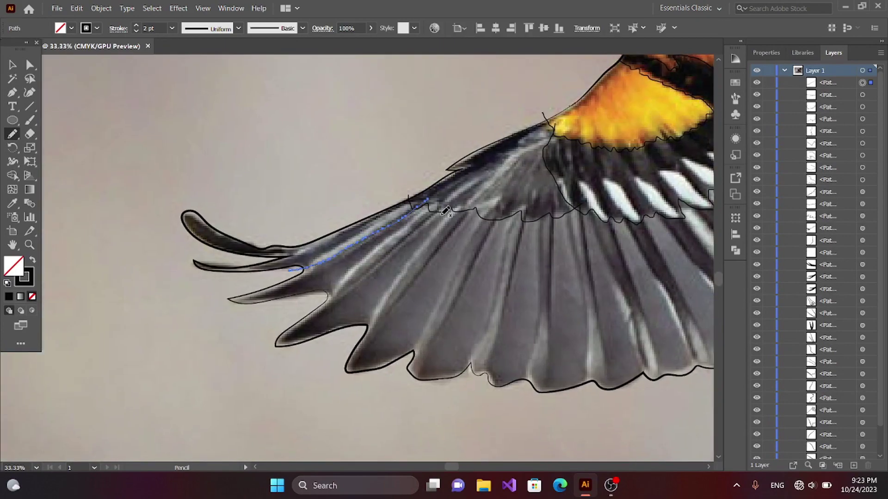
{"action": "left_click_drag", "start_coordinate": [358, 336], "coordinate": [476, 206]}
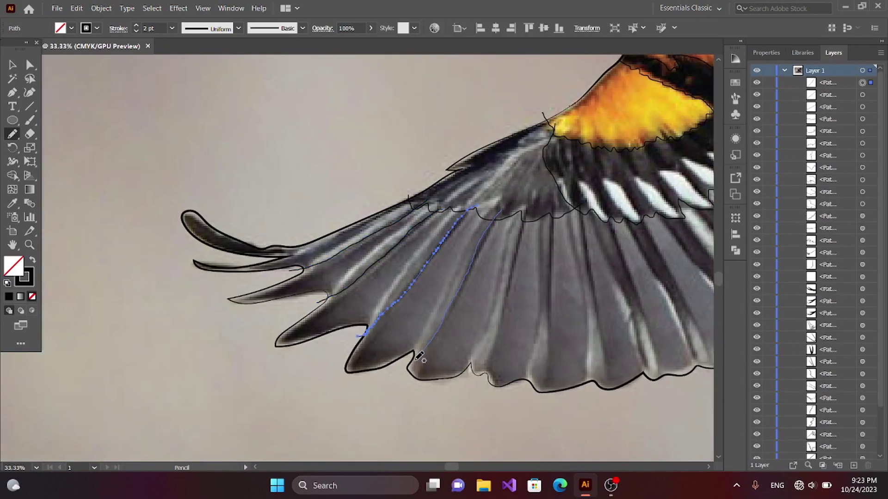
{"action": "left_click_drag", "start_coordinate": [396, 368], "coordinate": [502, 210]}
{"action": "scroll", "coordinate": [437, 200], "scroll_direction": "right", "scroll_amount": 4}
{"action": "left_click_drag", "start_coordinate": [380, 354], "coordinate": [380, 355]}
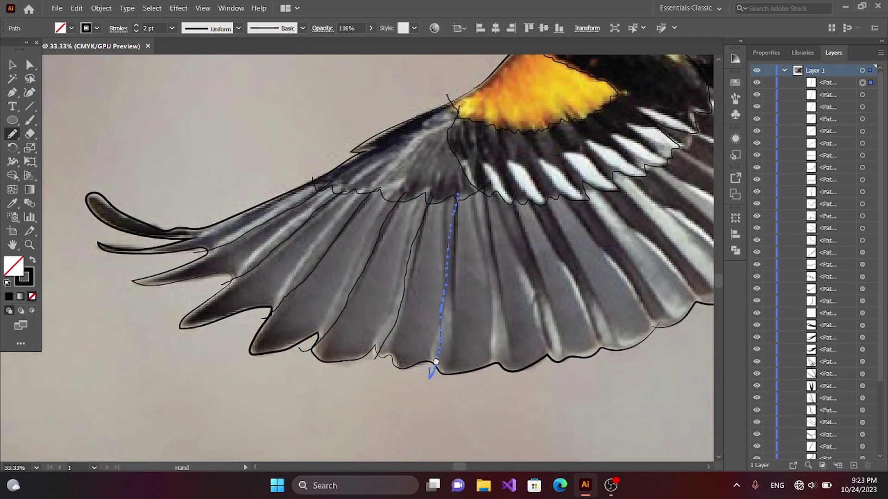
{"action": "scroll", "coordinate": [430, 367], "scroll_direction": "right", "scroll_amount": 6}
{"action": "scroll", "coordinate": [430, 367], "scroll_direction": "up", "scroll_amount": 2}
Divide the remaining inner wing feathers and outline the gray feather beside the orange body
{"action": "left_click_drag", "start_coordinate": [326, 220], "coordinate": [338, 409]}
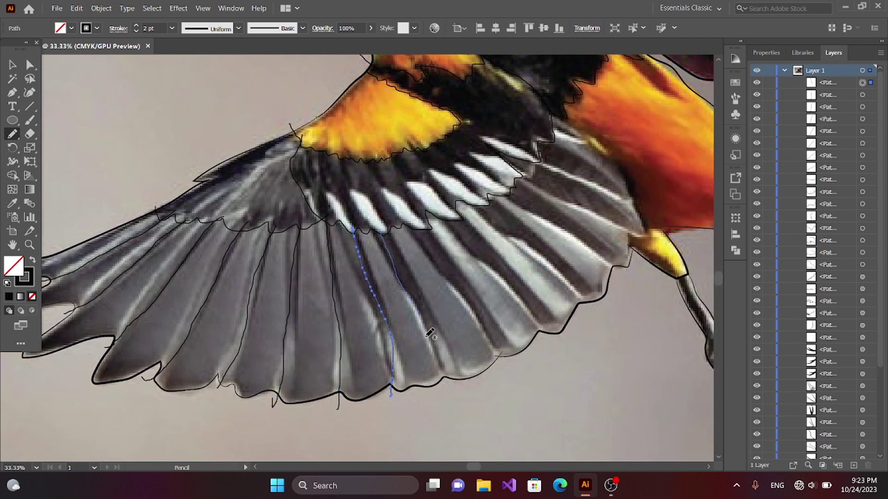
{"action": "left_click_drag", "start_coordinate": [380, 230], "coordinate": [454, 384]}
{"action": "left_click_drag", "start_coordinate": [409, 229], "coordinate": [509, 366]}
{"action": "left_click_drag", "start_coordinate": [429, 230], "coordinate": [528, 351]}
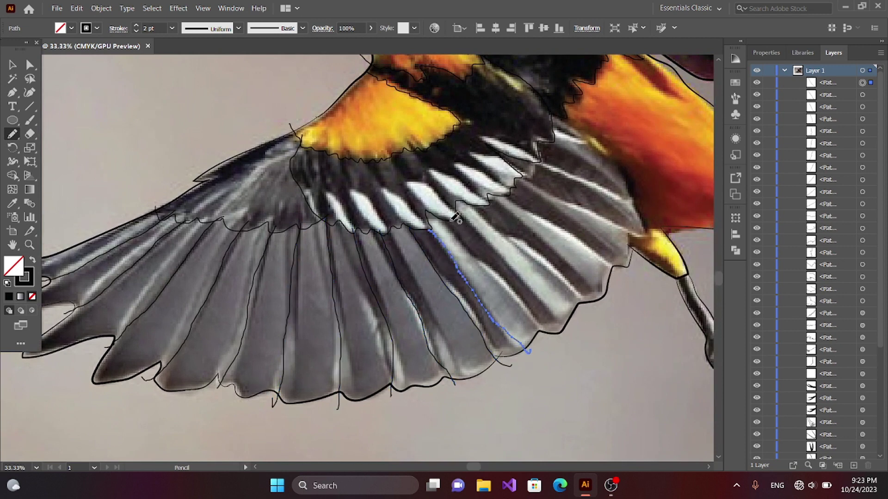
{"action": "mouse_move", "coordinate": [443, 217]}
{"action": "left_mouse_down"}
{"action": "mouse_move", "coordinate": [573, 326]}
{"action": "mouse_move", "coordinate": [582, 303]}
{"action": "left_mouse_up"}
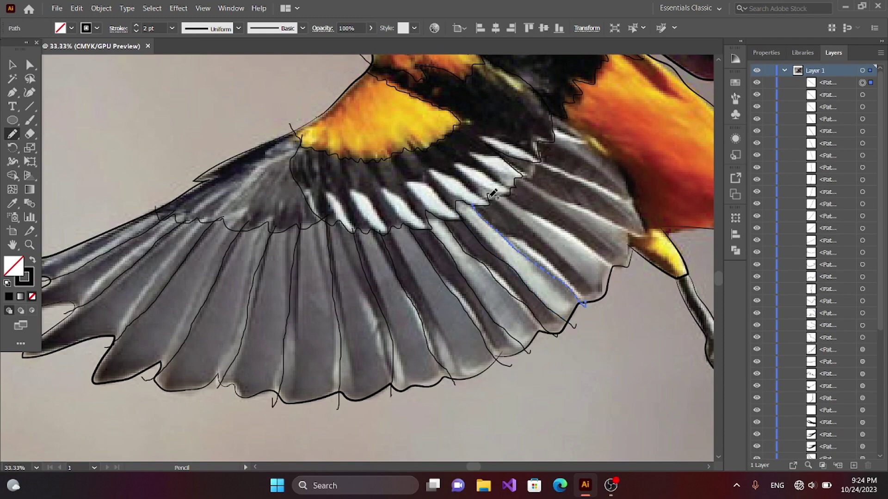
{"action": "mouse_move", "coordinate": [485, 200]}
{"action": "left_mouse_down"}
{"action": "mouse_move", "coordinate": [610, 295]}
{"action": "mouse_move", "coordinate": [499, 329]}
{"action": "left_mouse_up"}
{"action": "left_click_drag", "start_coordinate": [399, 217], "coordinate": [523, 303]}
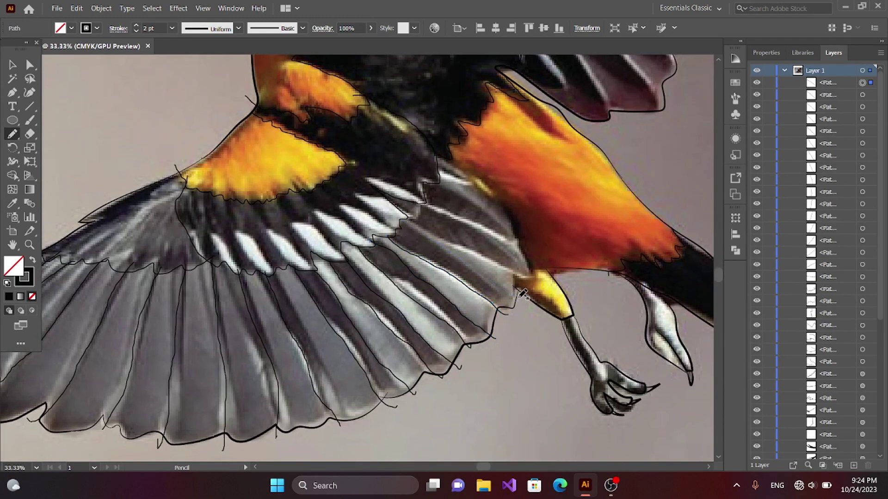
{"action": "mouse_move", "coordinate": [441, 157]}
{"action": "left_mouse_down"}
{"action": "mouse_move", "coordinate": [428, 199]}
{"action": "mouse_move", "coordinate": [607, 192]}
{"action": "left_mouse_up"}
{"action": "key", "text": "ctrl+shift+a"}
Trace pencil outlines around the first four white wing-bar feathers
{"action": "scroll", "coordinate": [443, 178], "scroll_direction": "up", "scroll_amount": 2}
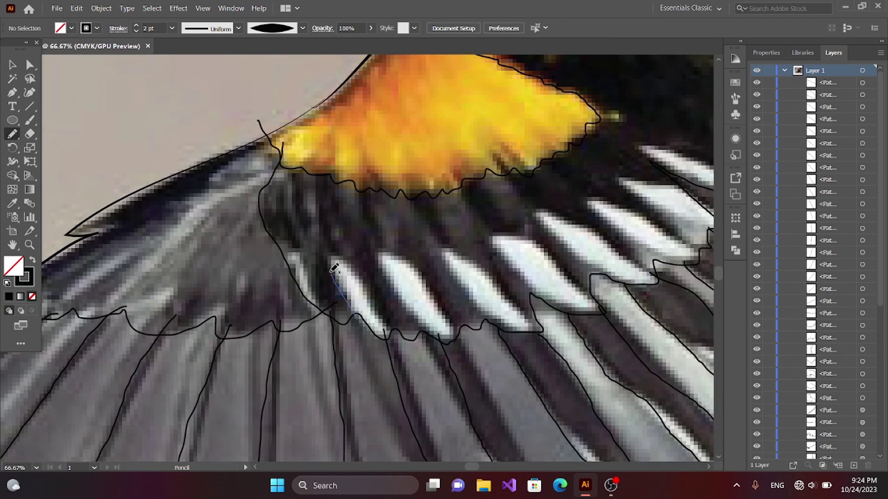
{"action": "mouse_move", "coordinate": [356, 318]}
{"action": "left_mouse_down"}
{"action": "mouse_move", "coordinate": [401, 336]}
{"action": "mouse_move", "coordinate": [416, 262]}
{"action": "mouse_move", "coordinate": [428, 337]}
{"action": "left_mouse_up"}
{"action": "mouse_move", "coordinate": [450, 250]}
{"action": "left_mouse_down"}
{"action": "mouse_move", "coordinate": [513, 319]}
{"action": "mouse_move", "coordinate": [465, 388]}
{"action": "mouse_move", "coordinate": [551, 363]}
{"action": "mouse_move", "coordinate": [508, 385]}
{"action": "left_mouse_up"}
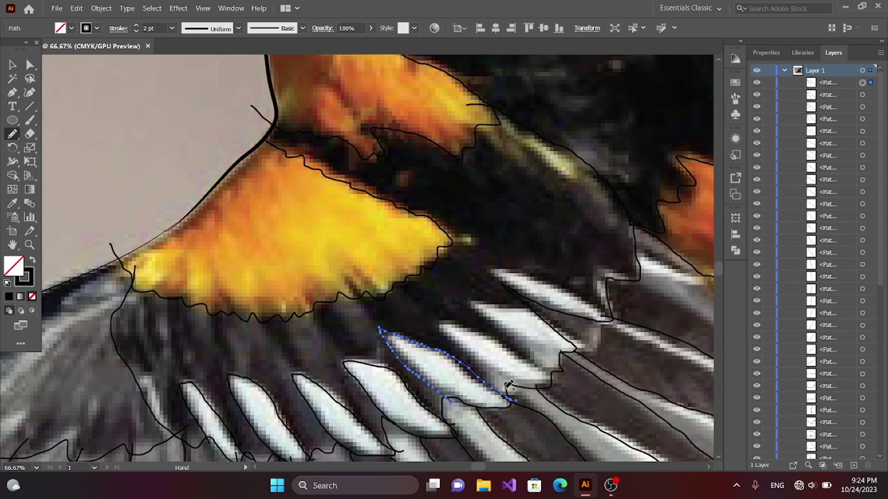
{"action": "left_click_drag", "start_coordinate": [508, 342], "coordinate": [458, 420]}
{"action": "left_click_drag", "start_coordinate": [437, 346], "coordinate": [564, 394]}
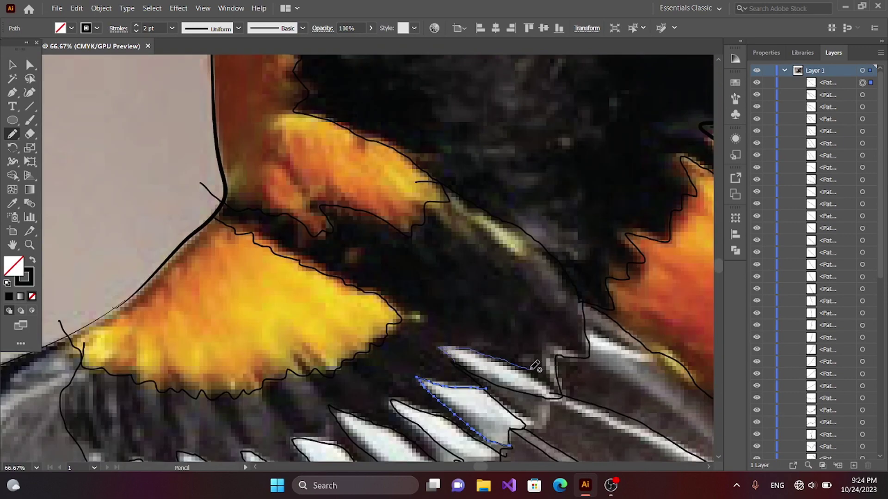
Trace a line along the wing edge, finish the white feather edges, then deselect
{"action": "scroll", "coordinate": [498, 338], "scroll_direction": "down", "scroll_amount": 3}
{"action": "scroll", "coordinate": [498, 338], "scroll_direction": "down", "scroll_amount": 2}
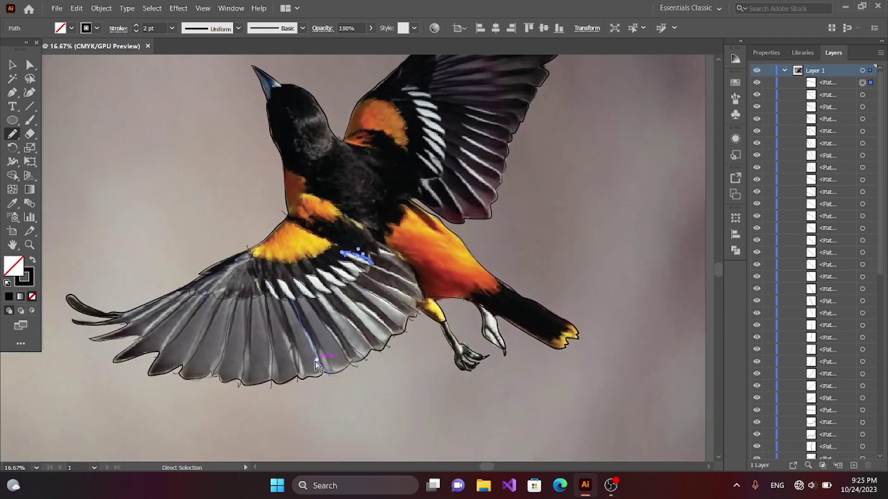
{"action": "scroll", "coordinate": [471, 318], "scroll_direction": "up", "scroll_amount": 5}
{"action": "scroll", "coordinate": [470, 318], "scroll_direction": "down", "scroll_amount": 1}
{"action": "scroll", "coordinate": [523, 198], "scroll_direction": "down", "scroll_amount": 1}
{"action": "scroll", "coordinate": [511, 242], "scroll_direction": "up", "scroll_amount": 2}
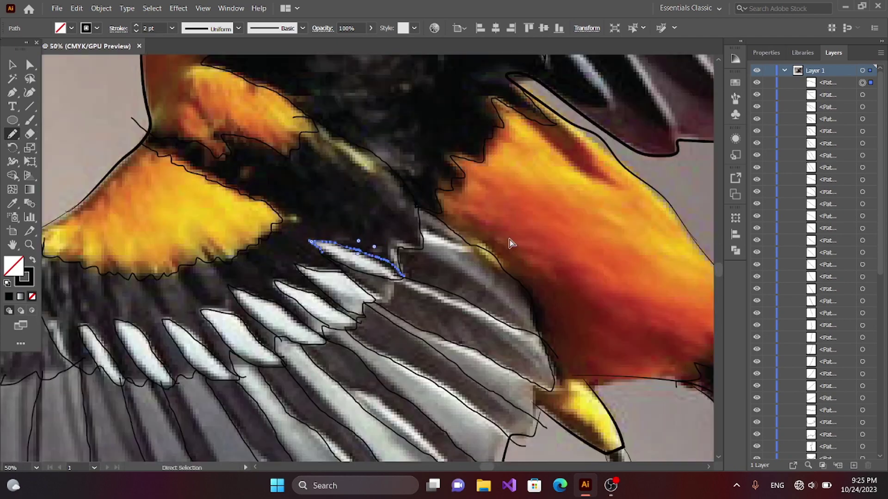
{"action": "scroll", "coordinate": [455, 296], "scroll_direction": "down", "scroll_amount": 1}
{"action": "scroll", "coordinate": [455, 296], "scroll_direction": "down", "scroll_amount": 3}
{"action": "scroll", "coordinate": [417, 257], "scroll_direction": "up", "scroll_amount": 4}
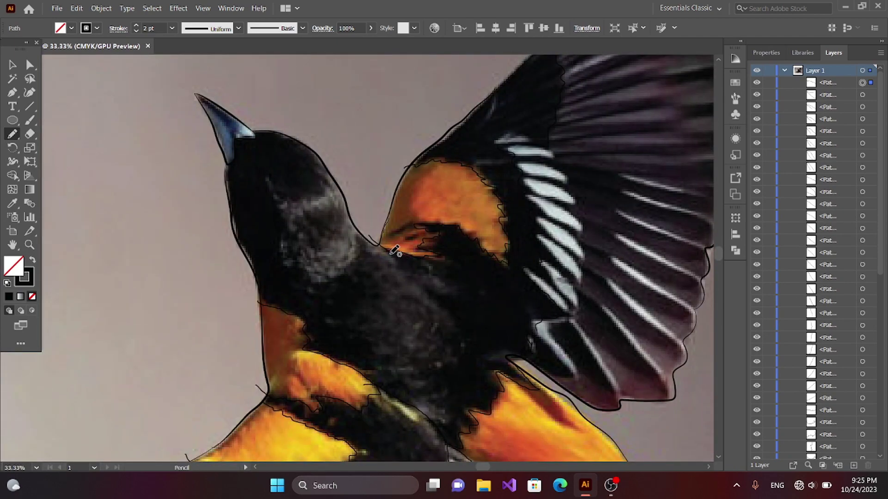
{"action": "left_click_drag", "start_coordinate": [394, 251], "coordinate": [521, 358]}
{"action": "scroll", "coordinate": [454, 237], "scroll_direction": "up", "scroll_amount": 2}
{"action": "scroll", "coordinate": [454, 237], "scroll_direction": "right", "scroll_amount": 2}
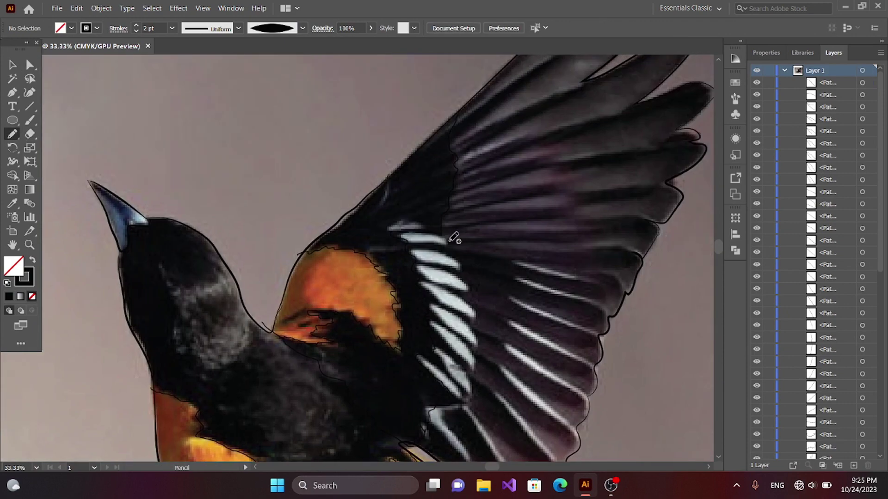
{"action": "scroll", "coordinate": [454, 238], "scroll_direction": "up", "scroll_amount": 1}
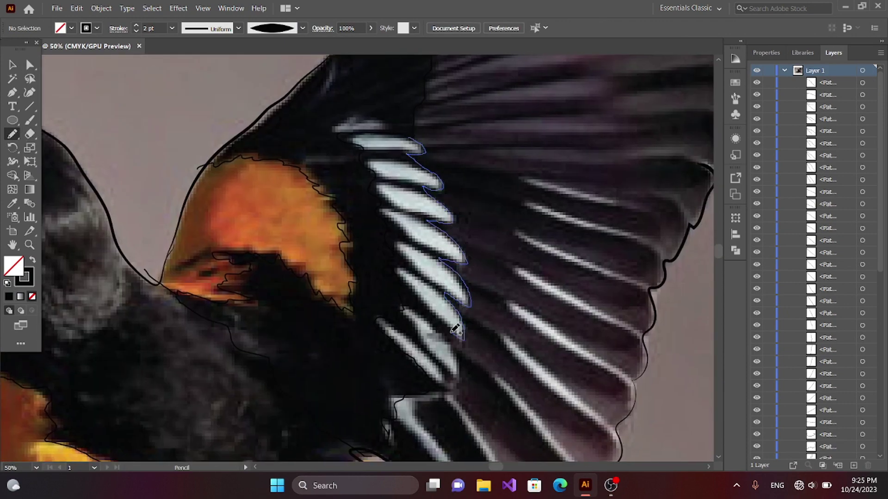
{"action": "left_click_drag", "start_coordinate": [434, 356], "coordinate": [446, 388]}
{"action": "key", "text": "a"}
Outline the next white wing-bar feathers near the orange shoulder with the Pencil
{"action": "left_click", "coordinate": [143, 90]}
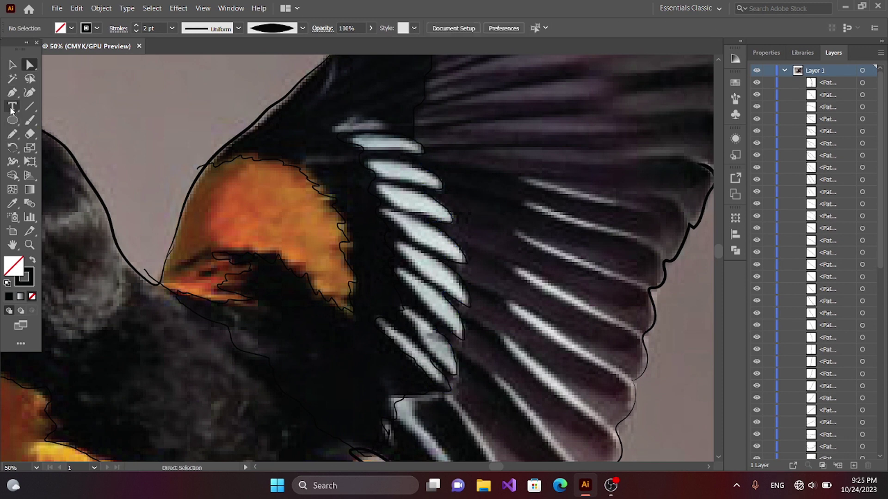
{"action": "left_click_drag", "start_coordinate": [412, 156], "coordinate": [353, 150]}
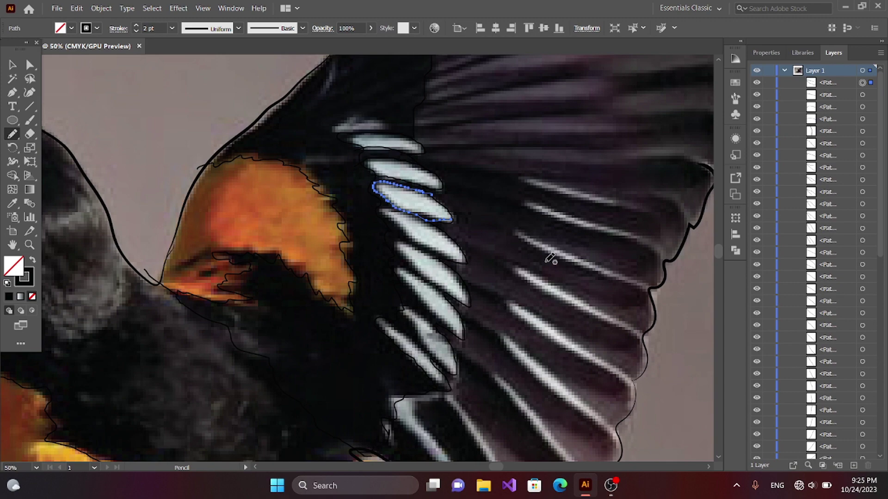
{"action": "left_click", "coordinate": [528, 235], "text": "ctrl"}
{"action": "scroll", "coordinate": [379, 211], "scroll_direction": "up", "scroll_amount": 1}
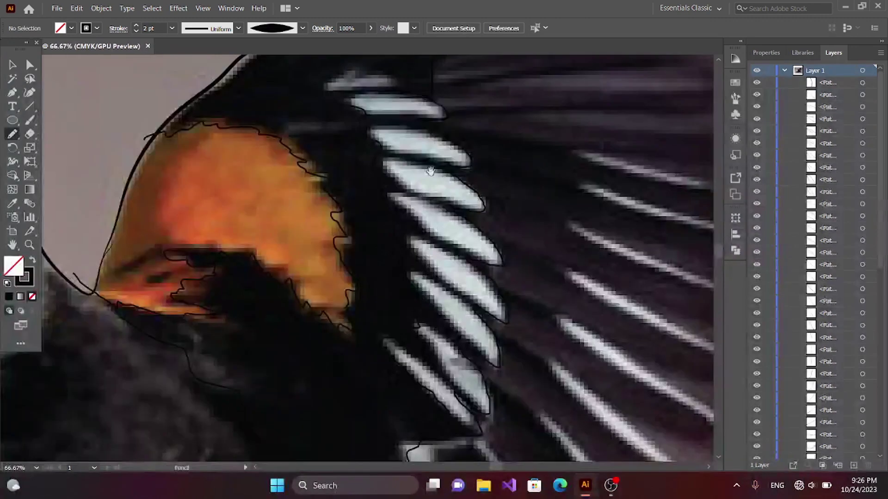
{"action": "left_click_drag", "start_coordinate": [472, 248], "coordinate": [407, 257]}
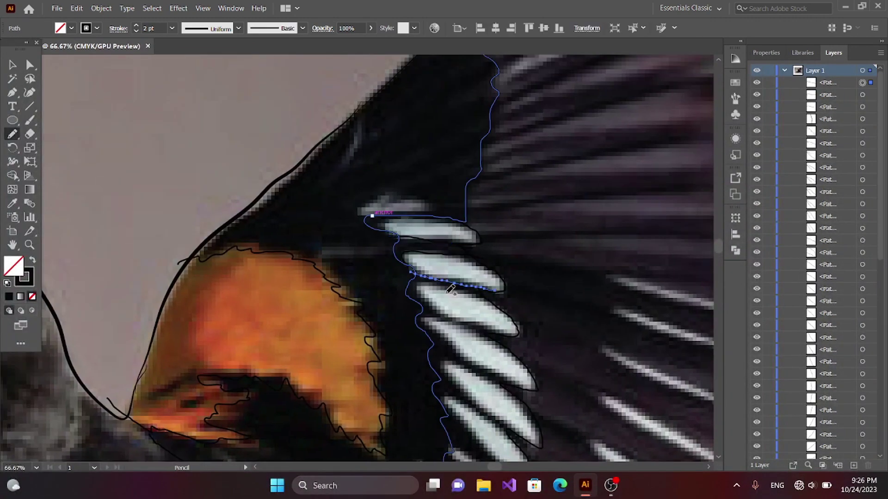
{"action": "left_click_drag", "start_coordinate": [494, 302], "coordinate": [488, 298]}
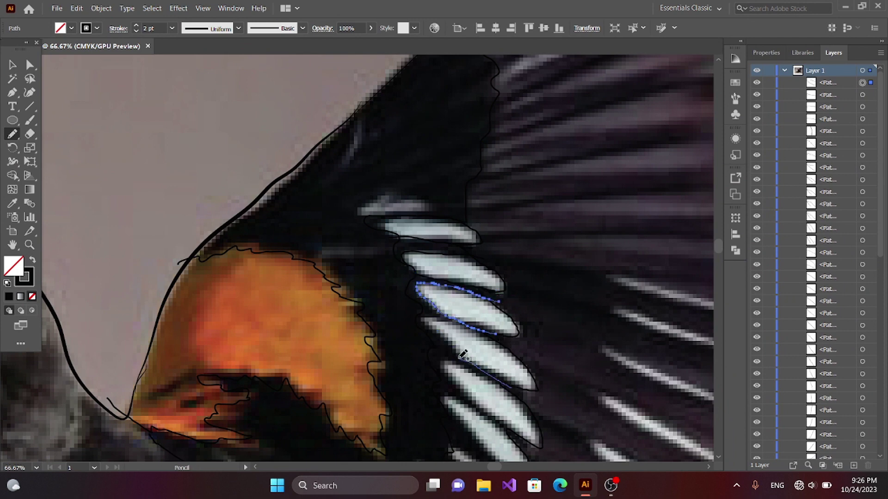
Outline the lower white feather bars and zoom out to view the whole wing
{"action": "left_click_drag", "start_coordinate": [471, 330], "coordinate": [501, 291]}
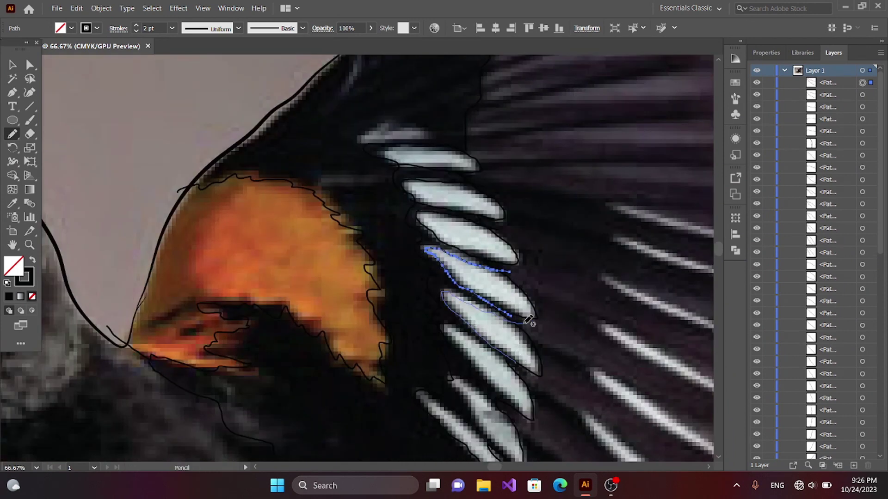
{"action": "left_click_drag", "start_coordinate": [528, 319], "coordinate": [516, 363]}
{"action": "left_click_drag", "start_coordinate": [493, 374], "coordinate": [507, 296]}
{"action": "mouse_move", "coordinate": [470, 245]}
{"action": "left_mouse_down"}
{"action": "mouse_move", "coordinate": [460, 249]}
{"action": "mouse_move", "coordinate": [470, 225]}
{"action": "left_mouse_up"}
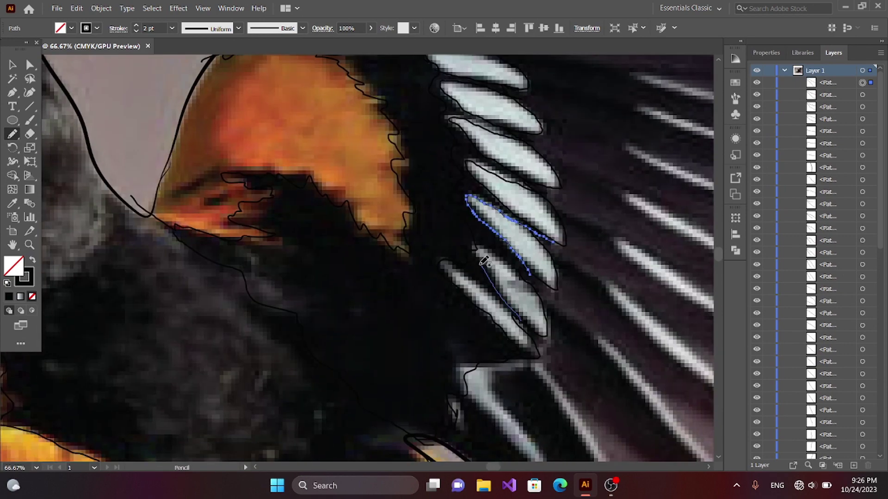
{"action": "left_click_drag", "start_coordinate": [532, 284], "coordinate": [520, 319]}
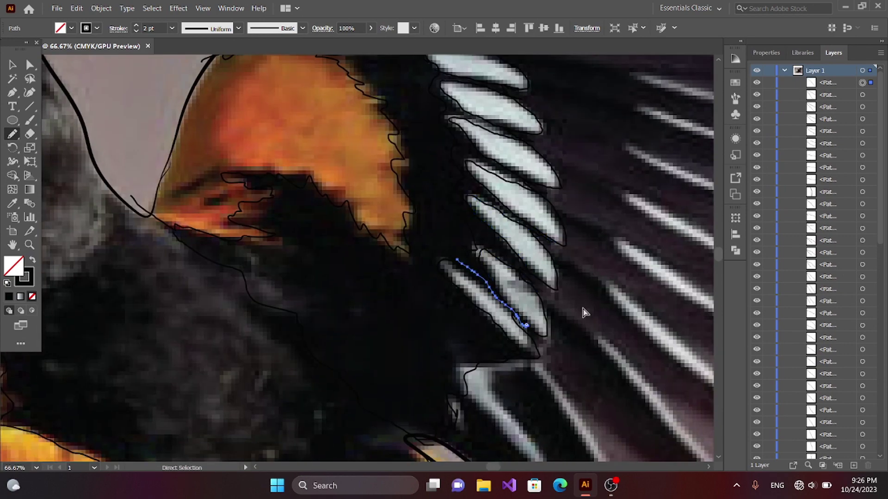
{"action": "key", "text": "ctrl+minus"}
{"action": "key", "text": "ctrl+minus"}
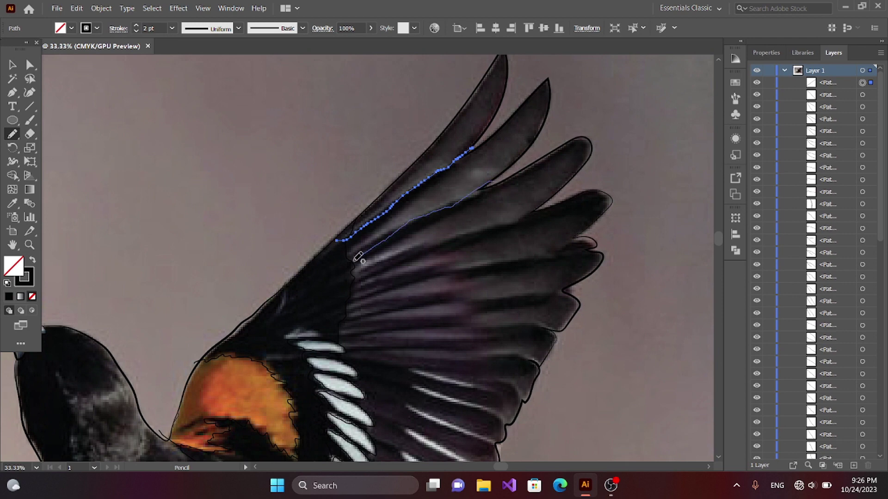
Draw long primary feather separation lines across the raised wing
{"action": "left_click_drag", "start_coordinate": [356, 256], "coordinate": [355, 257]}
{"action": "left_click_drag", "start_coordinate": [342, 286], "coordinate": [550, 200]}
{"action": "left_click_drag", "start_coordinate": [365, 292], "coordinate": [589, 289]}
{"action": "scroll", "coordinate": [387, 352], "scroll_direction": "down", "scroll_amount": 2}
{"action": "scroll", "coordinate": [643, 290], "scroll_direction": "left", "scroll_amount": 3}
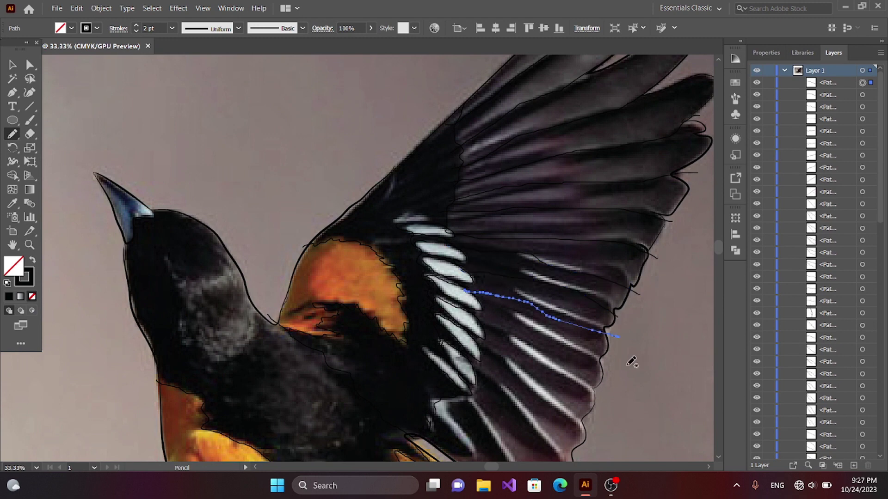
{"action": "scroll", "coordinate": [601, 358], "scroll_direction": "down", "scroll_amount": 2}
{"action": "left_click_drag", "start_coordinate": [599, 359], "coordinate": [552, 338]}
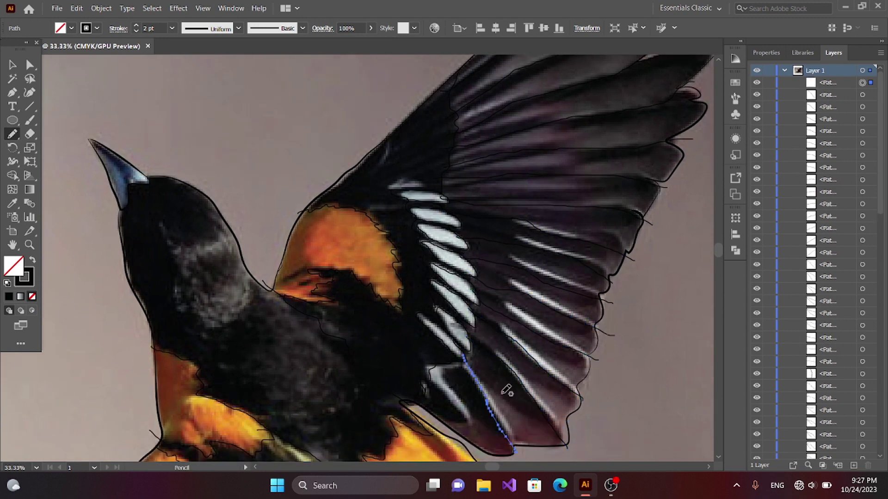
Zoom in on the black head and draw the eye outline
{"action": "scroll", "coordinate": [462, 356], "scroll_direction": "left", "scroll_amount": 4}
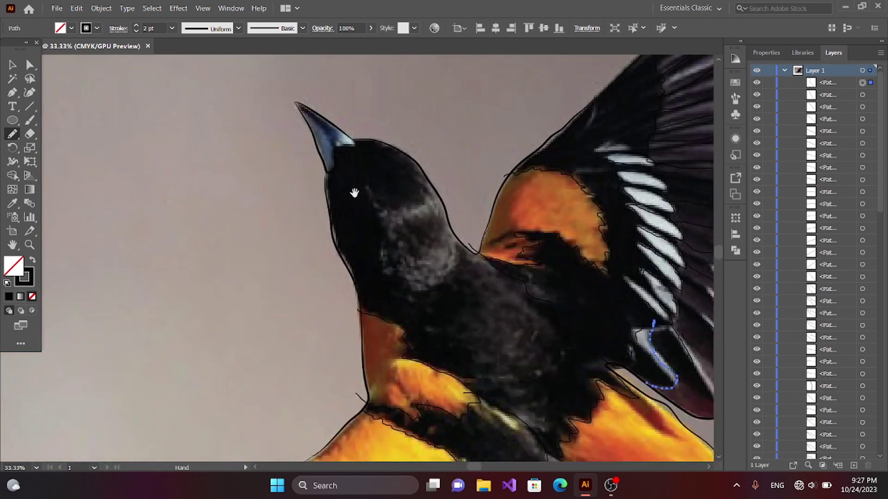
{"action": "scroll", "coordinate": [509, 361], "scroll_direction": "up", "scroll_amount": 3}
{"action": "scroll", "coordinate": [607, 369], "scroll_direction": "up", "scroll_amount": 1}
{"action": "scroll", "coordinate": [471, 295], "scroll_direction": "up", "scroll_amount": 3}
{"action": "scroll", "coordinate": [471, 295], "scroll_direction": "left", "scroll_amount": 3}
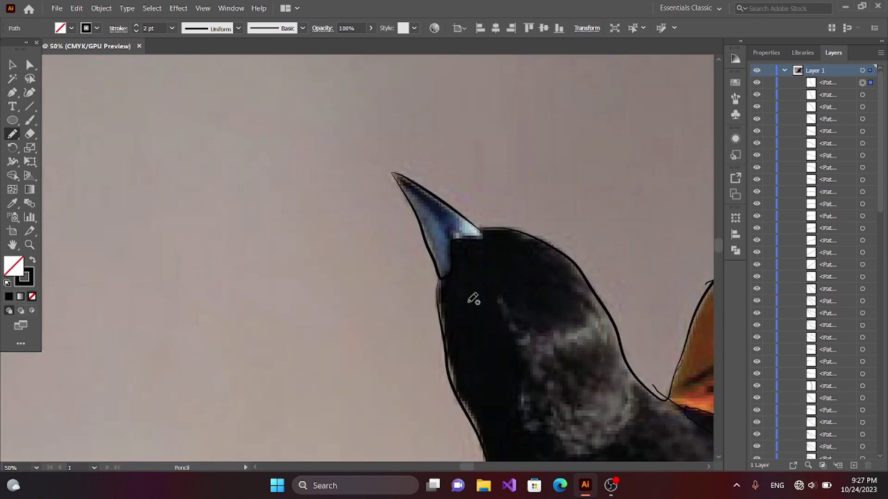
{"action": "scroll", "coordinate": [524, 306], "scroll_direction": "up", "scroll_amount": 2}
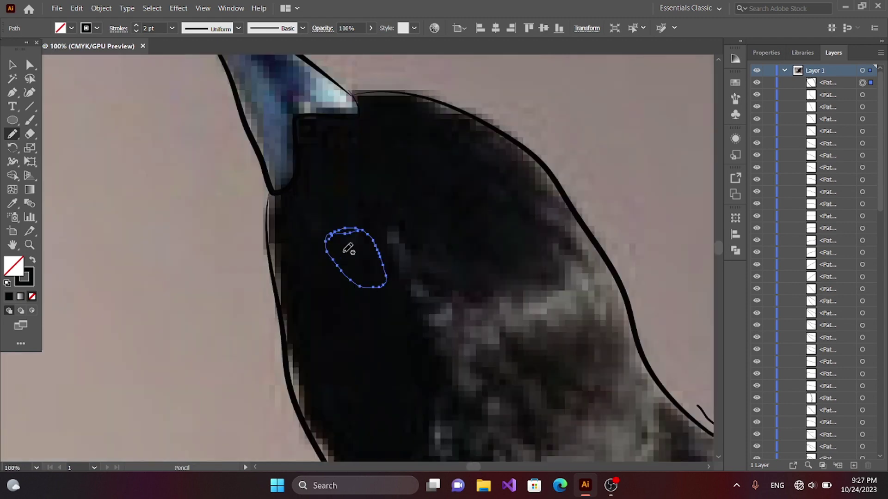
{"action": "left_click", "coordinate": [29, 64]}
{"action": "left_click", "coordinate": [342, 256]}
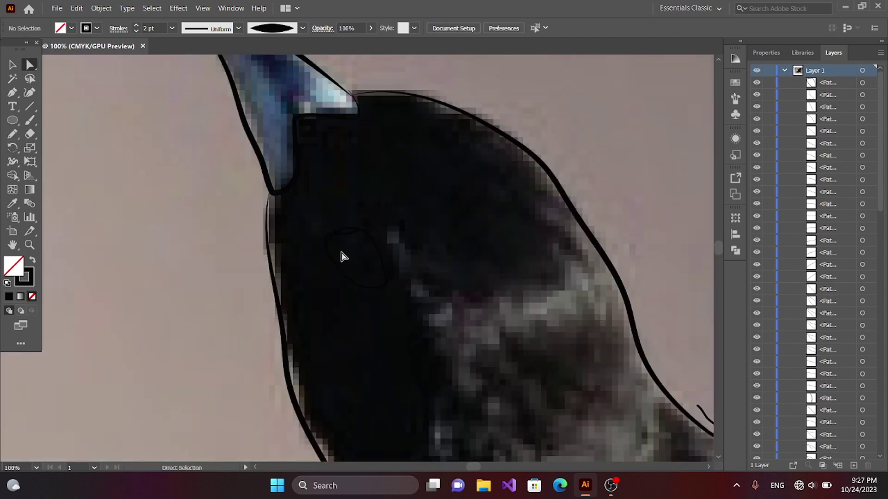
{"action": "left_click_drag", "start_coordinate": [376, 235], "coordinate": [380, 233]}
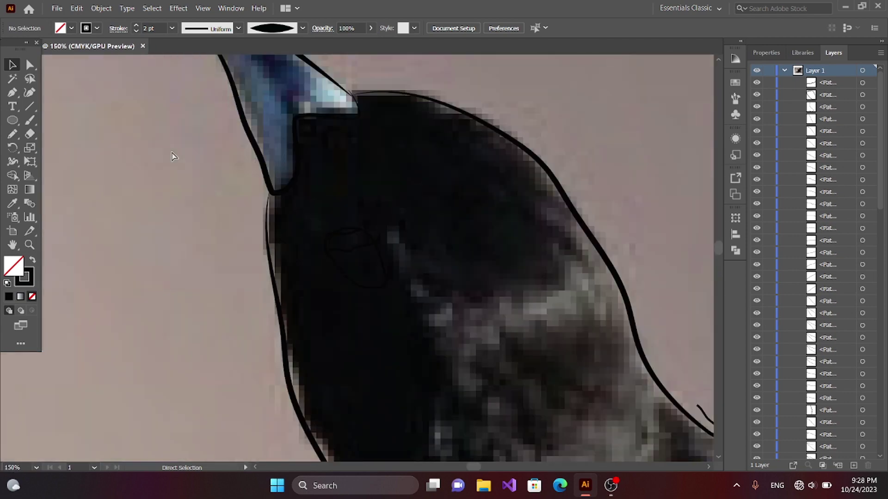
{"action": "scroll", "coordinate": [167, 150], "scroll_direction": "down", "scroll_amount": 7}
Hide the reference photo and show the drawing layer in Outline view
{"action": "scroll", "coordinate": [785, 324], "scroll_direction": "down", "scroll_amount": 10}
{"action": "left_click", "coordinate": [756, 454]}
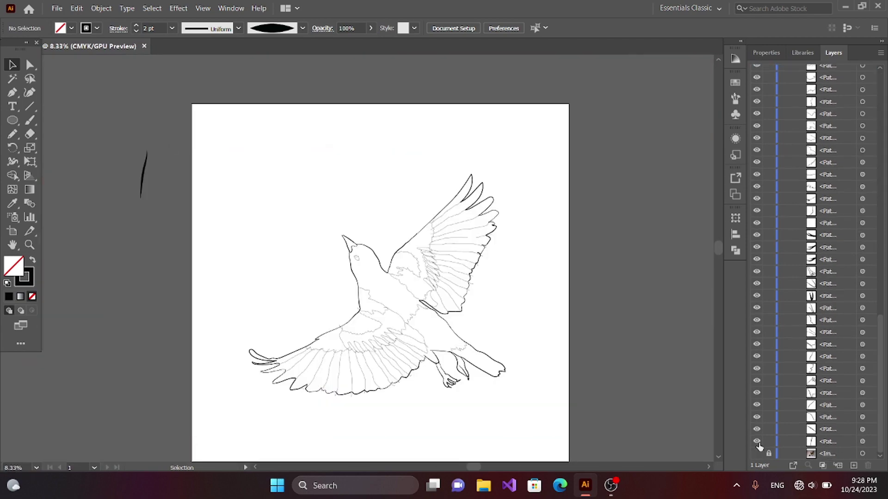
{"action": "scroll", "coordinate": [786, 277], "scroll_direction": "up", "scroll_amount": 10}
{"action": "left_click", "coordinate": [756, 70], "text": "ctrl"}
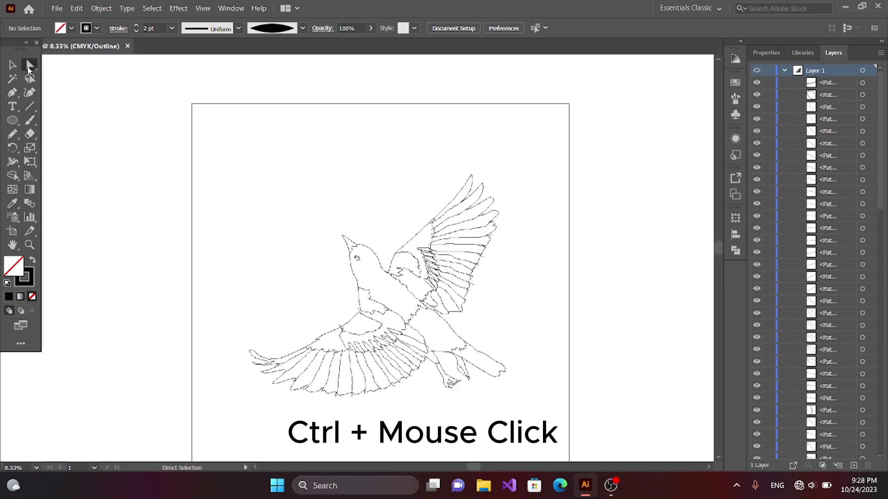
Inspect the outlines and check an anchor on the diagonal line
{"action": "scroll", "coordinate": [357, 258], "scroll_direction": "up", "scroll_amount": 6}
{"action": "scroll", "coordinate": [386, 322], "scroll_direction": "up", "scroll_amount": 3}
{"action": "scroll", "coordinate": [416, 263], "scroll_direction": "left", "scroll_amount": 3}
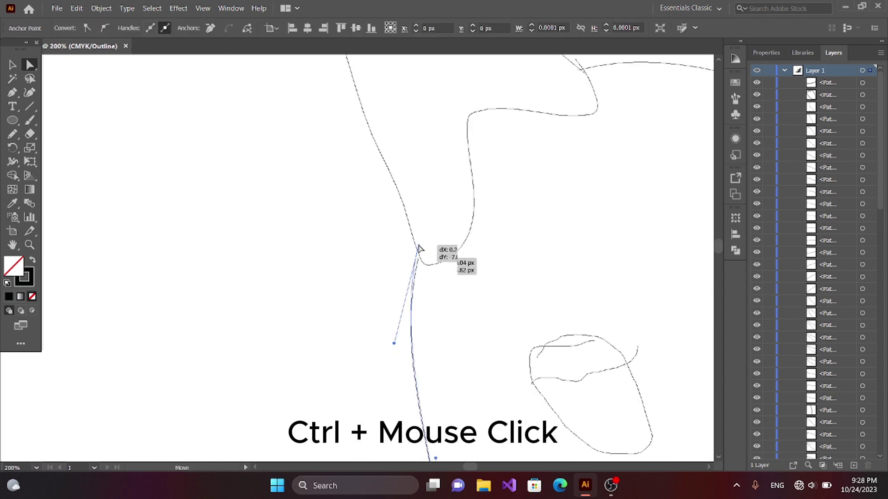
{"action": "scroll", "coordinate": [567, 314], "scroll_direction": "up", "scroll_amount": 5}
{"action": "scroll", "coordinate": [440, 304], "scroll_direction": "up", "scroll_amount": 3}
{"action": "scroll", "coordinate": [423, 238], "scroll_direction": "down", "scroll_amount": 5}
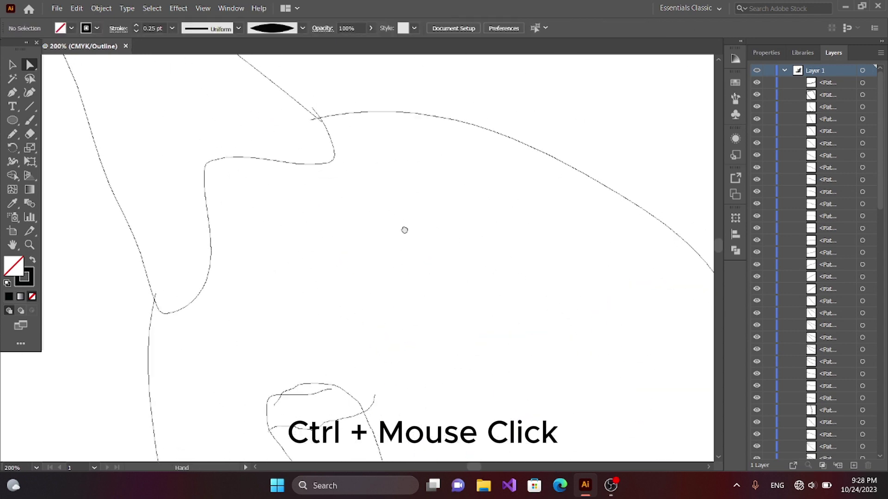
{"action": "scroll", "coordinate": [495, 276], "scroll_direction": "down", "scroll_amount": 3}
{"action": "scroll", "coordinate": [471, 334], "scroll_direction": "down", "scroll_amount": 3}
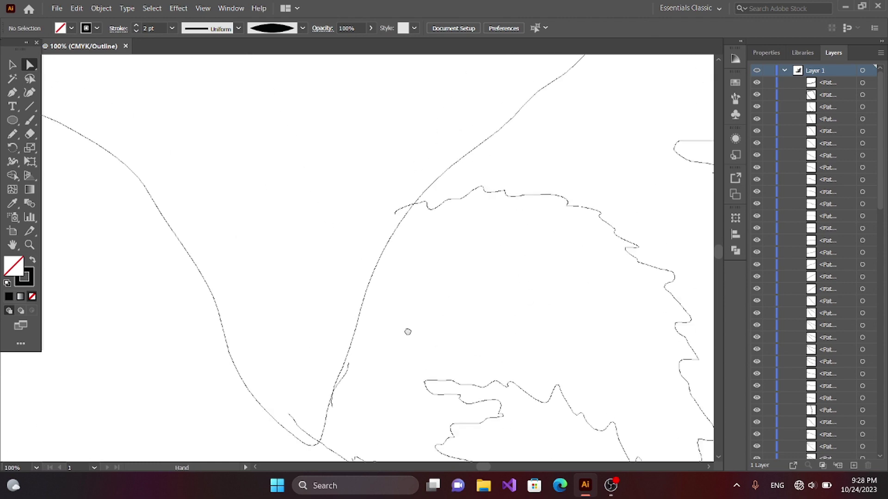
{"action": "scroll", "coordinate": [406, 331], "scroll_direction": "up", "scroll_amount": 3}
{"action": "scroll", "coordinate": [513, 186], "scroll_direction": "up", "scroll_amount": 2}
{"action": "left_click", "coordinate": [372, 231]}
{"action": "left_click", "coordinate": [379, 258]}
{"action": "scroll", "coordinate": [582, 174], "scroll_direction": "down", "scroll_amount": 3}
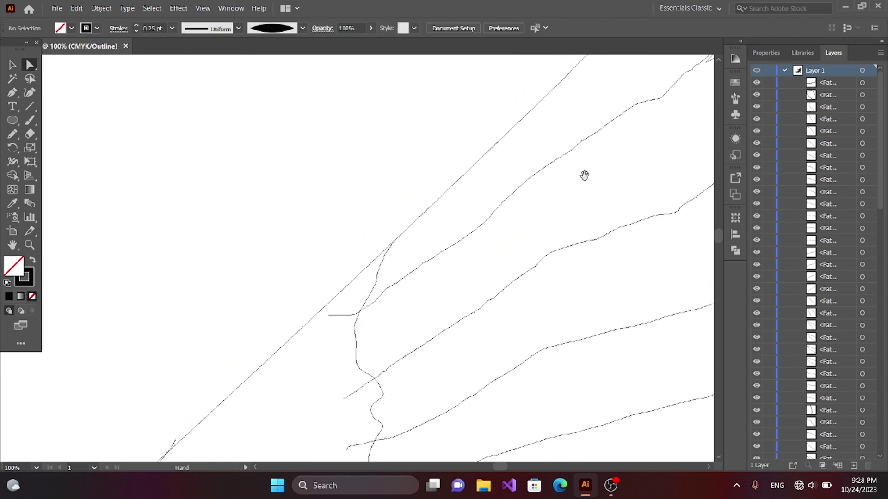
{"action": "scroll", "coordinate": [392, 232], "scroll_direction": "up", "scroll_amount": 3}
Check the foot outline and the long feather line paths
{"action": "left_click_drag", "start_coordinate": [484, 337], "coordinate": [464, 115]}
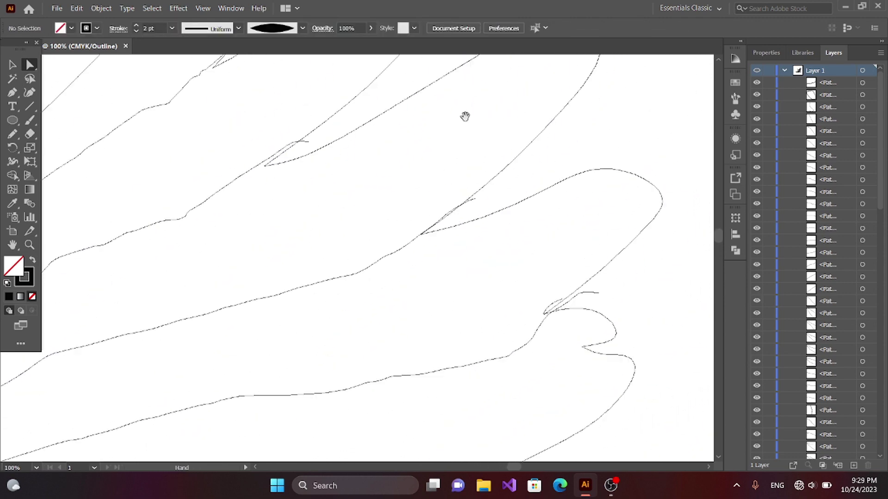
{"action": "scroll", "coordinate": [485, 157], "scroll_direction": "down", "scroll_amount": 2}
{"action": "mouse_move", "coordinate": [509, 201]}
{"action": "left_mouse_down"}
{"action": "mouse_move", "coordinate": [527, 147]}
{"action": "mouse_move", "coordinate": [534, 284]}
{"action": "mouse_move", "coordinate": [541, 218]}
{"action": "left_mouse_up"}
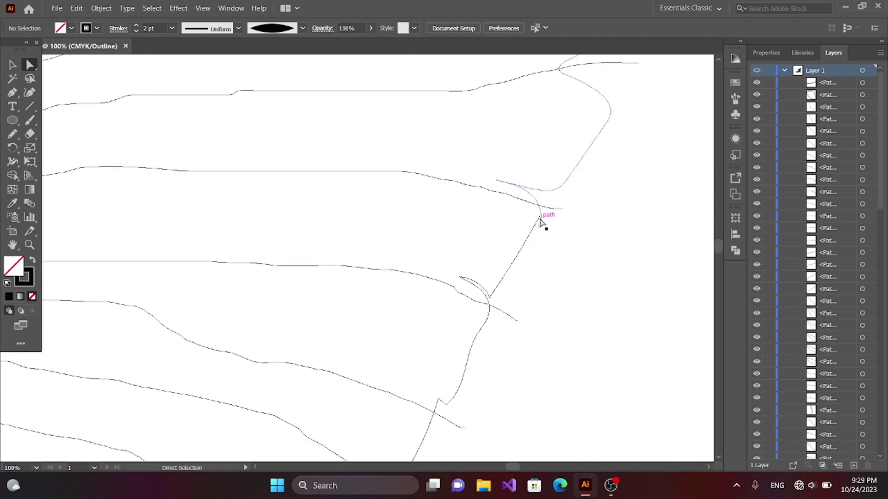
{"action": "mouse_move", "coordinate": [547, 273]}
{"action": "left_mouse_down"}
{"action": "mouse_move", "coordinate": [521, 305]}
{"action": "mouse_move", "coordinate": [517, 288]}
{"action": "mouse_move", "coordinate": [520, 306]}
{"action": "mouse_move", "coordinate": [384, 299]}
{"action": "mouse_move", "coordinate": [359, 269]}
{"action": "mouse_move", "coordinate": [455, 320]}
{"action": "left_mouse_up"}
{"action": "scroll", "coordinate": [444, 305], "scroll_direction": "up", "scroll_amount": 3}
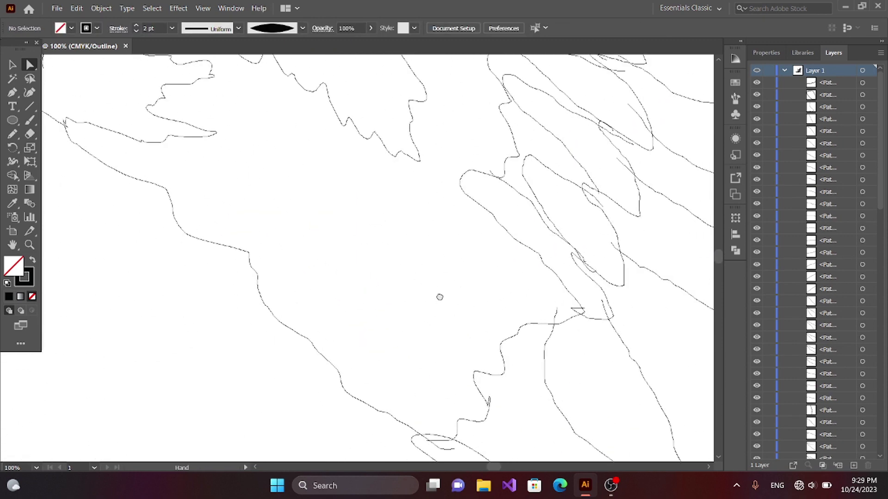
{"action": "scroll", "coordinate": [463, 273], "scroll_direction": "up", "scroll_amount": 2}
{"action": "left_click", "coordinate": [476, 252]}
{"action": "left_click", "coordinate": [595, 253]}
Drag a stray anchor near the wing bars onto the neighbouring outline
{"action": "scroll", "coordinate": [518, 266], "scroll_direction": "up", "scroll_amount": 2}
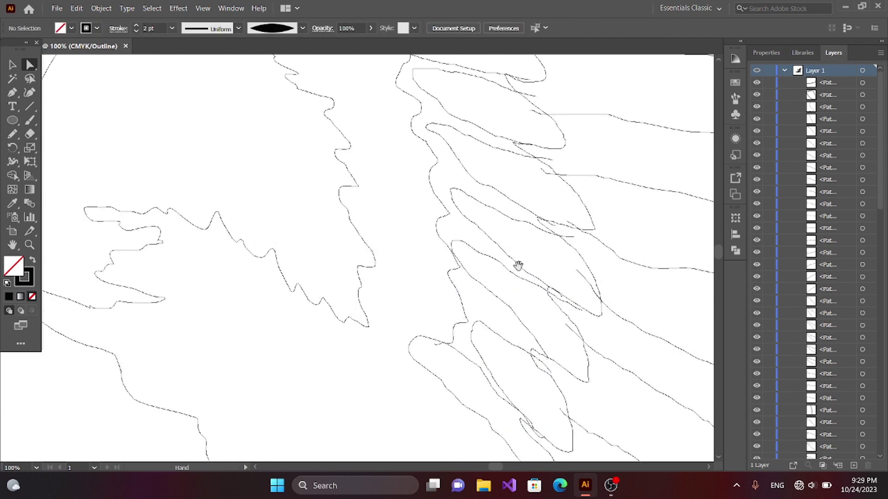
{"action": "scroll", "coordinate": [465, 262], "scroll_direction": "up", "scroll_amount": 3}
{"action": "left_click_drag", "start_coordinate": [442, 159], "coordinate": [468, 261]}
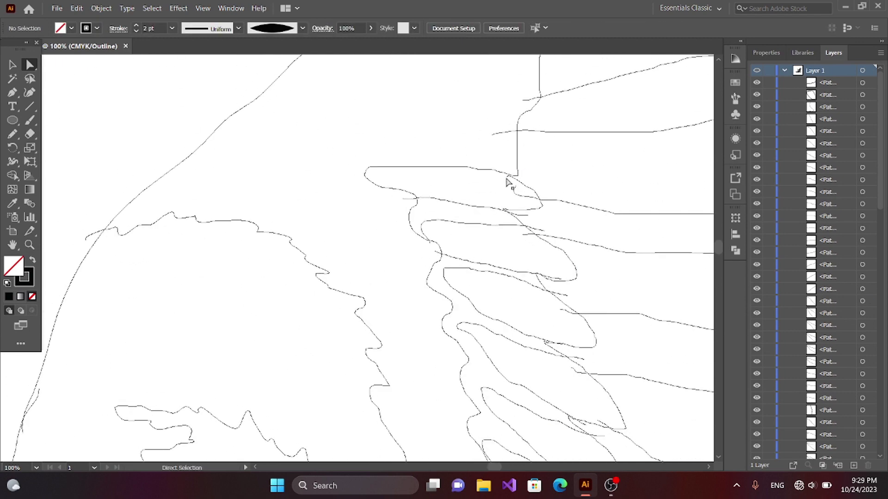
{"action": "scroll", "coordinate": [458, 231], "scroll_direction": "up", "scroll_amount": 3}
{"action": "scroll", "coordinate": [430, 273], "scroll_direction": "up", "scroll_amount": 3}
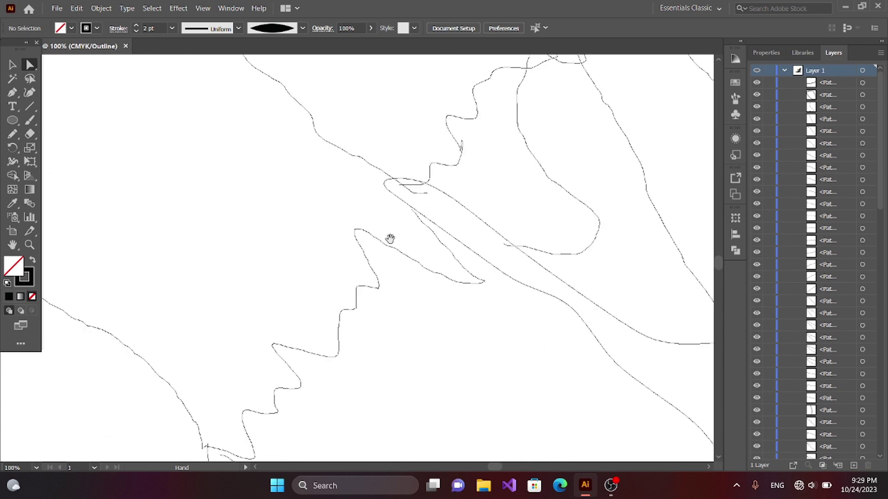
{"action": "left_click_drag", "start_coordinate": [414, 205], "coordinate": [413, 203]}
{"action": "scroll", "coordinate": [486, 245], "scroll_direction": "down", "scroll_amount": 3}
{"action": "scroll", "coordinate": [523, 277], "scroll_direction": "up", "scroll_amount": 3}
{"action": "scroll", "coordinate": [440, 291], "scroll_direction": "down", "scroll_amount": 3}
{"action": "left_click_drag", "start_coordinate": [365, 307], "coordinate": [370, 311]}
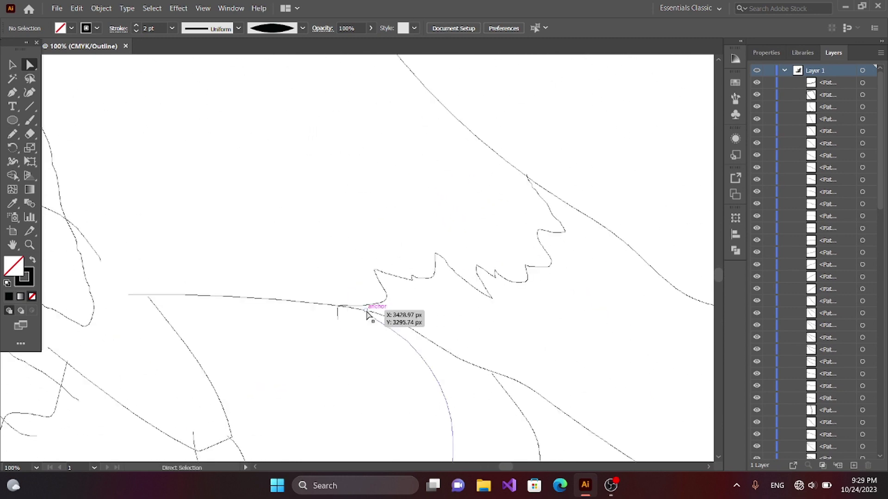
{"action": "left_click", "coordinate": [370, 339]}
{"action": "left_click", "coordinate": [366, 308]}
Pan across the outlined drawing to check the remaining stroke joins
{"action": "scroll", "coordinate": [353, 303], "scroll_direction": "down", "scroll_amount": 2}
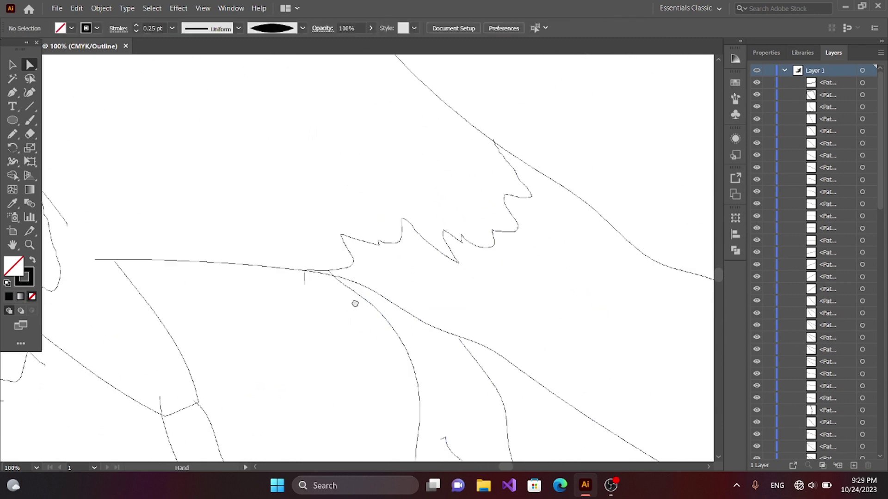
{"action": "scroll", "coordinate": [393, 292], "scroll_direction": "down", "scroll_amount": 3}
{"action": "scroll", "coordinate": [413, 279], "scroll_direction": "right", "scroll_amount": 2}
{"action": "scroll", "coordinate": [466, 317], "scroll_direction": "down", "scroll_amount": 2}
{"action": "scroll", "coordinate": [465, 317], "scroll_direction": "down", "scroll_amount": 5}
{"action": "scroll", "coordinate": [388, 220], "scroll_direction": "left", "scroll_amount": 3}
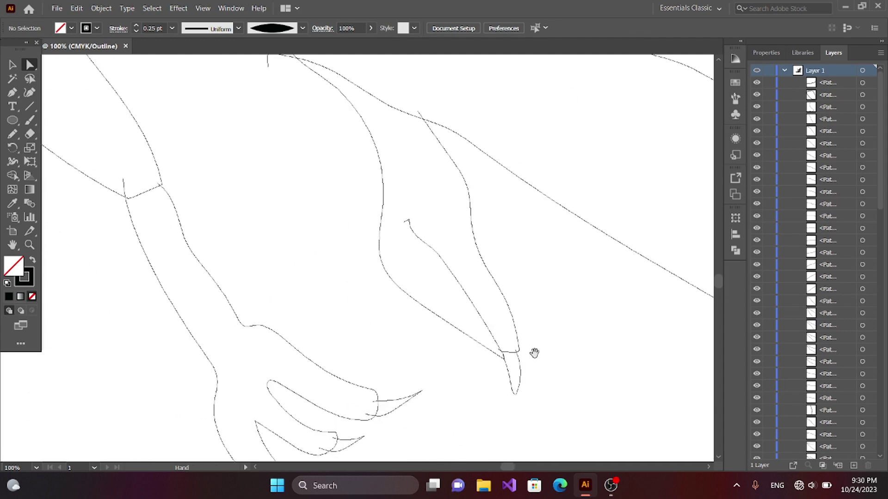
{"action": "scroll", "coordinate": [533, 353], "scroll_direction": "up", "scroll_amount": 3}
{"action": "scroll", "coordinate": [559, 372], "scroll_direction": "down", "scroll_amount": 3}
{"action": "scroll", "coordinate": [574, 376], "scroll_direction": "left", "scroll_amount": 3}
{"action": "scroll", "coordinate": [486, 326], "scroll_direction": "down", "scroll_amount": 3}
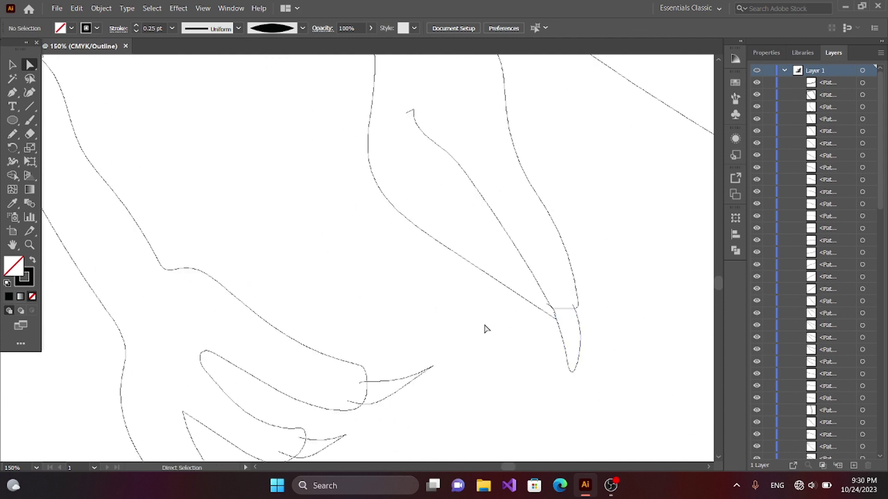
{"action": "scroll", "coordinate": [409, 161], "scroll_direction": "up", "scroll_amount": 2}
{"action": "scroll", "coordinate": [409, 160], "scroll_direction": "up", "scroll_amount": 2}
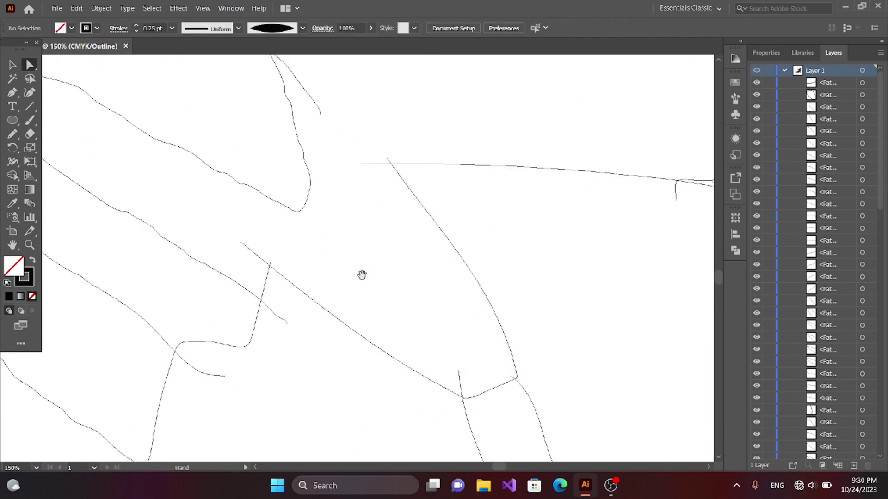
{"action": "scroll", "coordinate": [364, 283], "scroll_direction": "down", "scroll_amount": 5}
{"action": "scroll", "coordinate": [364, 282], "scroll_direction": "up", "scroll_amount": 1}
Return to Preview and show the bird photo to compare the line art
{"action": "scroll", "coordinate": [814, 324], "scroll_direction": "down", "scroll_amount": 10}
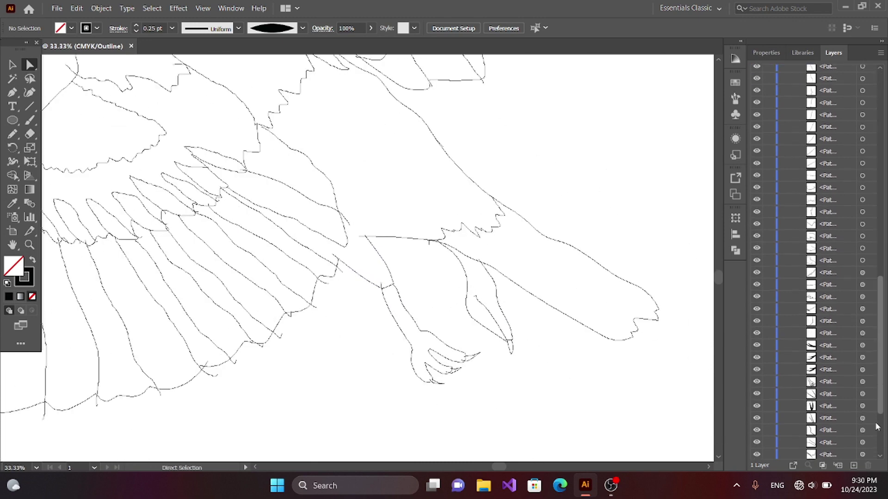
{"action": "scroll", "coordinate": [786, 231], "scroll_direction": "up", "scroll_amount": 10}
{"action": "left_click", "coordinate": [757, 70], "text": "ctrl"}
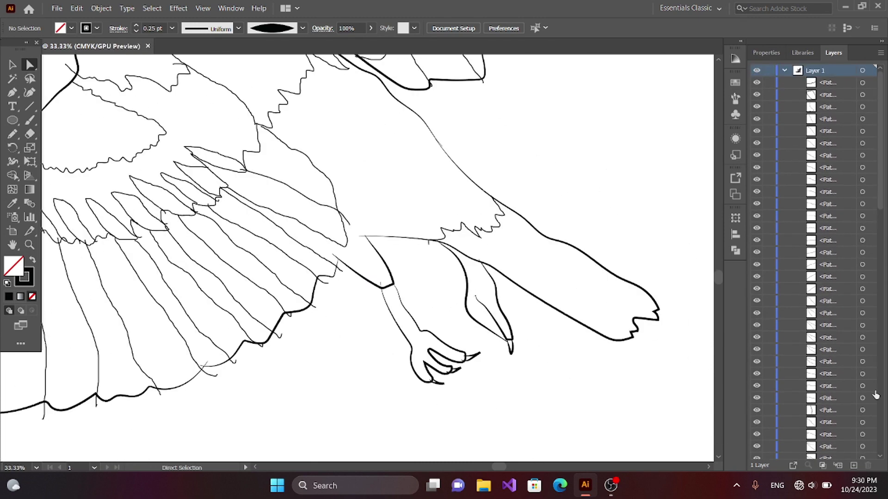
{"action": "scroll", "coordinate": [879, 182], "scroll_direction": "down", "scroll_amount": 10}
{"action": "left_click", "coordinate": [756, 454]}
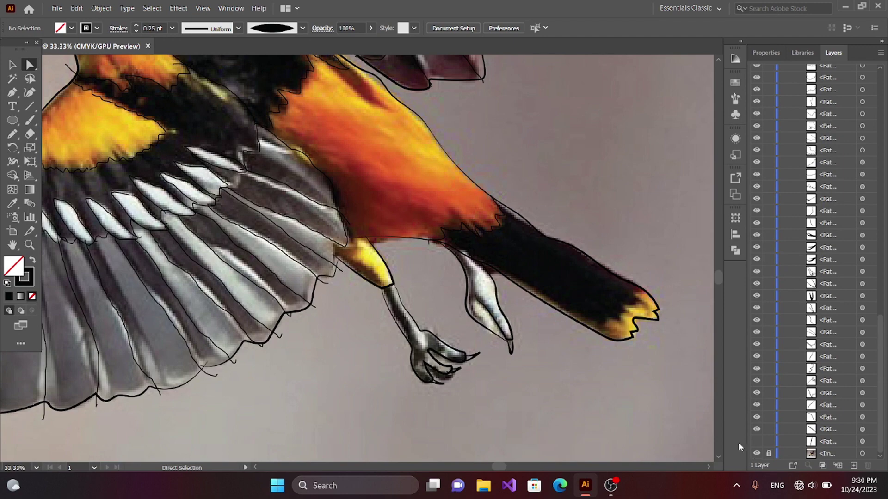
Switch to Direct Selection in Outline view at 100% and survey the feathers
{"action": "key", "text": "a"}
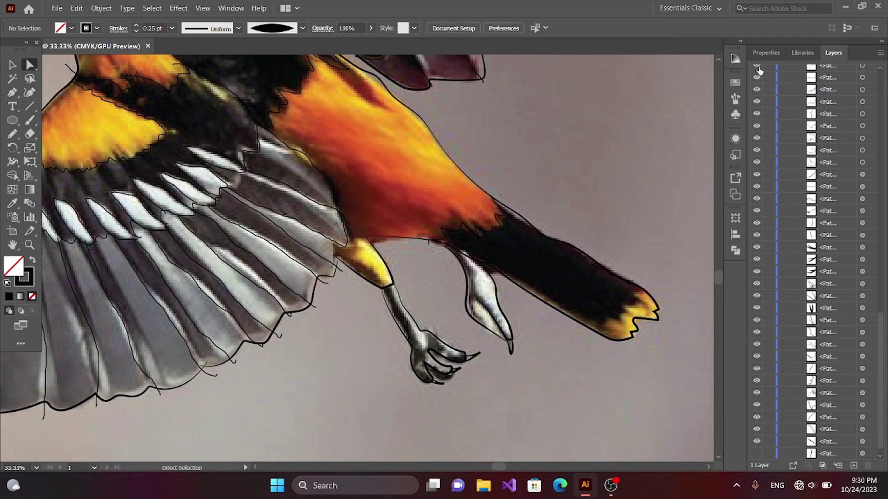
{"action": "scroll", "coordinate": [786, 185], "scroll_direction": "up", "scroll_amount": 10}
{"action": "left_click", "coordinate": [756, 71], "text": "ctrl"}
{"action": "key", "text": "ctrl+1"}
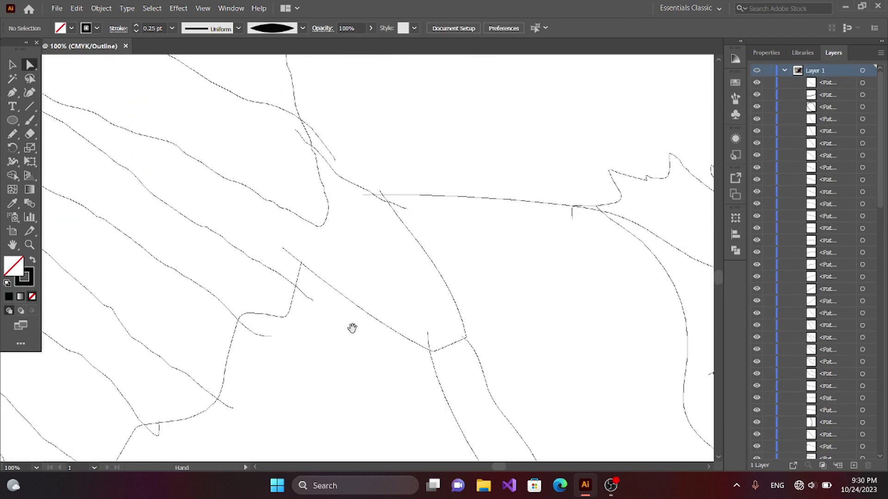
{"action": "mouse_move", "coordinate": [352, 326]}
{"action": "left_mouse_down"}
{"action": "mouse_move", "coordinate": [398, 328]}
{"action": "mouse_move", "coordinate": [286, 285]}
{"action": "left_mouse_up"}
{"action": "left_click_drag", "start_coordinate": [184, 226], "coordinate": [493, 246]}
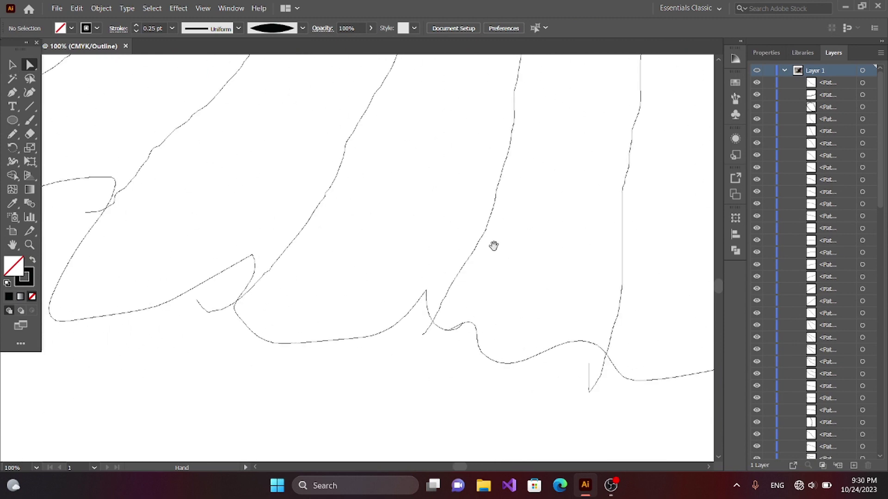
{"action": "left_click_drag", "start_coordinate": [175, 190], "coordinate": [376, 309]}
{"action": "mouse_move", "coordinate": [123, 230]}
{"action": "left_mouse_down"}
{"action": "mouse_move", "coordinate": [384, 287]}
{"action": "mouse_move", "coordinate": [475, 284]}
{"action": "mouse_move", "coordinate": [422, 300]}
{"action": "left_mouse_up"}
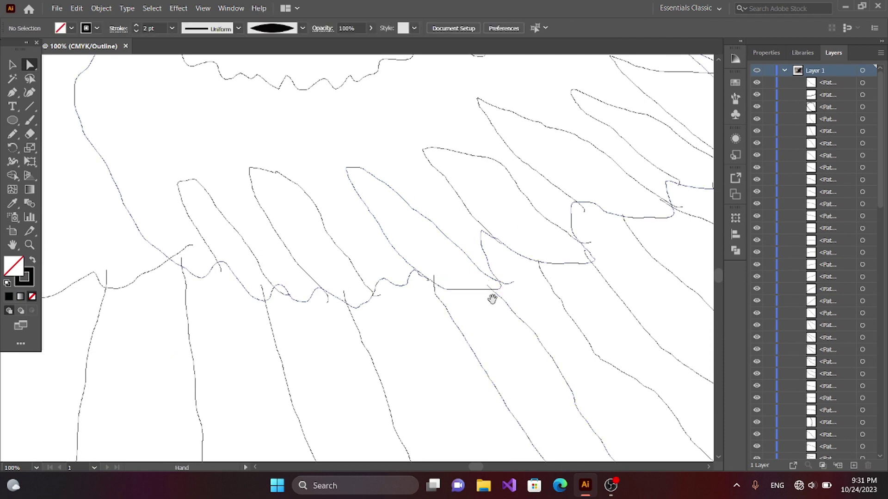
{"action": "mouse_move", "coordinate": [632, 243]}
{"action": "left_mouse_down"}
{"action": "mouse_move", "coordinate": [503, 281]}
{"action": "mouse_move", "coordinate": [436, 332]}
{"action": "left_mouse_up"}
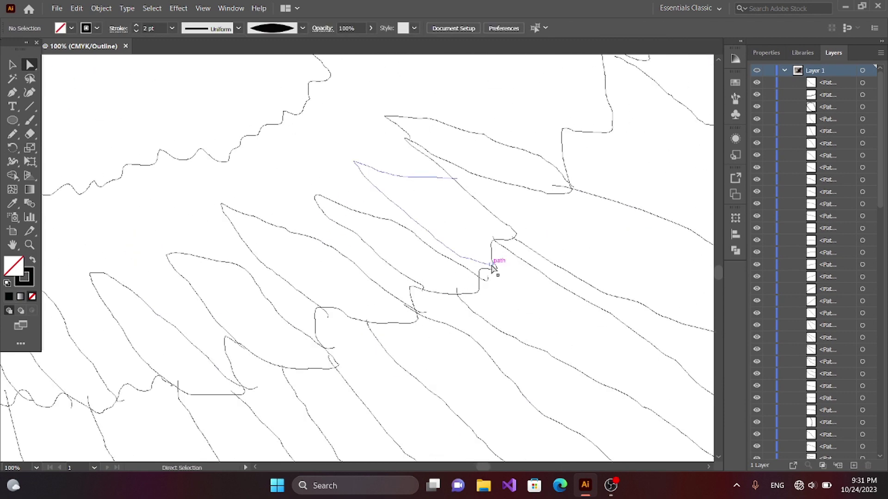
{"action": "left_click_drag", "start_coordinate": [514, 279], "coordinate": [495, 410]}
Drag two feather anchors together to close their outline gaps
{"action": "left_click_drag", "start_coordinate": [392, 266], "coordinate": [396, 272]}
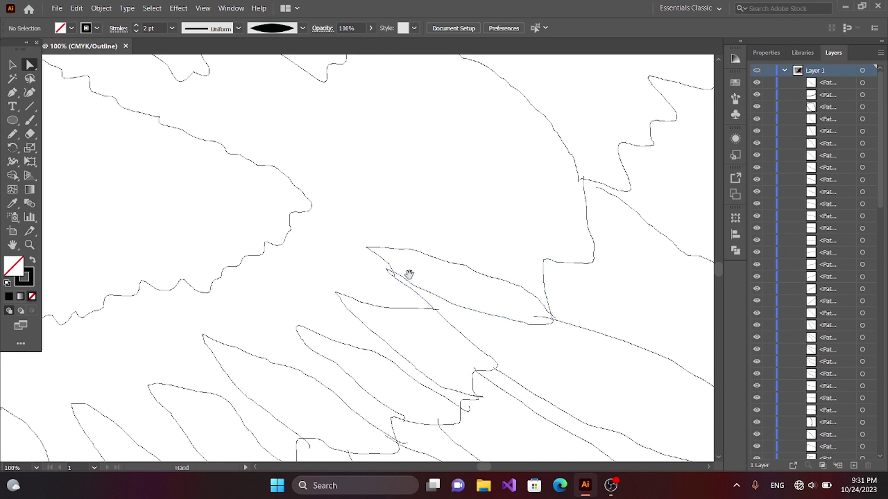
{"action": "left_click_drag", "start_coordinate": [596, 185], "coordinate": [593, 179]}
{"action": "left_click_drag", "start_coordinate": [451, 271], "coordinate": [436, 178]}
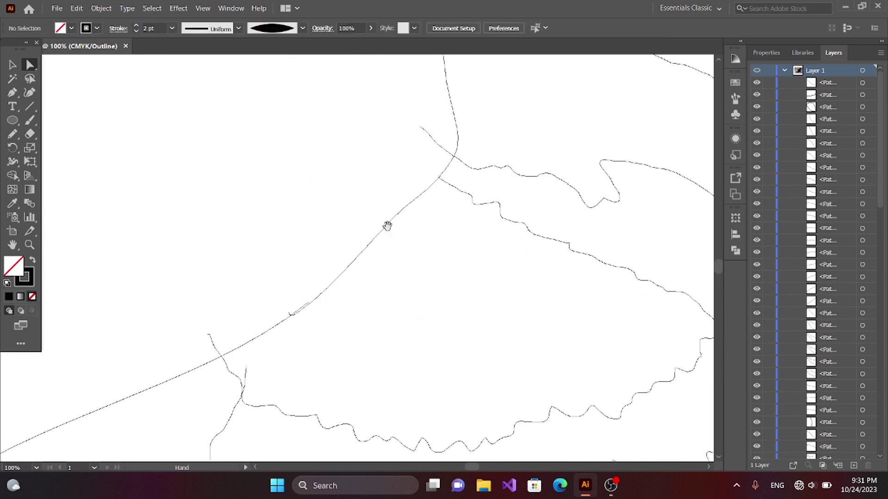
{"action": "scroll", "coordinate": [360, 339], "scroll_direction": "down", "scroll_amount": 2}
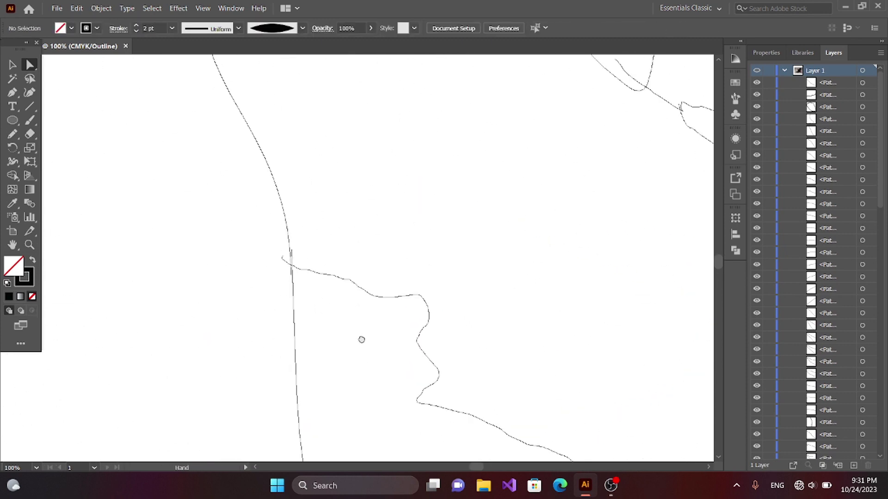
{"action": "scroll", "coordinate": [323, 294], "scroll_direction": "down", "scroll_amount": 1}
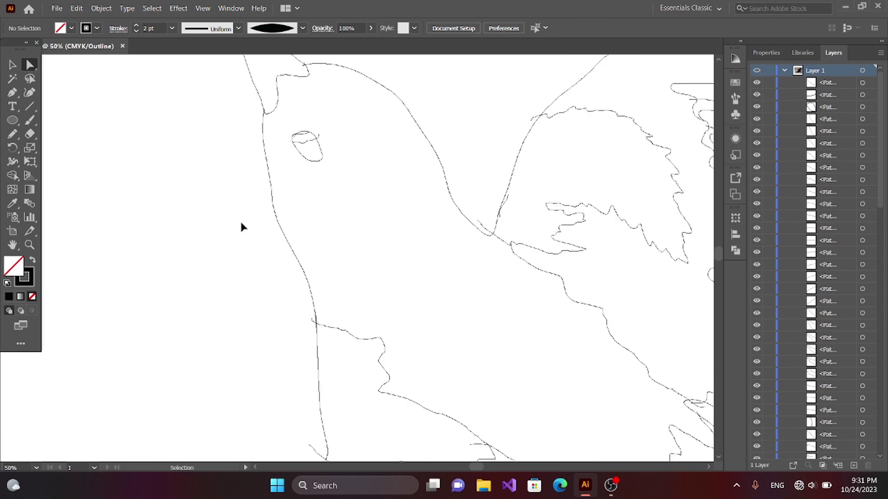
Fit the artboard, select all paths and test-highlight regions with Shape Builder
{"action": "key", "text": "ctrl+0"}
{"action": "key", "text": "ctrl+a"}
{"action": "left_click", "coordinate": [12, 176]}
{"action": "scroll", "coordinate": [466, 357], "scroll_direction": "up", "scroll_amount": 3}
{"action": "scroll", "coordinate": [321, 184], "scroll_direction": "up", "scroll_amount": 1}
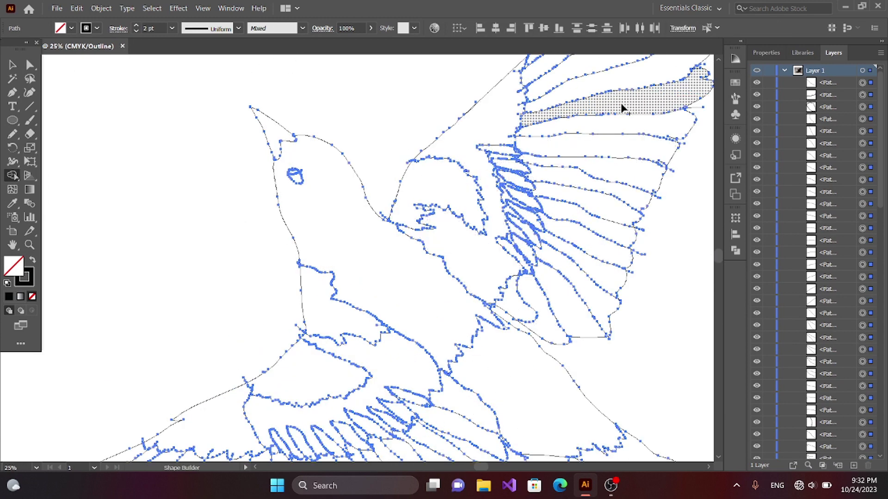
{"action": "scroll", "coordinate": [484, 313], "scroll_direction": "down", "scroll_amount": 2}
{"action": "scroll", "coordinate": [623, 312], "scroll_direction": "down", "scroll_amount": 3}
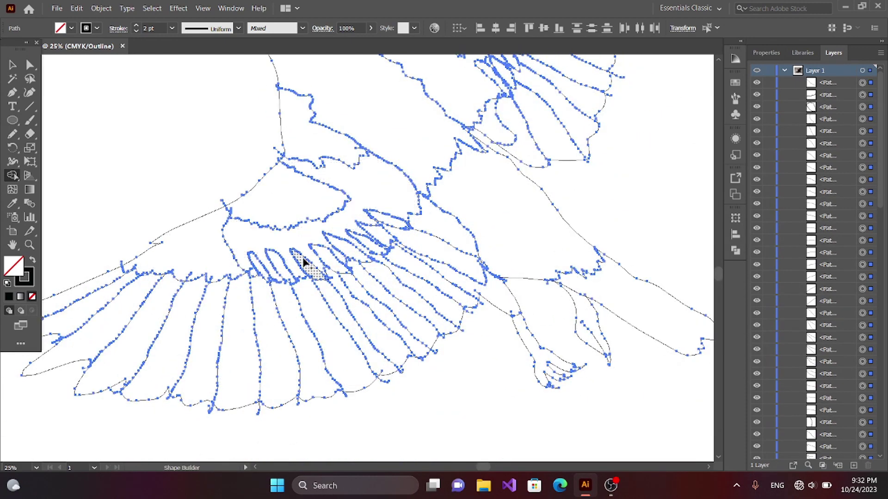
{"action": "scroll", "coordinate": [531, 331], "scroll_direction": "up", "scroll_amount": 5}
Deselect, zoom to 100% on the body and drag the diagonal-path anchor closed
{"action": "key", "text": "a"}
{"action": "left_click", "coordinate": [218, 168]}
{"action": "key", "text": "ctrl+plus"}
{"action": "key", "text": "ctrl+plus"}
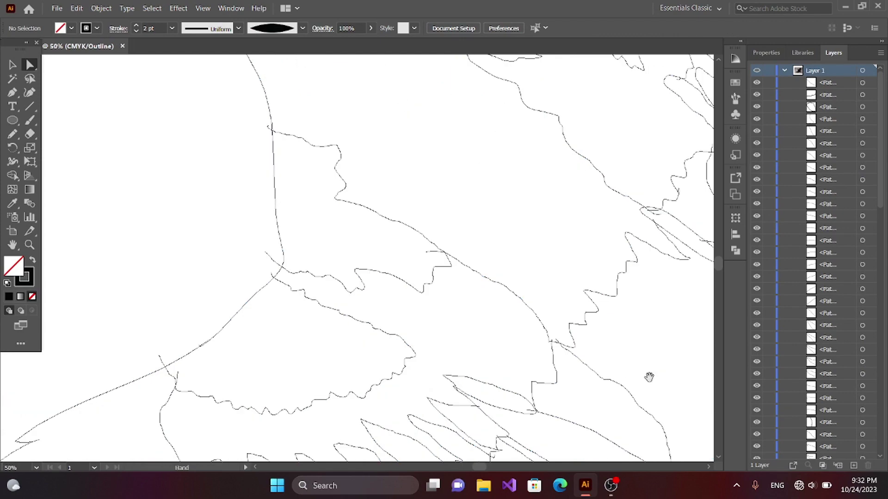
{"action": "left_click_drag", "start_coordinate": [649, 378], "coordinate": [491, 220]}
{"action": "key", "text": "ctrl+plus"}
{"action": "key", "text": "ctrl+plus"}
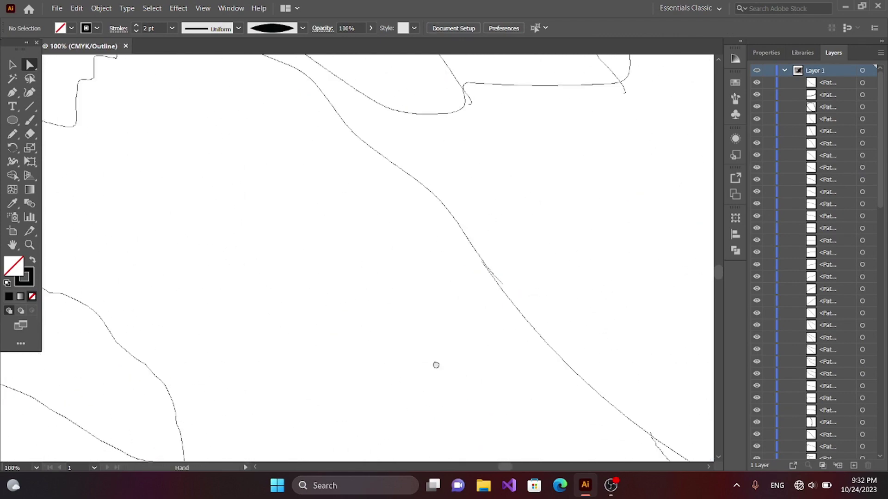
{"action": "left_click_drag", "start_coordinate": [509, 281], "coordinate": [505, 273]}
{"action": "key", "text": "ctrl+minus"}
{"action": "key", "text": "ctrl+minus"}
Duplicate the bird photo to the right of the artboard and hide the original in Layers
{"action": "key", "text": "ctrl+0"}
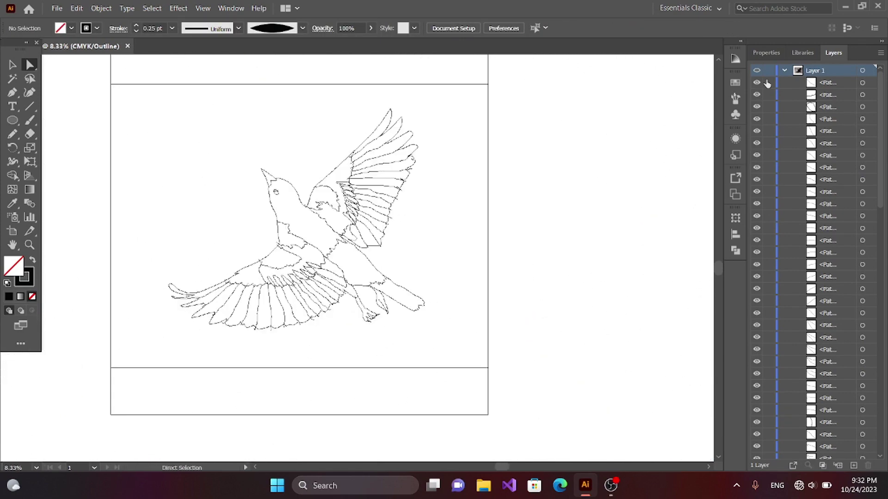
{"action": "key", "text": "ctrl+y"}
{"action": "scroll", "coordinate": [796, 179], "scroll_direction": "down", "scroll_amount": 5}
{"action": "left_click", "coordinate": [319, 333]}
{"action": "left_click_drag", "start_coordinate": [176, 206], "coordinate": [563, 198]}
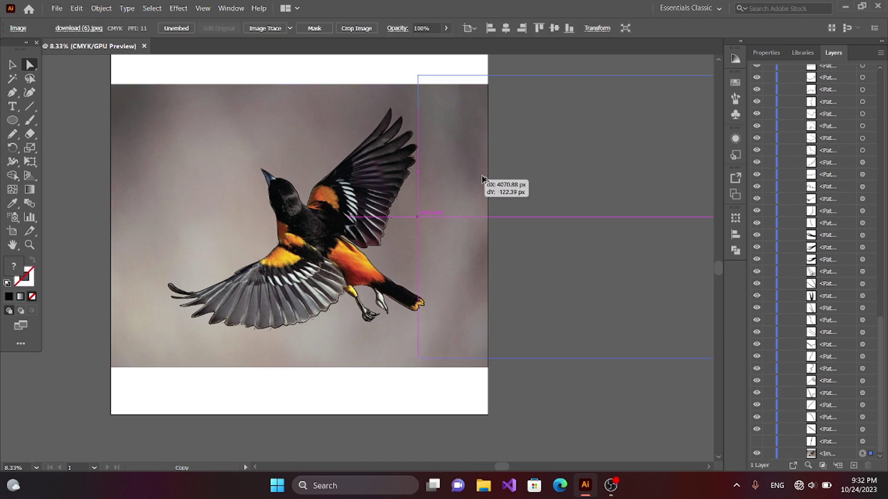
{"action": "left_click", "coordinate": [757, 442]}
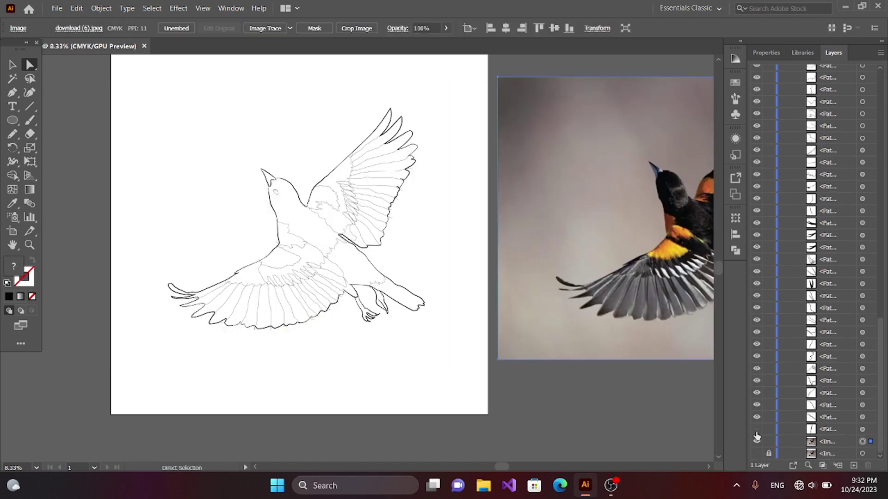
{"action": "key", "text": "ctrl+shift+a"}
{"action": "left_click", "coordinate": [862, 441]}
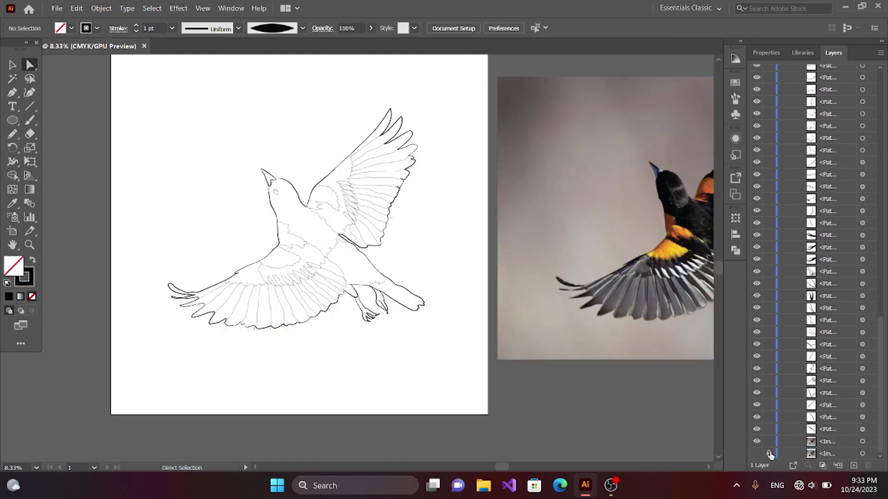
{"action": "left_click_drag", "start_coordinate": [523, 265], "coordinate": [469, 266]}
{"action": "left_click_drag", "start_coordinate": [422, 324], "coordinate": [467, 326]}
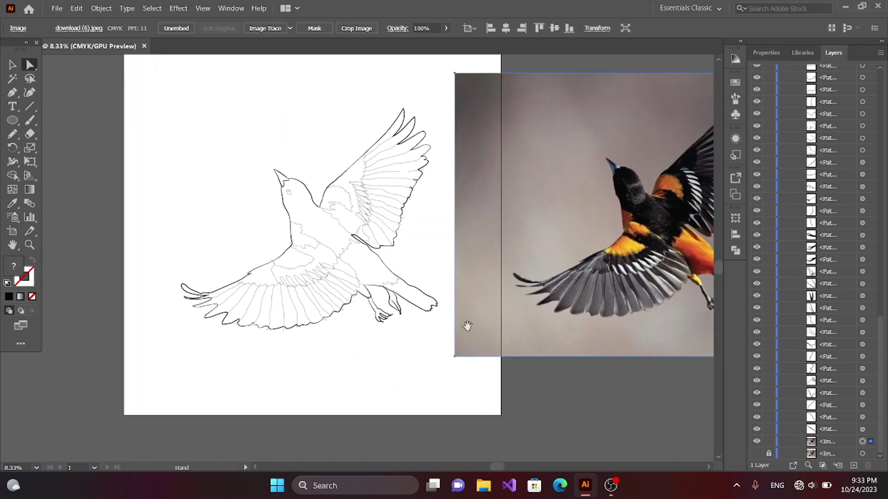
Crop the photo copy around the bird, trimming the empty left side, and place it beside the artboard
{"action": "left_click", "coordinate": [357, 29]}
{"action": "mouse_move", "coordinate": [599, 353]}
{"action": "left_mouse_down"}
{"action": "mouse_move", "coordinate": [587, 381]}
{"action": "mouse_move", "coordinate": [432, 412]}
{"action": "left_mouse_up"}
{"action": "left_click_drag", "start_coordinate": [666, 109], "coordinate": [661, 121]}
{"action": "left_click_drag", "start_coordinate": [371, 373], "coordinate": [391, 374]}
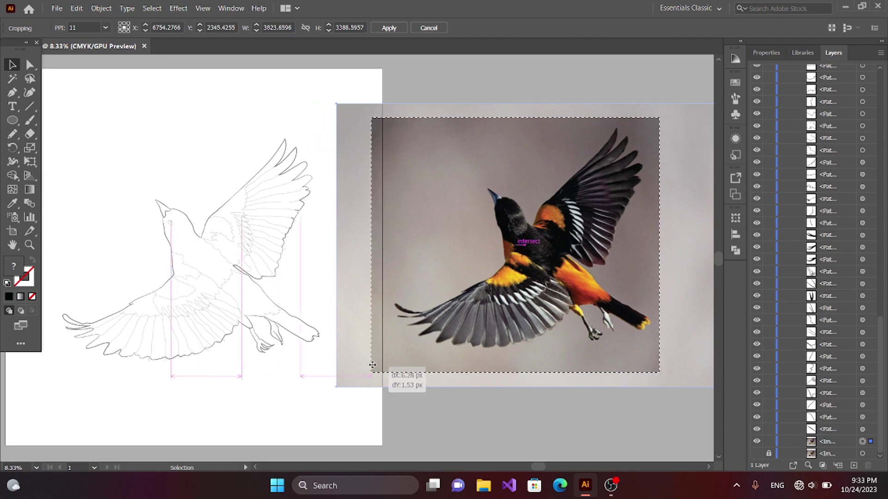
{"action": "key", "text": "Return"}
{"action": "mouse_move", "coordinate": [386, 302]}
{"action": "left_mouse_down"}
{"action": "mouse_move", "coordinate": [493, 309]}
{"action": "mouse_move", "coordinate": [451, 326]}
{"action": "left_mouse_up"}
Line the photo up against the artboard and fill the shoulder region with olive
{"action": "left_click_drag", "start_coordinate": [154, 99], "coordinate": [317, 298]}
{"action": "key", "text": "shift+m"}
{"action": "double_click", "coordinate": [14, 266]}
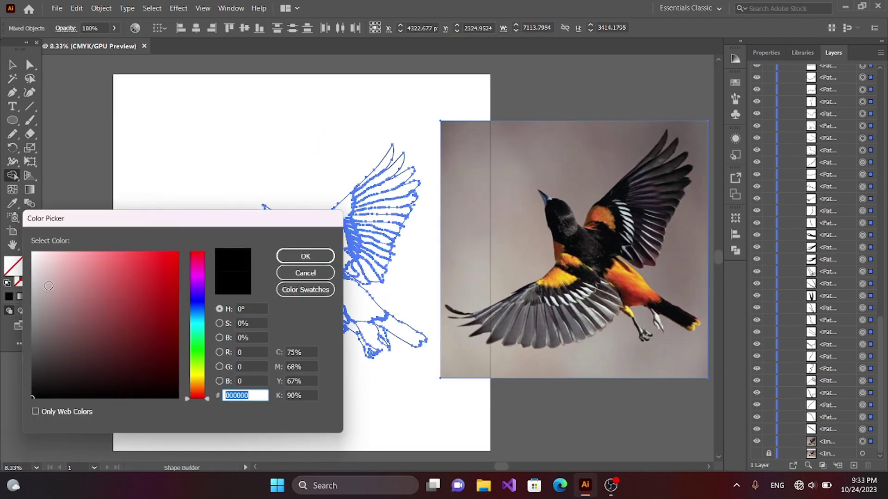
{"action": "left_click", "coordinate": [36, 383]}
{"action": "left_click", "coordinate": [198, 377]}
{"action": "left_click", "coordinate": [83, 307]}
{"action": "left_click", "coordinate": [303, 254]}
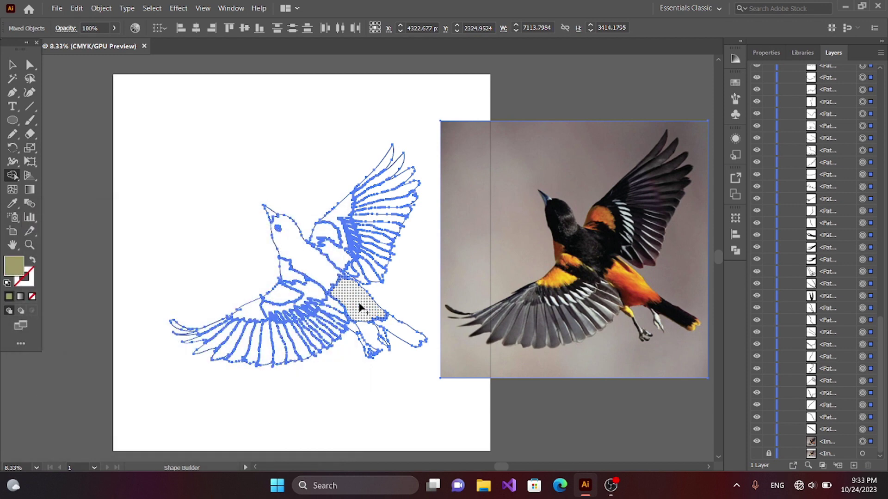
{"action": "left_click", "coordinate": [358, 298]}
Give the shoulder shape an orange-red to orange gradient sampled from the photo
{"action": "key", "text": "a"}
{"action": "left_click", "coordinate": [21, 297]}
{"action": "left_click", "coordinate": [307, 425]}
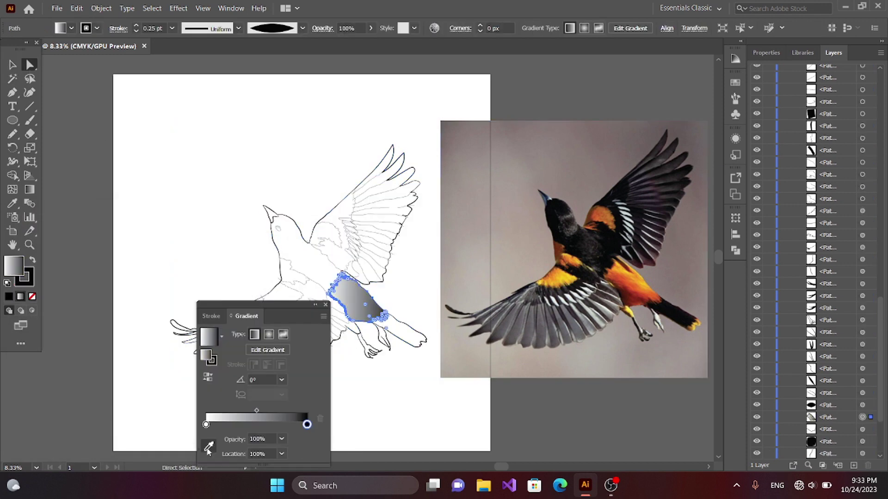
{"action": "left_click", "coordinate": [209, 446]}
{"action": "left_click", "coordinate": [643, 274]}
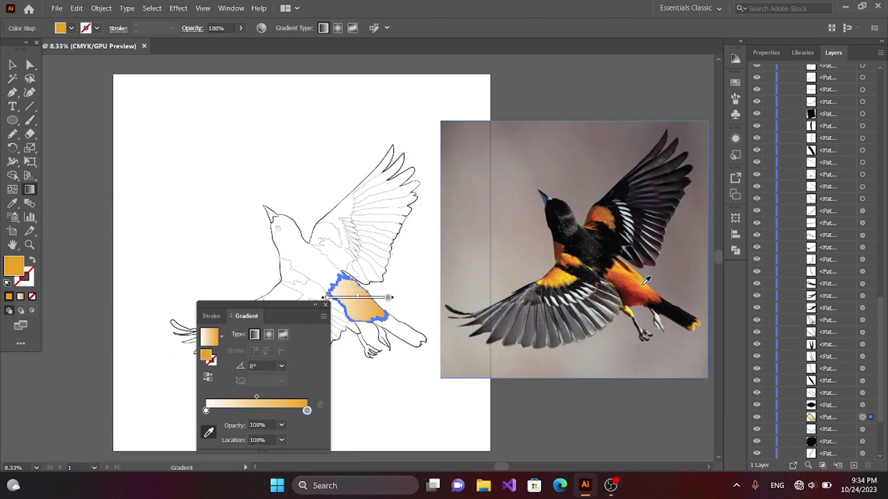
{"action": "left_click", "coordinate": [209, 432]}
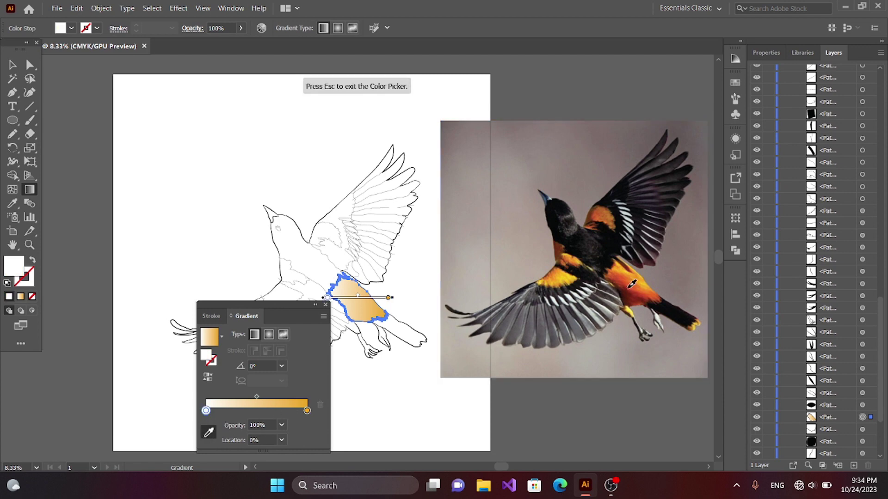
{"action": "left_click", "coordinate": [630, 283]}
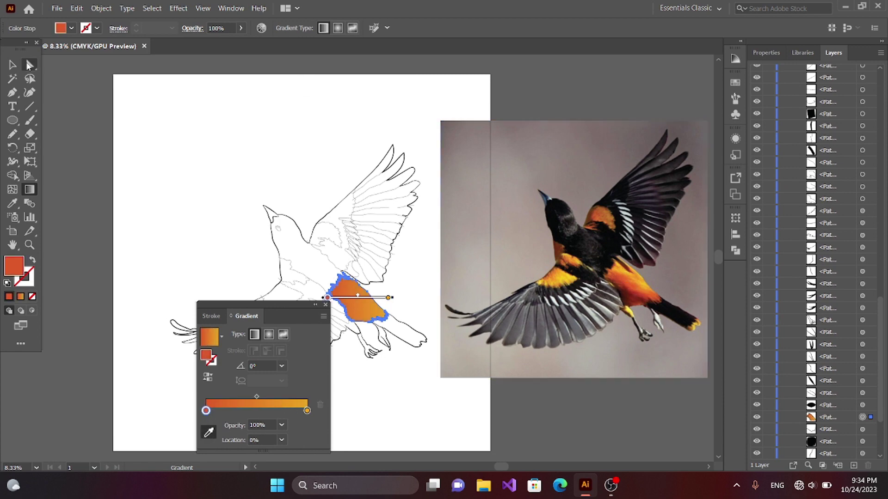
{"action": "left_click", "coordinate": [326, 305]}
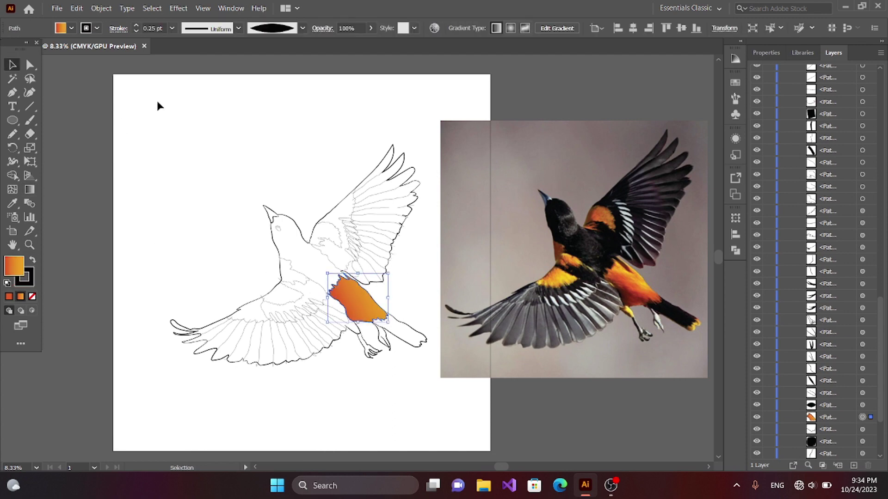
Fill the lower-wing region, the region above it and a region near the tail with the orange gradient
{"action": "key", "text": "ctrl+a"}
{"action": "left_click", "coordinate": [12, 176]}
{"action": "left_click", "coordinate": [281, 299]}
{"action": "left_click", "coordinate": [290, 271]}
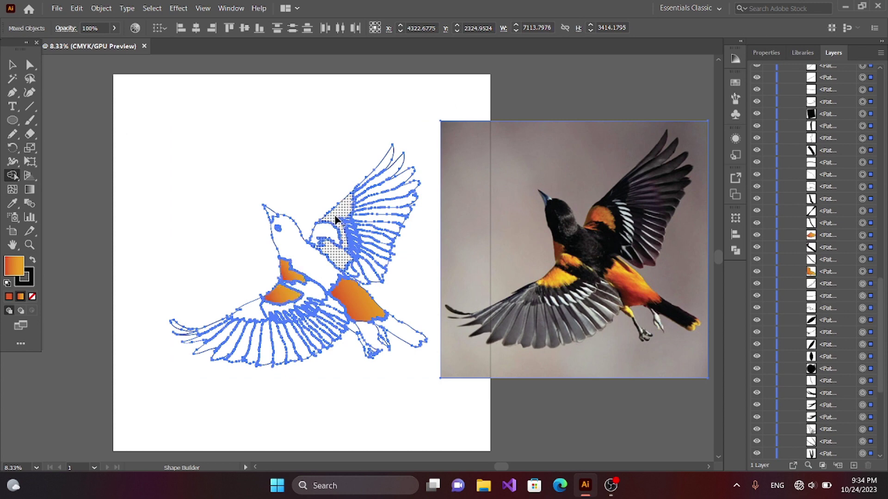
{"action": "left_click", "coordinate": [355, 332]}
{"action": "key", "text": "a"}
{"action": "left_click", "coordinate": [206, 183]}
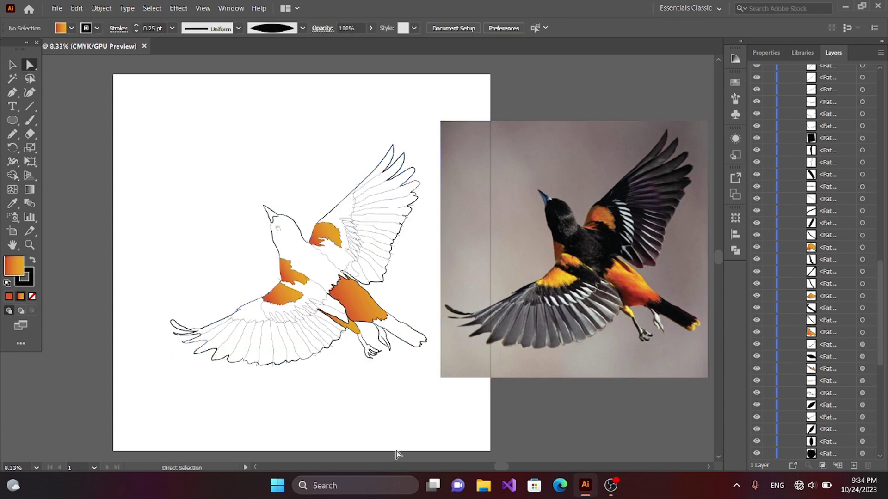
{"action": "scroll", "coordinate": [339, 341], "scroll_direction": "up", "scroll_amount": 4, "text": "alt"}
Draw a short freehand line closing off the foot area
{"action": "left_click", "coordinate": [13, 134]}
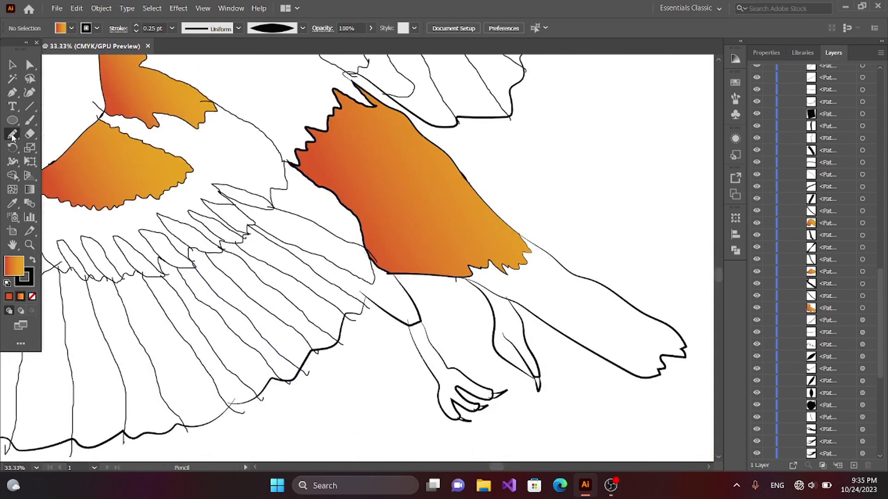
{"action": "left_click_drag", "start_coordinate": [372, 280], "coordinate": [371, 295]}
{"action": "scroll", "coordinate": [126, 269], "scroll_direction": "right", "scroll_amount": 10}
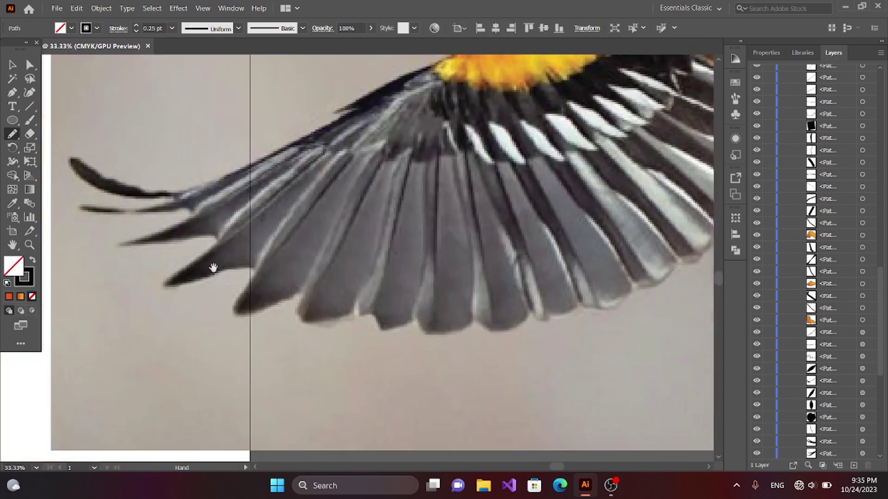
{"action": "scroll", "coordinate": [212, 264], "scroll_direction": "left", "scroll_amount": 8}
{"action": "left_click_drag", "start_coordinate": [491, 397], "coordinate": [492, 397]}
{"action": "key", "text": "v"}
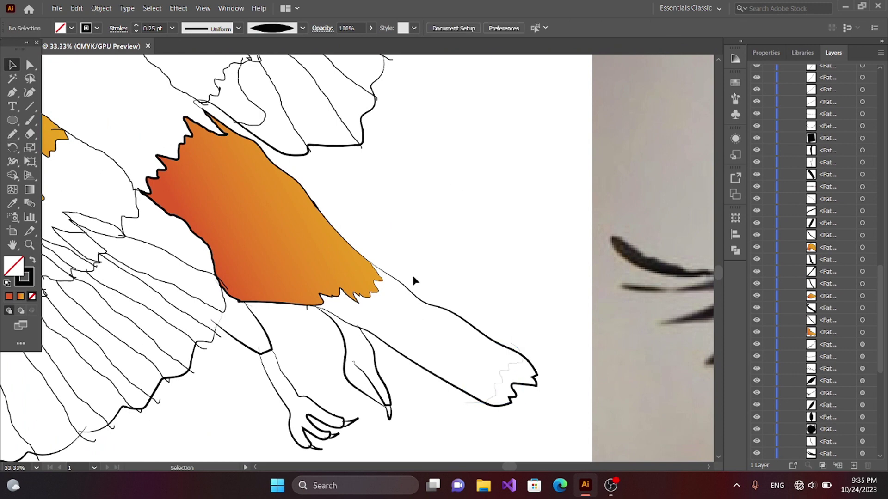
{"action": "scroll", "coordinate": [412, 279], "scroll_direction": "down", "scroll_amount": 4, "text": "alt"}
Fill the foot area and the tail tip with the orange gradient
{"action": "key", "text": "ctrl+a"}
{"action": "key", "text": "shift+m"}
{"action": "left_click", "coordinate": [328, 277]}
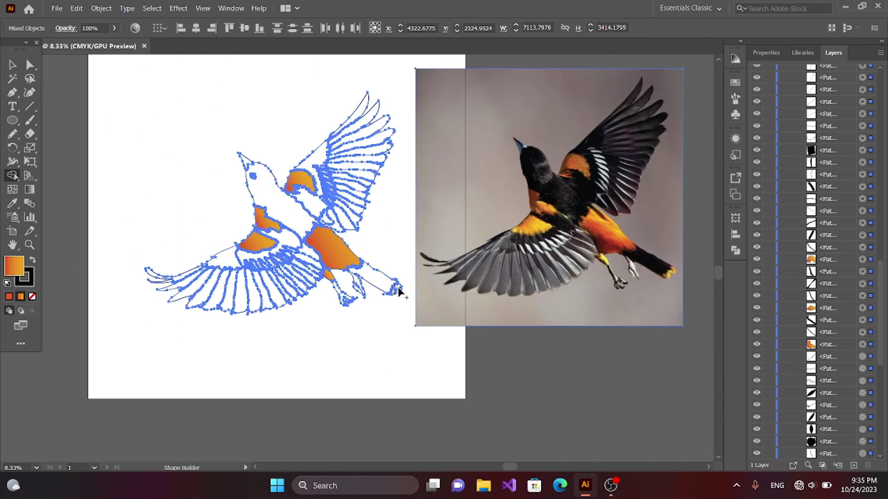
{"action": "left_click", "coordinate": [396, 291]}
{"action": "key", "text": "v"}
{"action": "left_click", "coordinate": [193, 149]}
Merge the bird's body regions into one shape with Shape Builder
{"action": "left_click_drag", "start_coordinate": [154, 83], "coordinate": [443, 377]}
{"action": "key", "text": "shift+m"}
{"action": "left_click", "coordinate": [24, 276]}
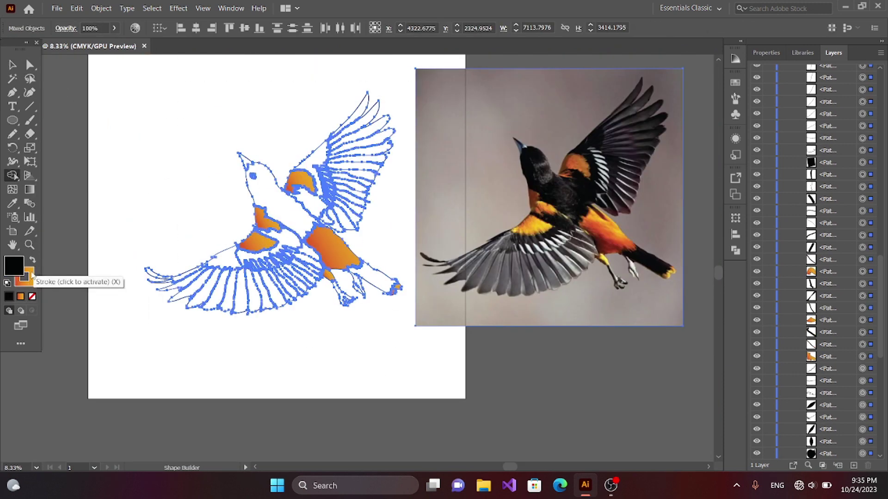
{"action": "left_click", "coordinate": [21, 296]}
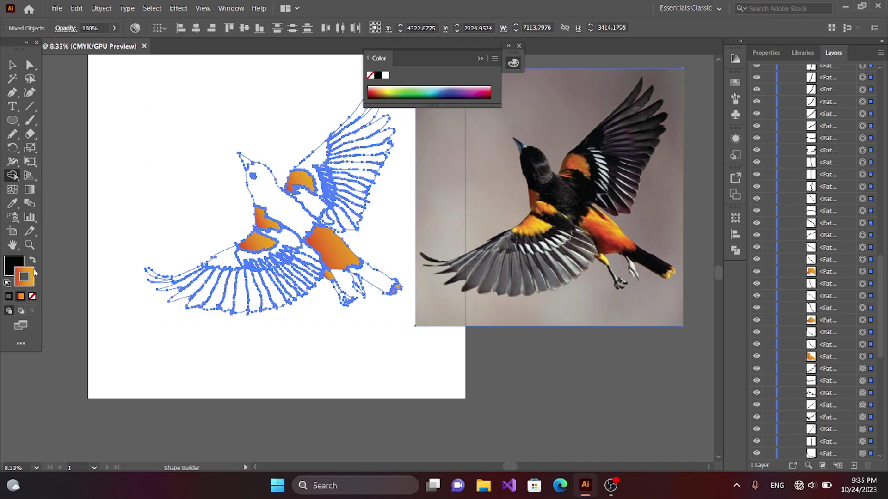
{"action": "left_click_drag", "start_coordinate": [303, 183], "coordinate": [259, 232]}
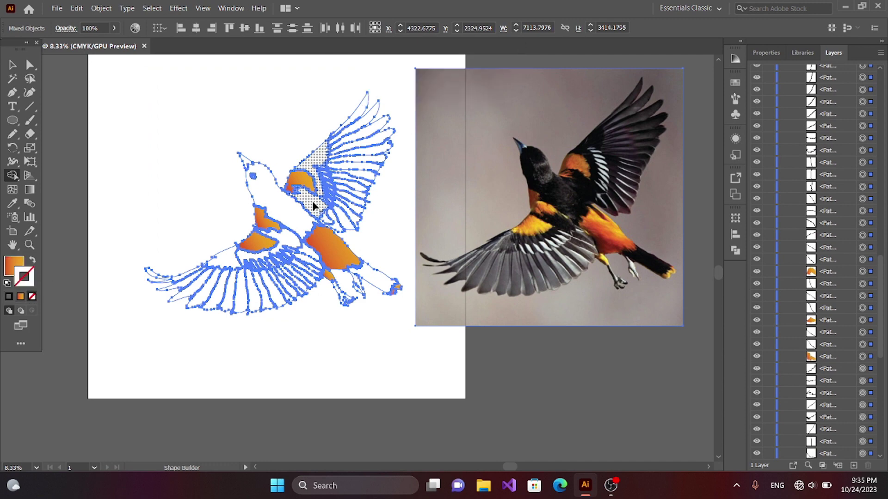
Fill the merged body shape with black sampled from the photo
{"action": "left_click", "coordinate": [268, 218]}
{"action": "key", "text": "i"}
{"action": "left_click", "coordinate": [565, 214]}
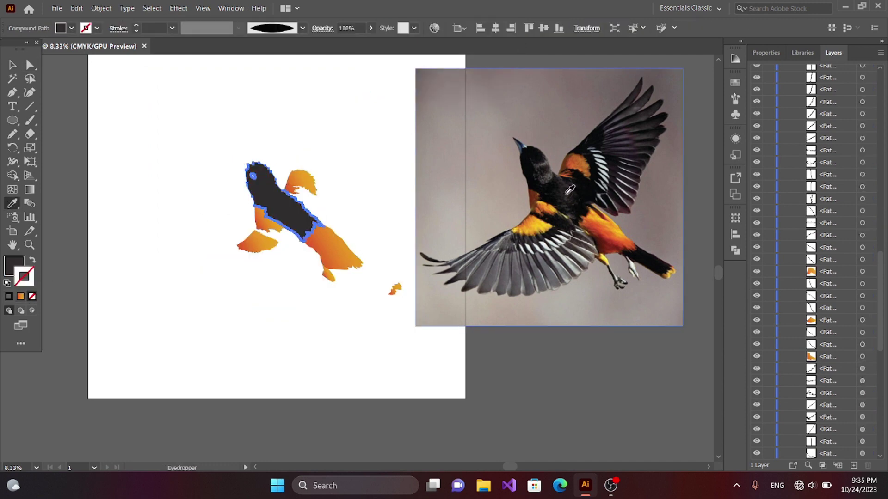
{"action": "key", "text": "v"}
{"action": "left_click_drag", "start_coordinate": [178, 131], "coordinate": [376, 347]}
{"action": "left_click", "coordinate": [250, 276]}
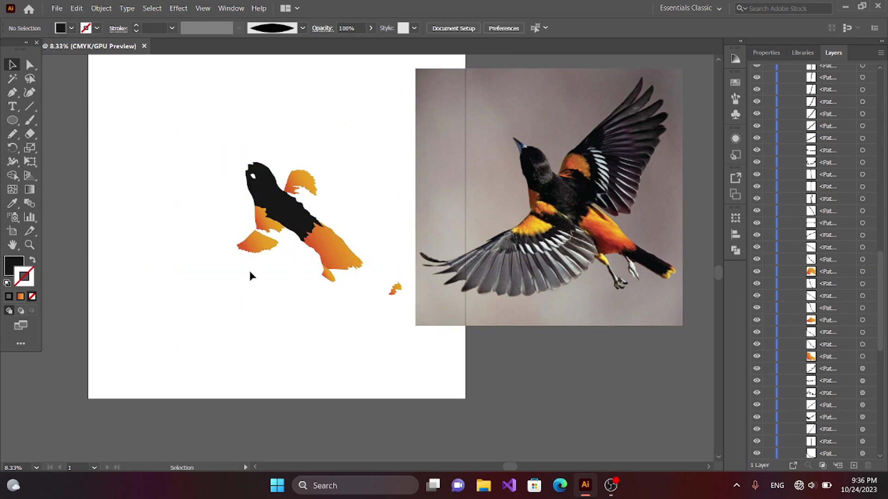
Merge the lower body and upper wing regions into the black body shape
{"action": "key", "text": "ctrl+a"}
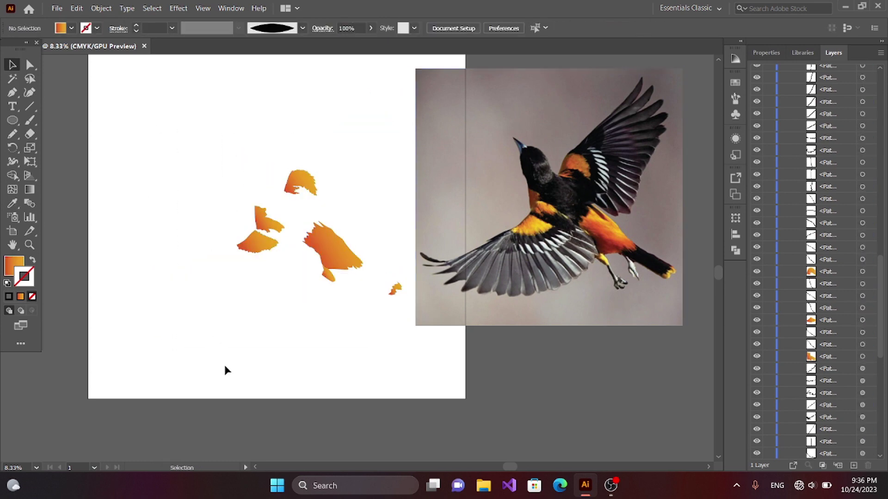
{"action": "left_click", "coordinate": [225, 369]}
{"action": "key", "text": "ctrl+a"}
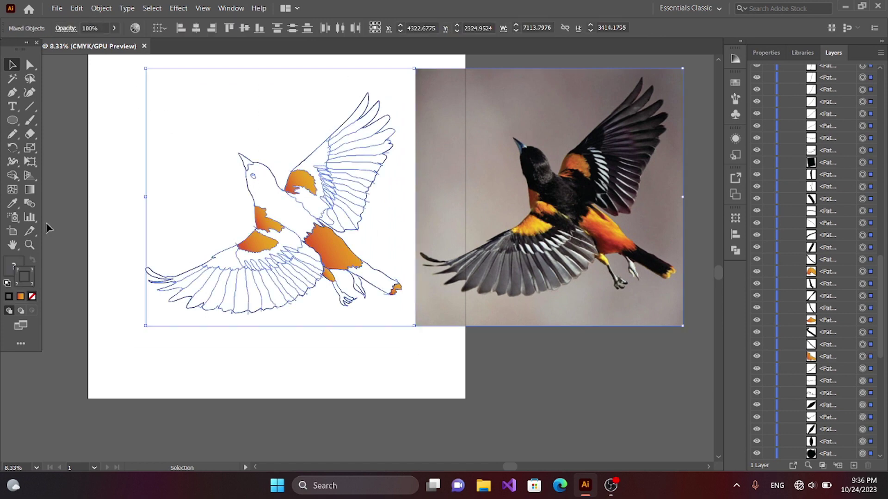
{"action": "key", "text": "a"}
{"action": "left_click", "coordinate": [277, 203]}
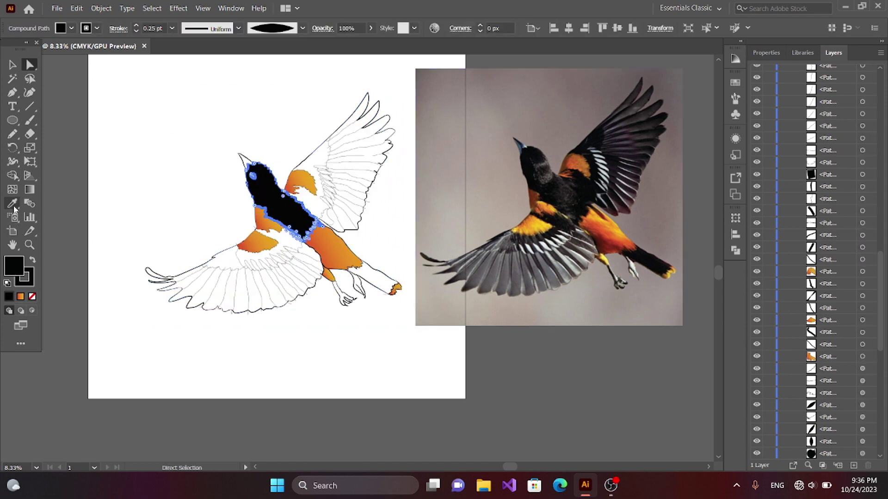
{"action": "left_click_drag", "start_coordinate": [128, 74], "coordinate": [420, 379]}
{"action": "key", "text": "shift+m"}
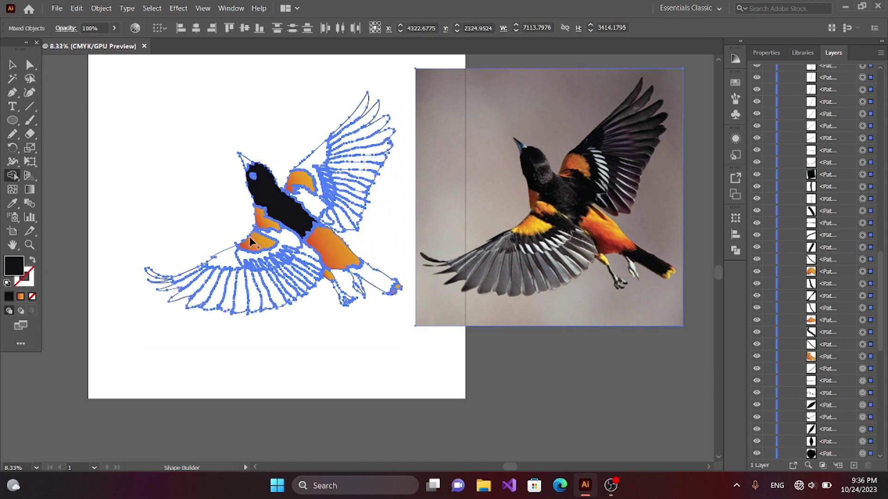
{"action": "left_click", "coordinate": [279, 234]}
{"action": "left_click", "coordinate": [314, 185]}
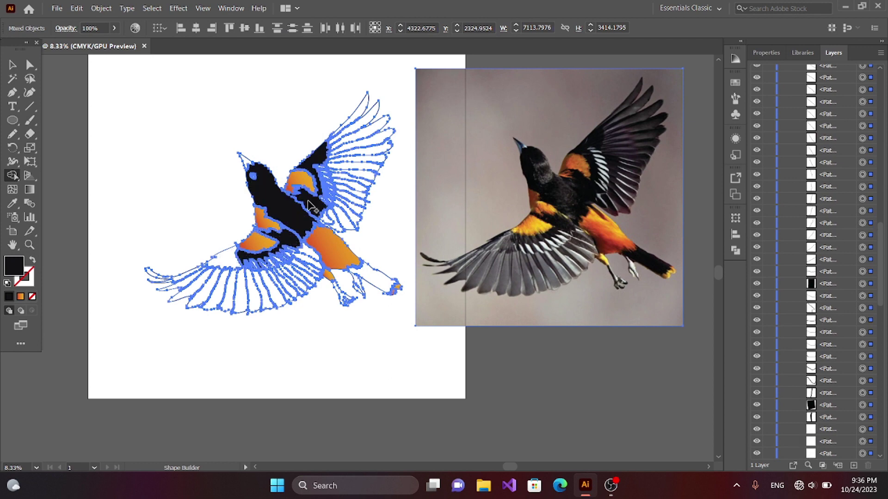
Fill the lower wing band black, then reset the fill to none
{"action": "double_click", "coordinate": [17, 263]}
{"action": "left_click", "coordinate": [307, 254]}
{"action": "left_click", "coordinate": [232, 257]}
{"action": "left_click", "coordinate": [12, 64]}
{"action": "left_click", "coordinate": [68, 93]}
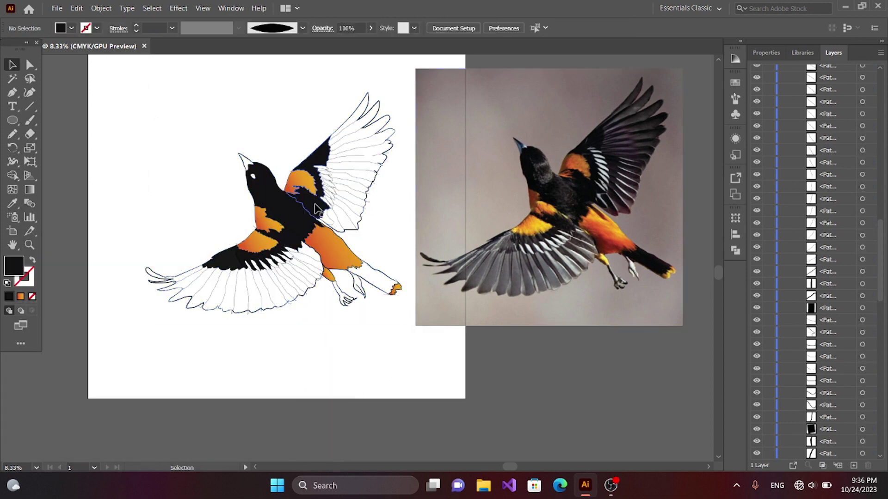
{"action": "left_click", "coordinate": [346, 123]}
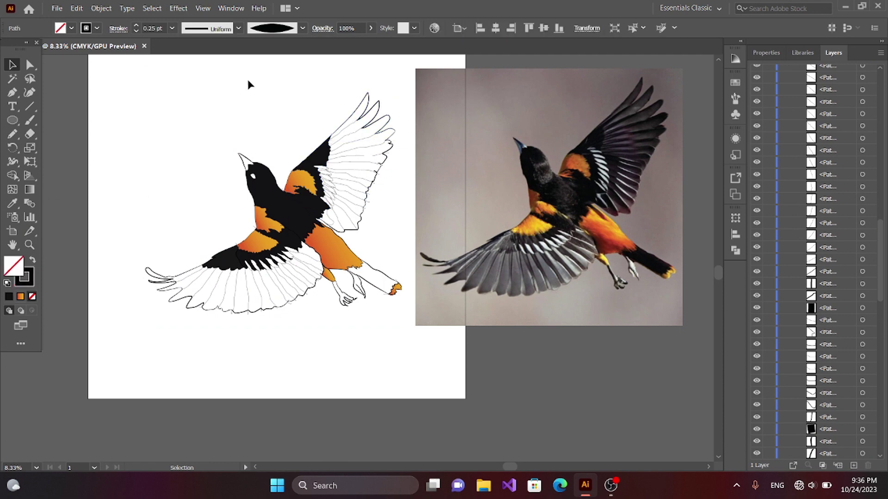
{"action": "left_click", "coordinate": [248, 79]}
{"action": "key", "text": "ctrl+a"}
Fill a row of lower-wing feathers and a column of upper-wing feathers with light grey #efefef
{"action": "key", "text": "shift+m"}
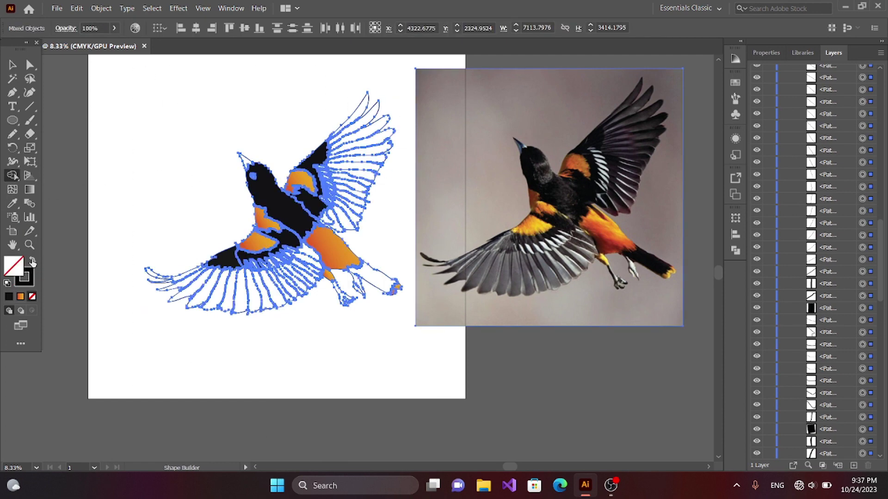
{"action": "double_click", "coordinate": [14, 266]}
{"action": "left_click", "coordinate": [277, 255]}
{"action": "scroll", "coordinate": [225, 346], "scroll_direction": "down", "scroll_amount": 5}
{"action": "scroll", "coordinate": [257, 215], "scroll_direction": "left", "scroll_amount": 5}
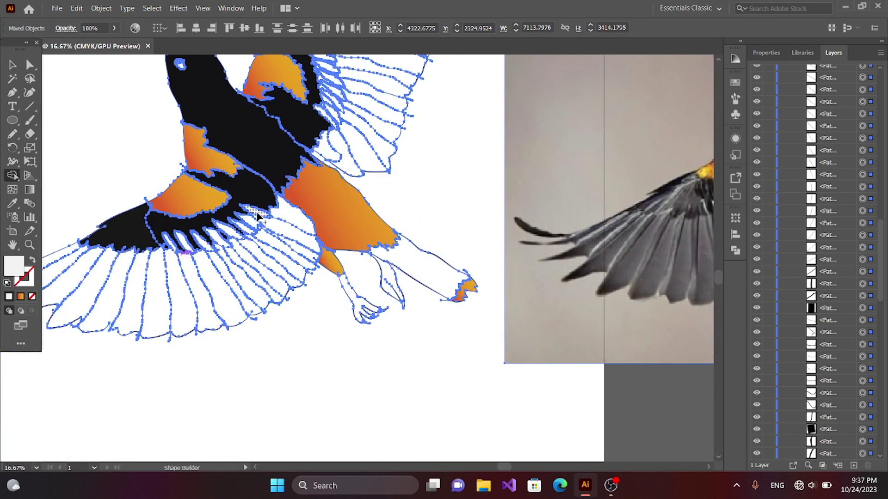
{"action": "left_click_drag", "start_coordinate": [250, 226], "coordinate": [229, 235]}
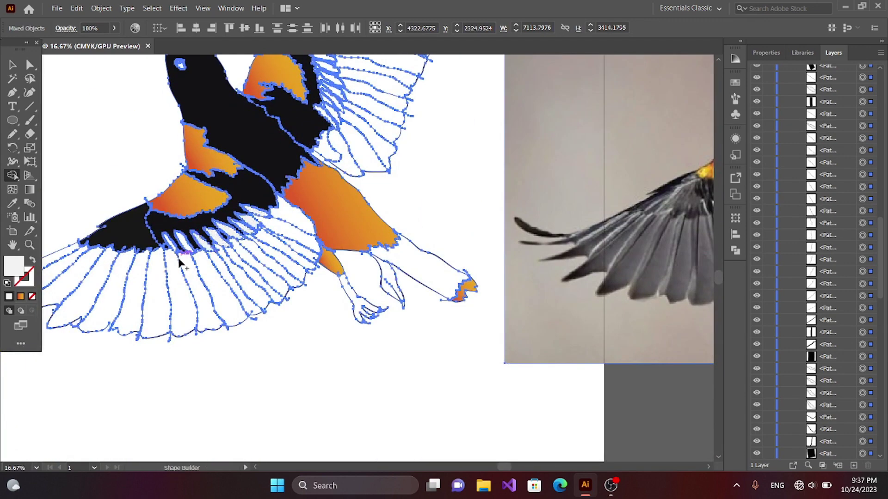
{"action": "scroll", "coordinate": [209, 286], "scroll_direction": "up", "scroll_amount": 6}
{"action": "scroll", "coordinate": [263, 240], "scroll_direction": "right", "scroll_amount": 2}
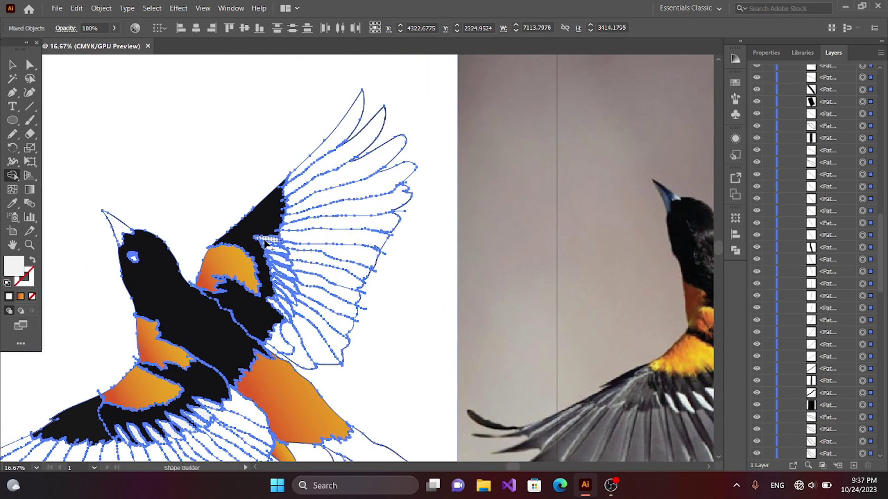
{"action": "scroll", "coordinate": [265, 242], "scroll_direction": "up", "scroll_amount": 2}
{"action": "scroll", "coordinate": [561, 271], "scroll_direction": "left", "scroll_amount": 1}
{"action": "left_click_drag", "start_coordinate": [367, 155], "coordinate": [435, 303]}
{"action": "scroll", "coordinate": [408, 300], "scroll_direction": "down", "scroll_amount": 3}
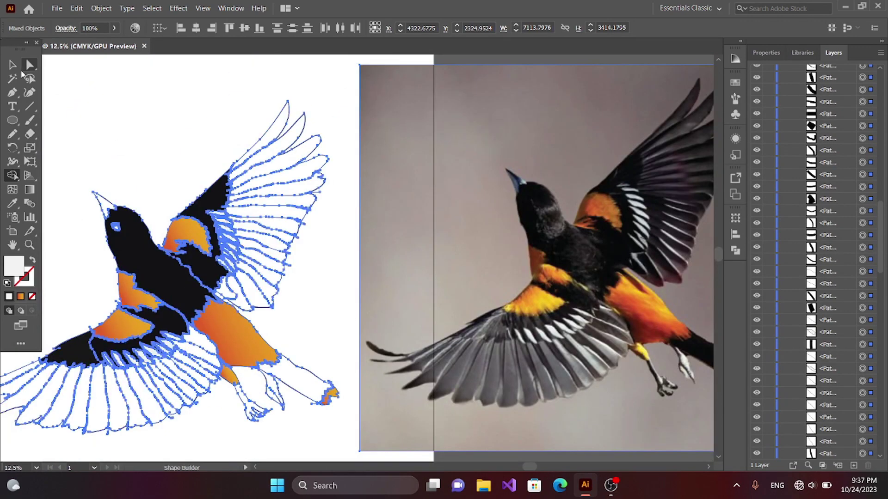
Reselect all the bird artwork in Shape Builder for further fills
{"action": "key", "text": "v"}
{"action": "left_click", "coordinate": [109, 129]}
{"action": "scroll", "coordinate": [489, 330], "scroll_direction": "up", "scroll_amount": 3}
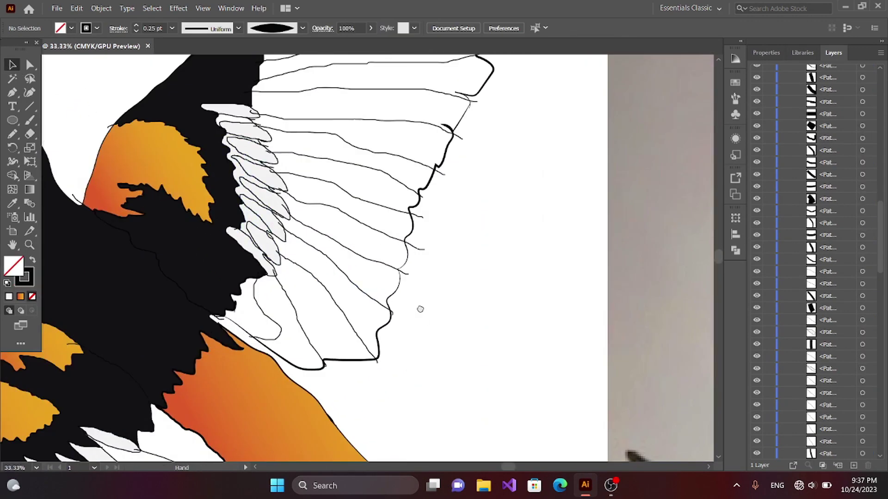
{"action": "scroll", "coordinate": [418, 307], "scroll_direction": "left", "scroll_amount": 2}
{"action": "scroll", "coordinate": [517, 276], "scroll_direction": "down", "scroll_amount": 3}
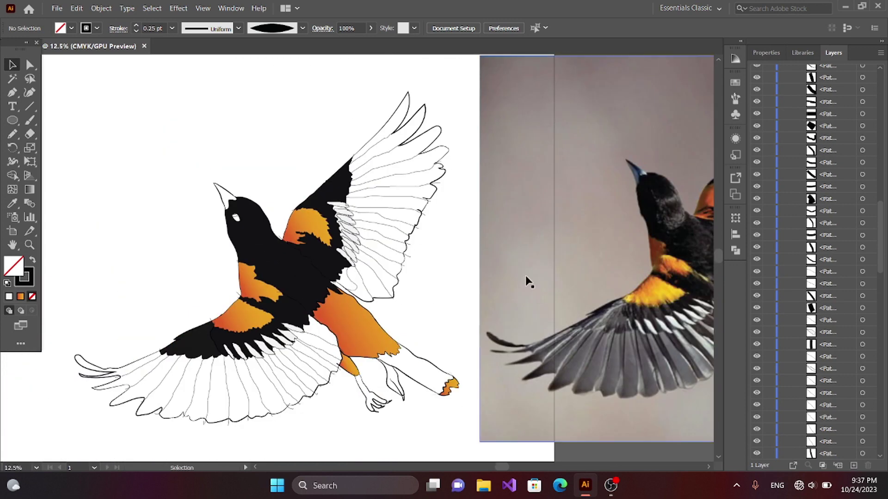
{"action": "scroll", "coordinate": [323, 252], "scroll_direction": "down", "scroll_amount": 1}
{"action": "key", "text": "ctrl+a"}
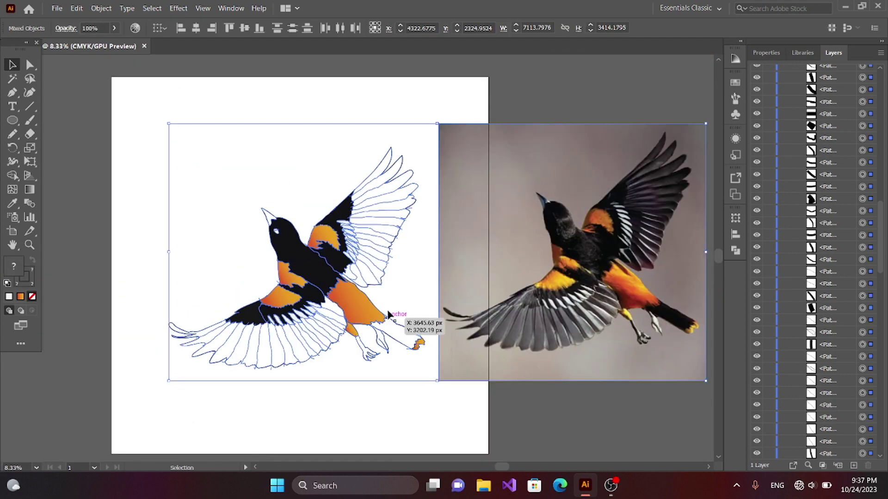
{"action": "left_click", "coordinate": [12, 175]}
Turn the top wing feather's gradient into a dark grey gradient sampled from the photo's wing
{"action": "key", "text": "a"}
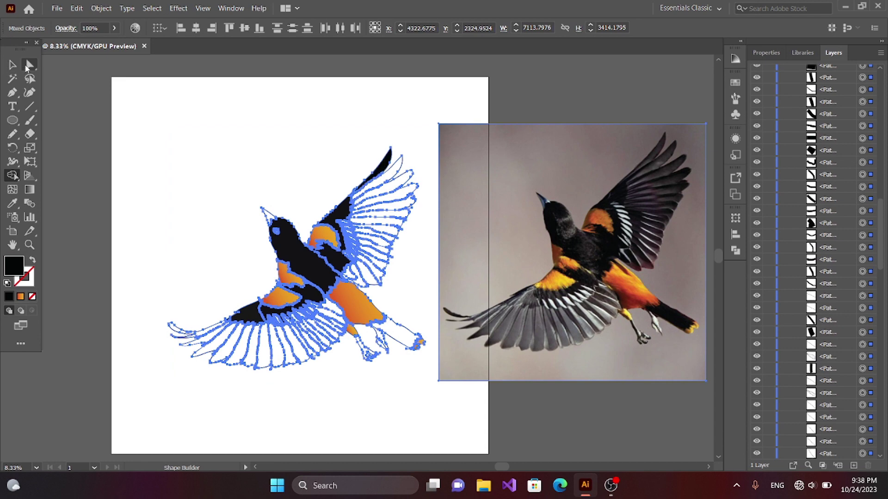
{"action": "left_click", "coordinate": [319, 139]}
{"action": "left_click", "coordinate": [375, 172]}
{"action": "left_click", "coordinate": [21, 297]}
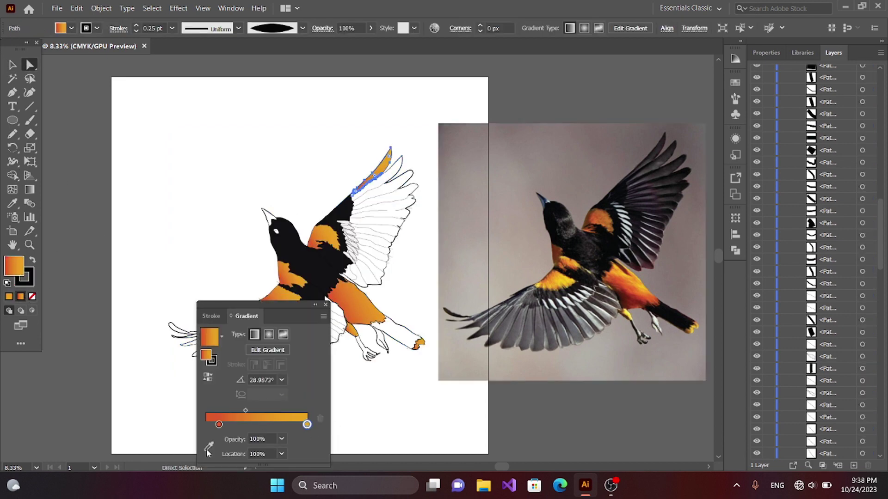
{"action": "key", "text": "g"}
{"action": "left_click", "coordinate": [208, 432]}
{"action": "left_click", "coordinate": [658, 143]}
{"action": "left_click_drag", "start_coordinate": [219, 411], "coordinate": [215, 411]}
{"action": "key", "text": "ctrl+z"}
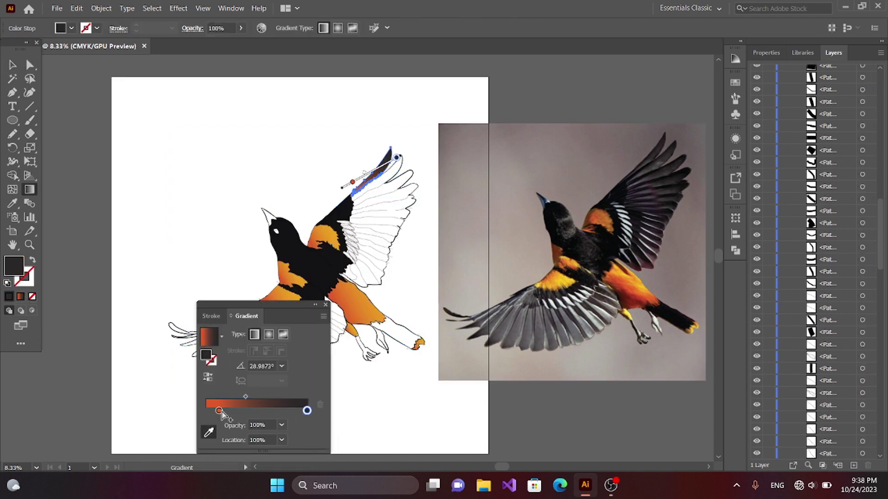
{"action": "left_click", "coordinate": [539, 325]}
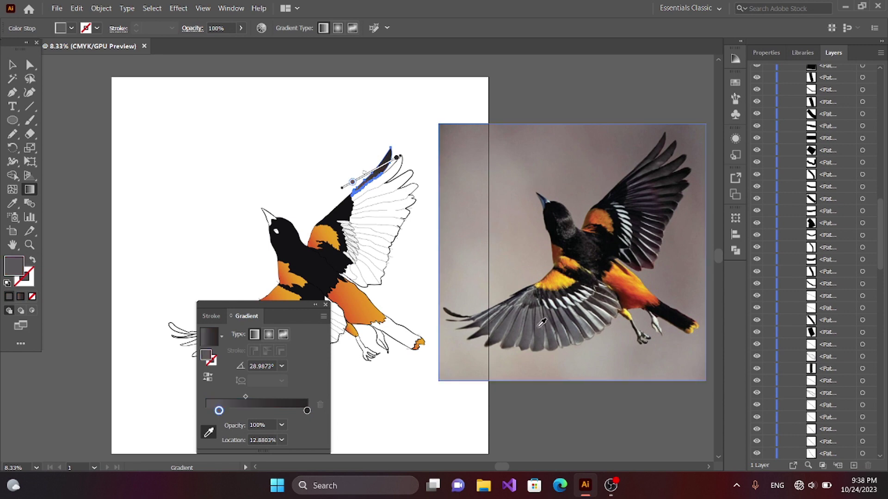
{"action": "left_click", "coordinate": [12, 64]}
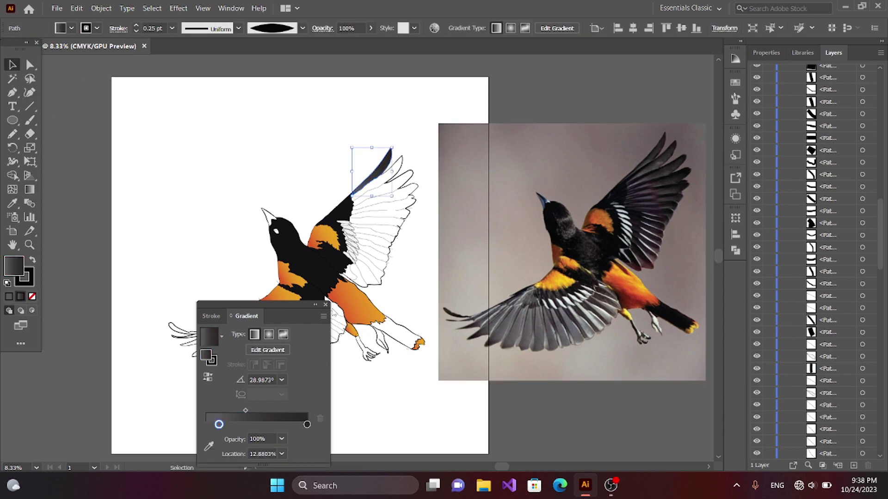
Fill the five upper-wing feathers with the grey gradient
{"action": "left_click", "coordinate": [166, 230]}
{"action": "left_click", "coordinate": [364, 178]}
{"action": "left_click_drag", "start_coordinate": [198, 113], "coordinate": [462, 389]}
{"action": "key", "text": "shift+m"}
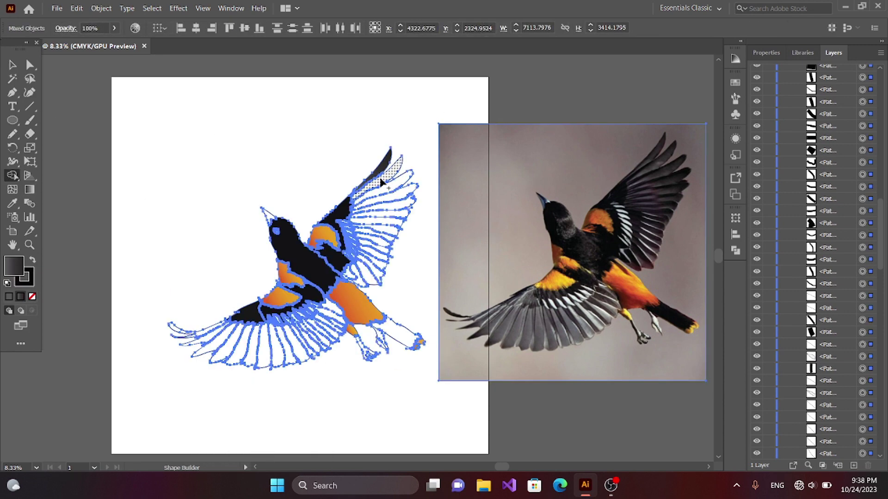
{"action": "left_click", "coordinate": [403, 203]}
{"action": "left_click", "coordinate": [394, 220]}
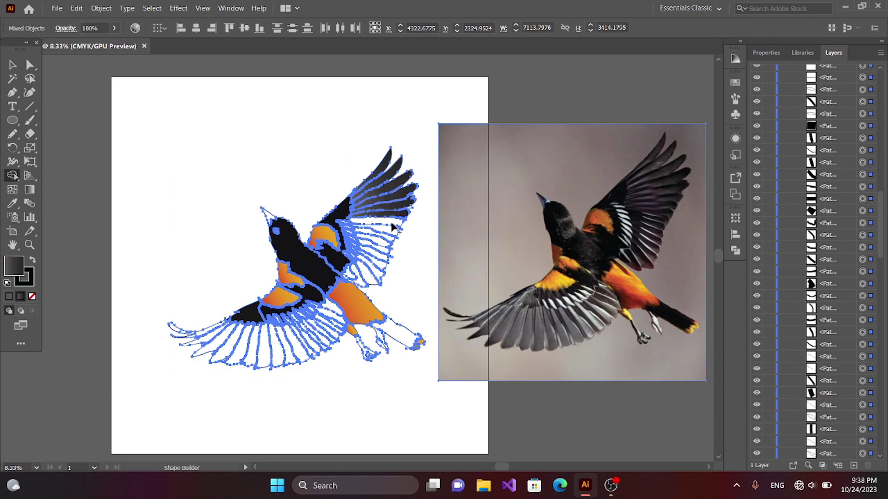
{"action": "left_click", "coordinate": [387, 235]}
{"action": "key", "text": "ctrl+equal"}
{"action": "key", "text": "ctrl+equal"}
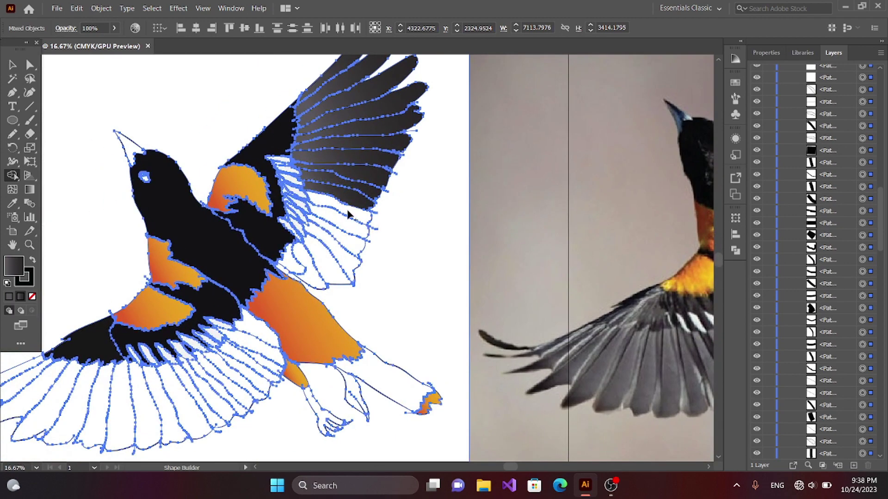
{"action": "left_click", "coordinate": [334, 254]}
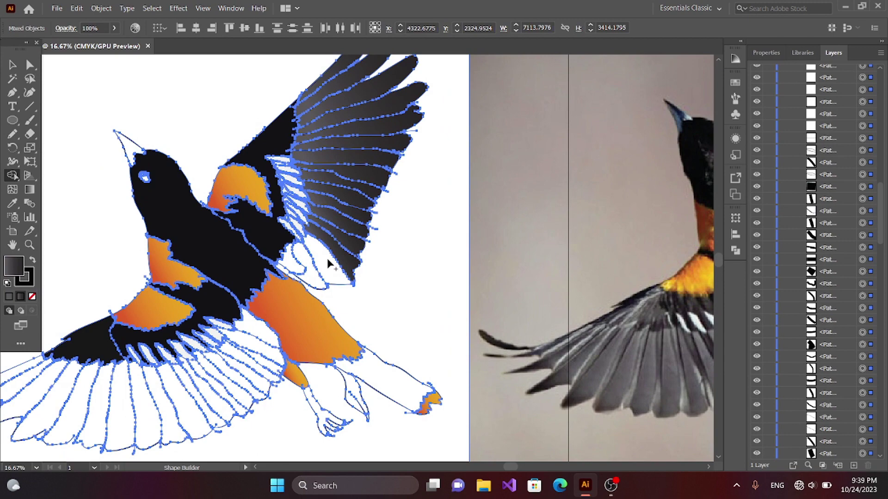
{"action": "left_click", "coordinate": [292, 260]}
Fill the eight lower-wing feathers with the grey gradient
{"action": "left_click_drag", "start_coordinate": [353, 261], "coordinate": [478, 187]}
{"action": "left_click", "coordinate": [92, 285]}
{"action": "left_click", "coordinate": [138, 301]}
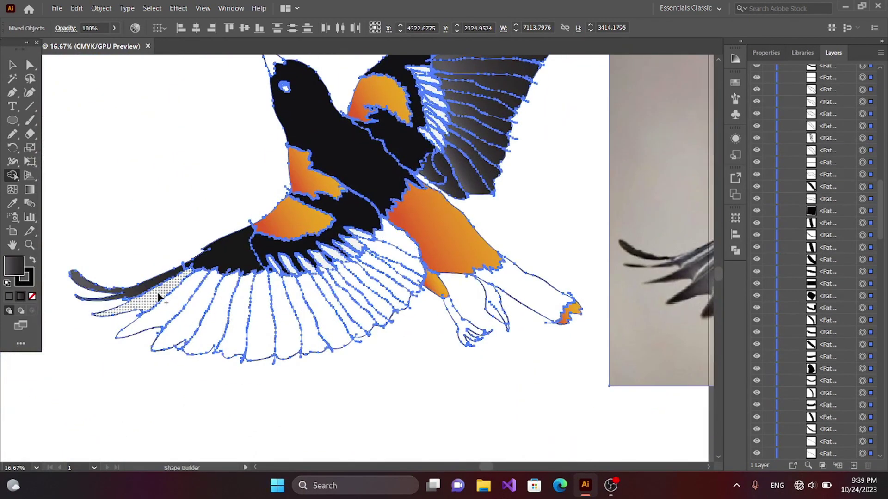
{"action": "left_click", "coordinate": [171, 323]}
{"action": "left_click", "coordinate": [197, 319]}
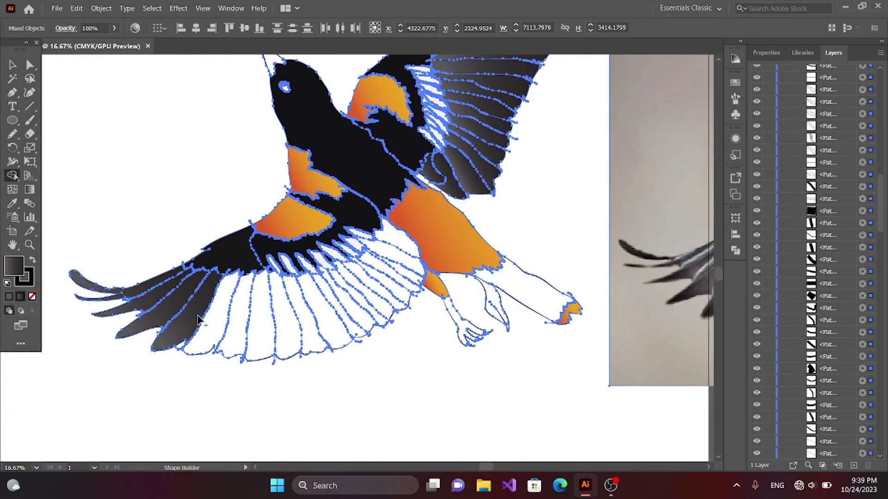
{"action": "left_click", "coordinate": [242, 331]}
{"action": "left_click", "coordinate": [262, 335]}
{"action": "left_click", "coordinate": [303, 339]}
{"action": "left_click", "coordinate": [340, 337]}
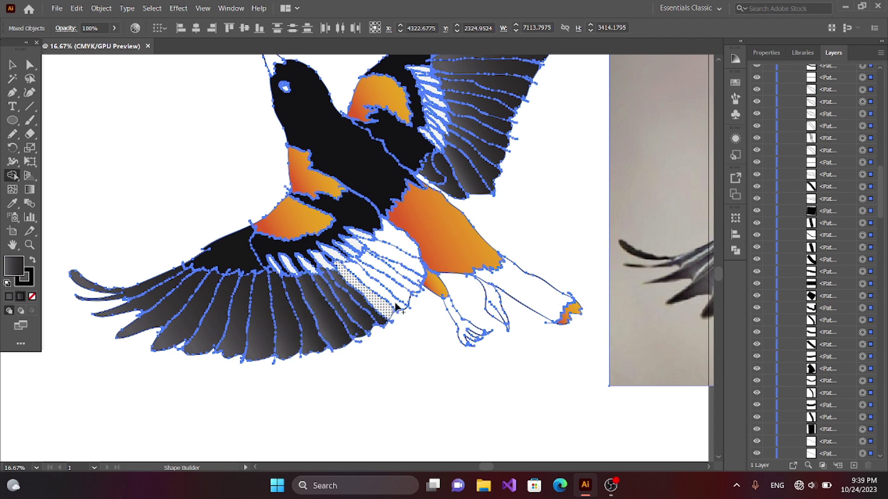
Deselect the wing paths and move the reference photo away from the drawing
{"action": "left_click", "coordinate": [407, 269]}
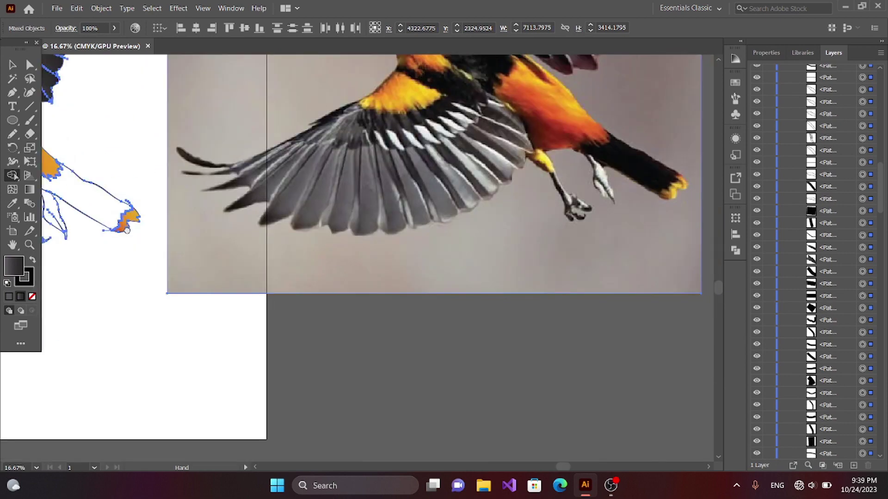
{"action": "mouse_move", "coordinate": [407, 269]}
{"action": "left_mouse_down"}
{"action": "mouse_move", "coordinate": [321, 262]}
{"action": "mouse_move", "coordinate": [375, 316]}
{"action": "left_mouse_up"}
{"action": "key", "text": "v"}
{"action": "key", "text": "ctrl+shift+a"}
{"action": "scroll", "coordinate": [375, 323], "scroll_direction": "down", "scroll_amount": 3}
{"action": "mouse_move", "coordinate": [520, 278]}
{"action": "left_mouse_down"}
{"action": "mouse_move", "coordinate": [375, 340]}
{"action": "mouse_move", "coordinate": [499, 206]}
{"action": "left_mouse_up"}
Select the belly, leg and tail paths and use Shape Builder to fill the tail black
{"action": "key", "text": "a"}
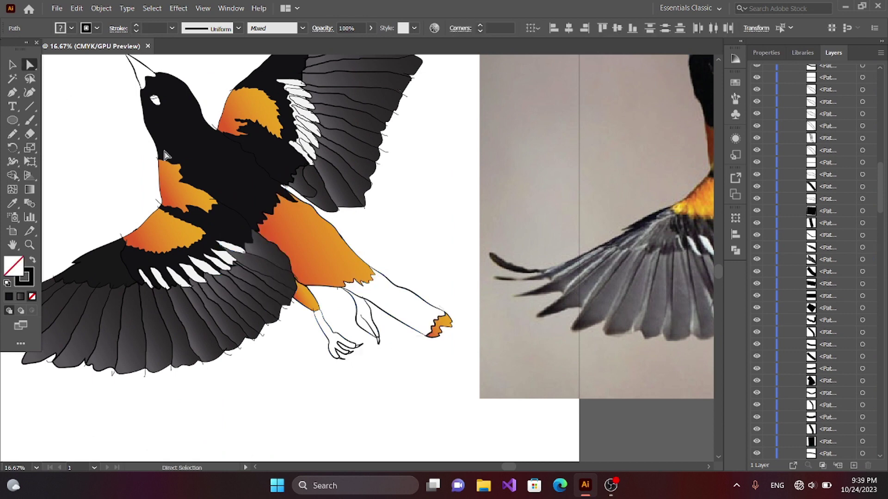
{"action": "left_click", "coordinate": [165, 155]}
{"action": "left_click_drag", "start_coordinate": [252, 187], "coordinate": [396, 320]}
{"action": "key", "text": "shift+m"}
{"action": "left_click", "coordinate": [403, 305]}
{"action": "key", "text": "v"}
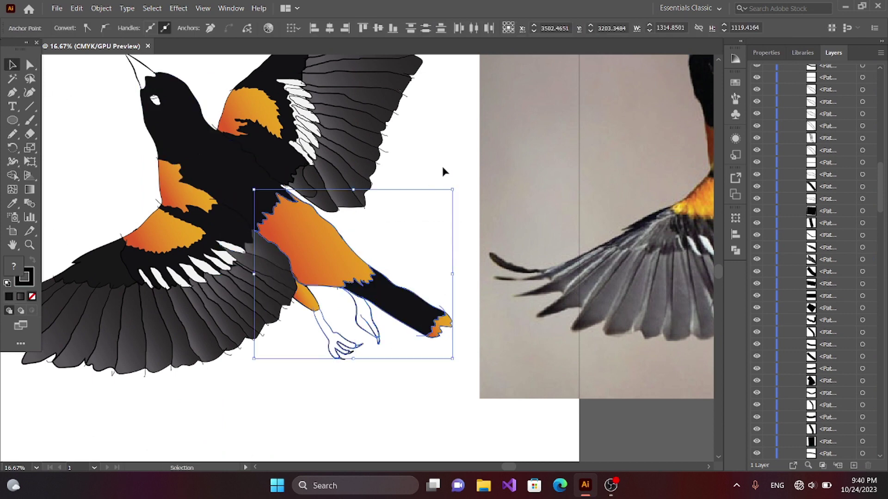
{"action": "left_click", "coordinate": [443, 168]}
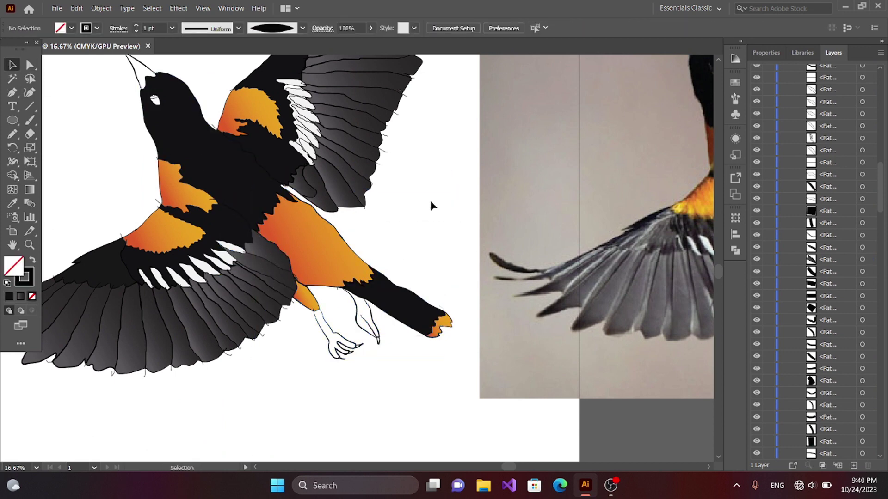
{"action": "left_click_drag", "start_coordinate": [430, 205], "coordinate": [489, 293]}
Save the drawing as '4' in the oriole folder with default options
{"action": "left_click", "coordinate": [56, 8]}
{"action": "left_click", "coordinate": [61, 108]}
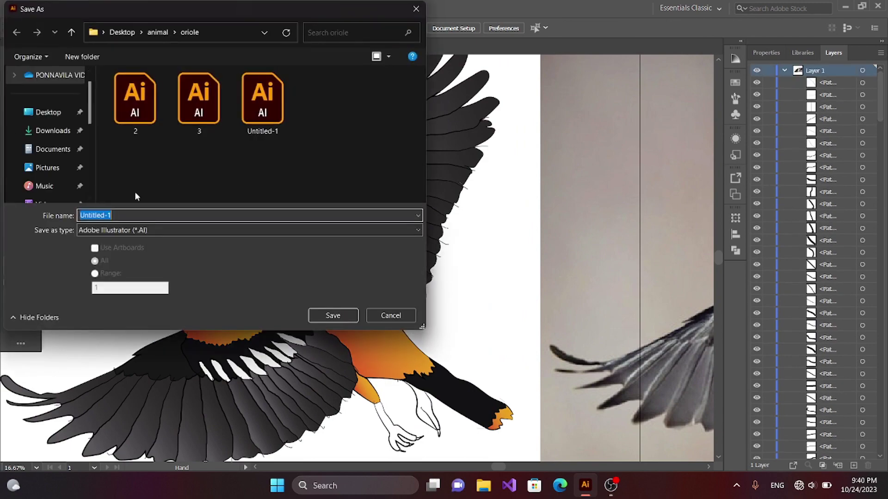
{"action": "type", "text": "4"}
{"action": "left_click", "coordinate": [333, 315]}
{"action": "key", "text": "Return"}
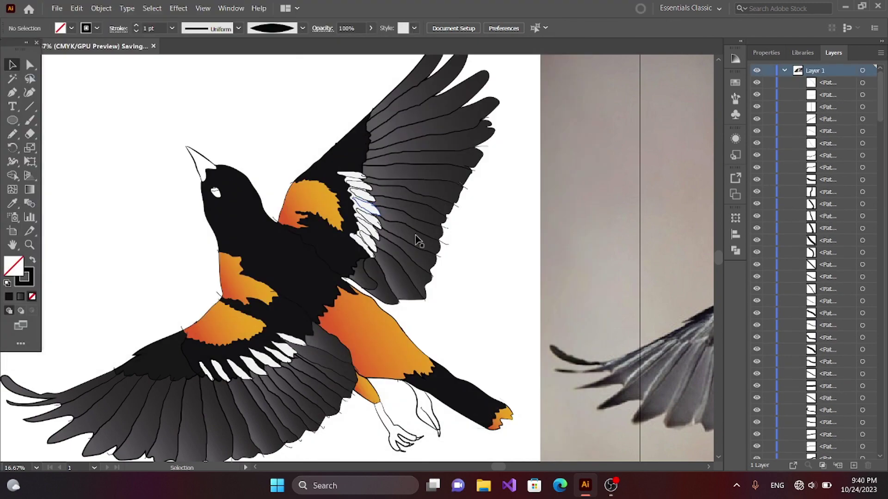
Switch to Outline mode and zoom in on the white wing-bar outlines
{"action": "key", "text": "ctrl+y"}
{"action": "key", "text": "ctrl+1"}
{"action": "mouse_move", "coordinate": [523, 301]}
{"action": "left_mouse_down"}
{"action": "mouse_move", "coordinate": [528, 236]}
{"action": "mouse_move", "coordinate": [530, 305]}
{"action": "left_mouse_up"}
{"action": "scroll", "coordinate": [483, 228], "scroll_direction": "up", "scroll_amount": 3}
{"action": "scroll", "coordinate": [481, 257], "scroll_direction": "up", "scroll_amount": 3}
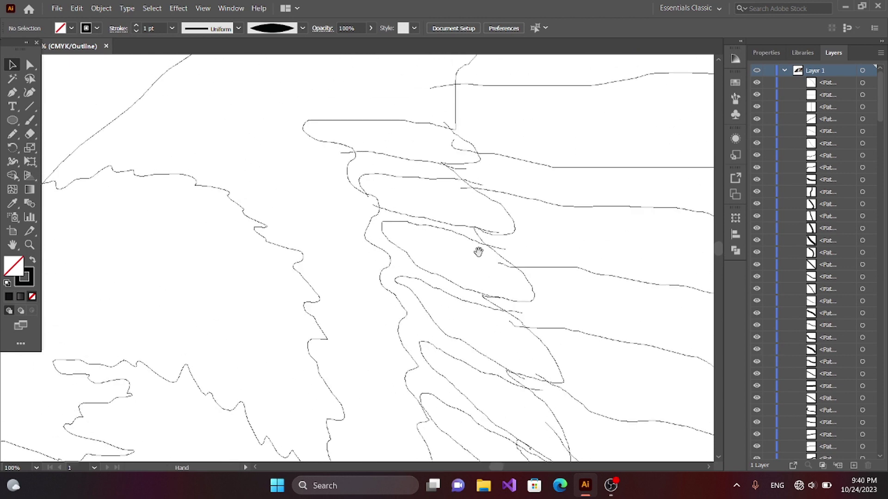
{"action": "key", "text": "ctrl+equal"}
{"action": "key", "text": "ctrl+equal"}
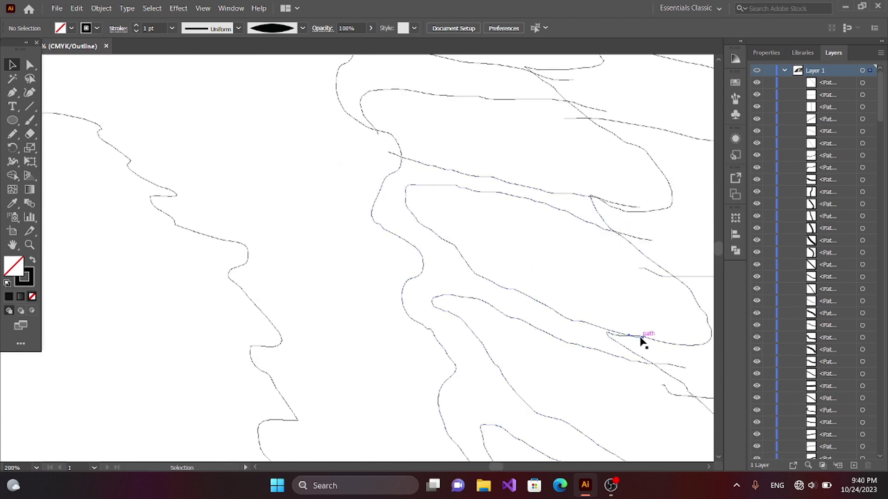
{"action": "left_click", "coordinate": [640, 341]}
{"action": "mouse_move", "coordinate": [450, 238]}
{"action": "left_mouse_down"}
{"action": "mouse_move", "coordinate": [393, 139]}
{"action": "mouse_move", "coordinate": [428, 277]}
{"action": "mouse_move", "coordinate": [540, 265]}
{"action": "left_mouse_up"}
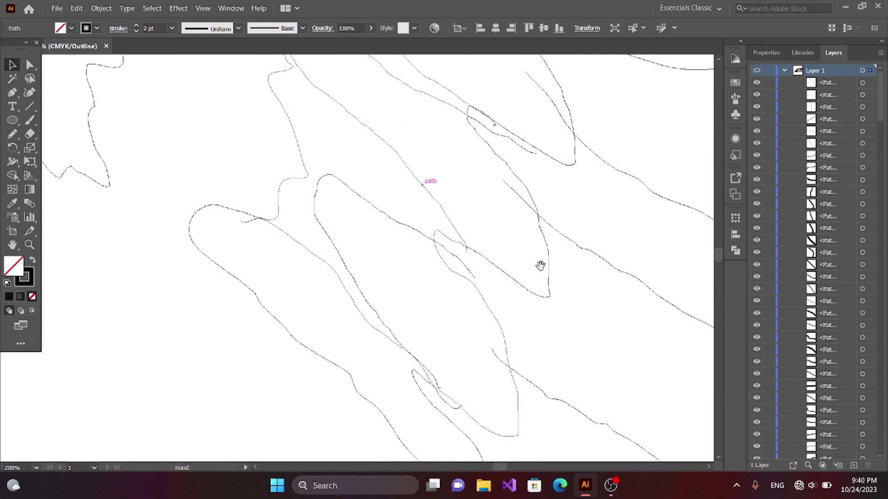
{"action": "key", "text": "ctrl+minus"}
{"action": "key", "text": "ctrl+minus"}
{"action": "key", "text": "ctrl+minus"}
Pull a wing-bar anchor point down so the bar meets the grey feathers
{"action": "left_click_drag", "start_coordinate": [142, 96], "coordinate": [486, 432]}
{"action": "key", "text": "shift+m"}
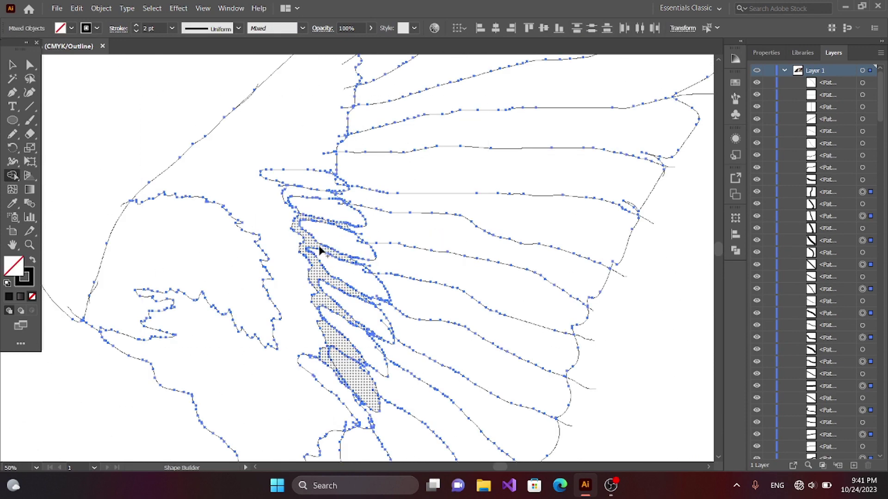
{"action": "key", "text": "a"}
{"action": "left_click", "coordinate": [139, 123]}
{"action": "key", "text": "ctrl+equal"}
{"action": "key", "text": "ctrl+equal"}
{"action": "key", "text": "ctrl+equal"}
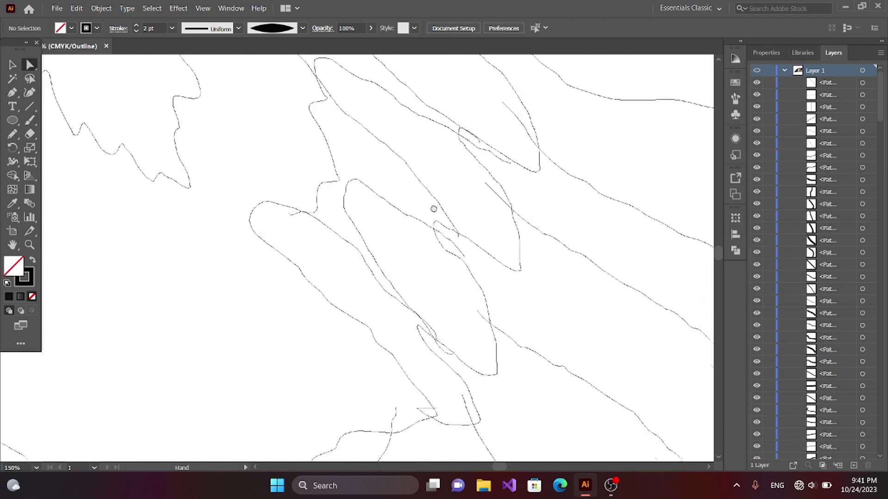
{"action": "left_click_drag", "start_coordinate": [429, 319], "coordinate": [446, 402]}
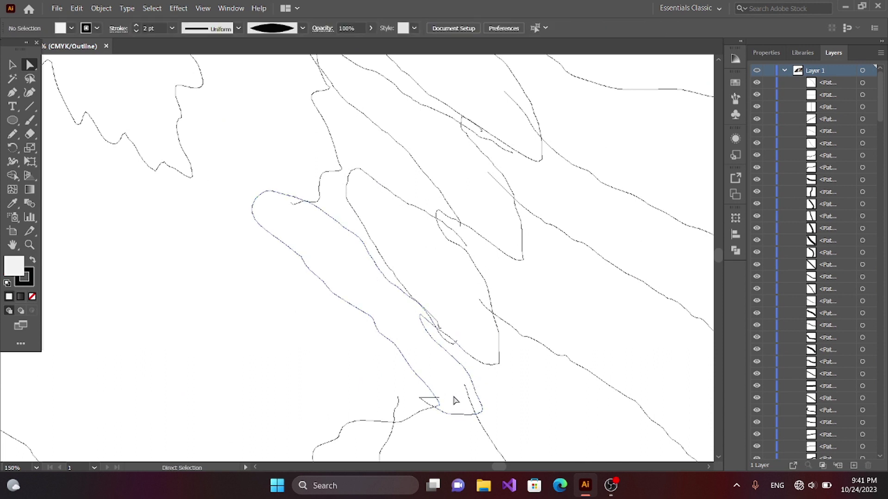
{"action": "left_click", "coordinate": [507, 410]}
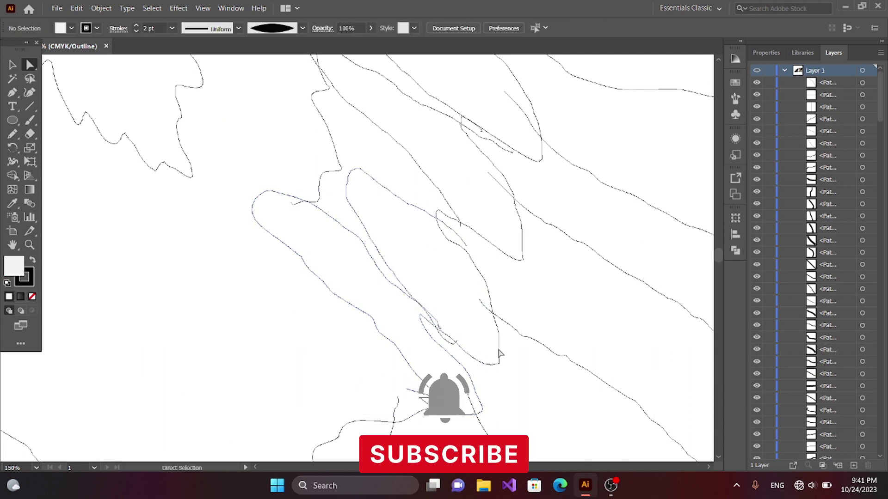
Move another wing-bar anchor point into place, then reselect the upper wing and body
{"action": "key", "text": "ctrl+minus"}
{"action": "key", "text": "ctrl+minus"}
{"action": "key", "text": "ctrl+minus"}
{"action": "left_click_drag", "start_coordinate": [611, 58], "coordinate": [208, 318]}
{"action": "key", "text": "shift+m"}
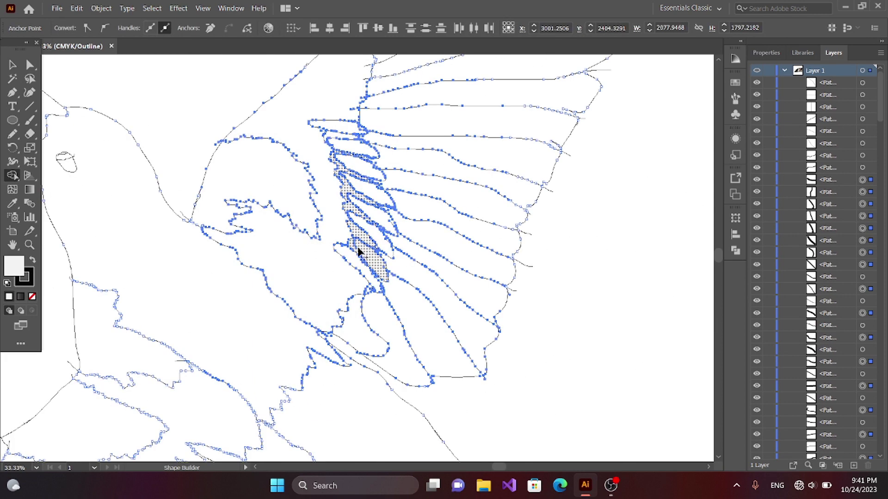
{"action": "left_click_drag", "start_coordinate": [358, 250], "coordinate": [359, 254]}
{"action": "key", "text": "ctrl+shift+a"}
{"action": "key", "text": "a"}
{"action": "key", "text": "ctrl+plus"}
{"action": "key", "text": "ctrl+plus"}
{"action": "key", "text": "ctrl+plus"}
{"action": "key", "text": "ctrl+plus"}
{"action": "key", "text": "ctrl+plus"}
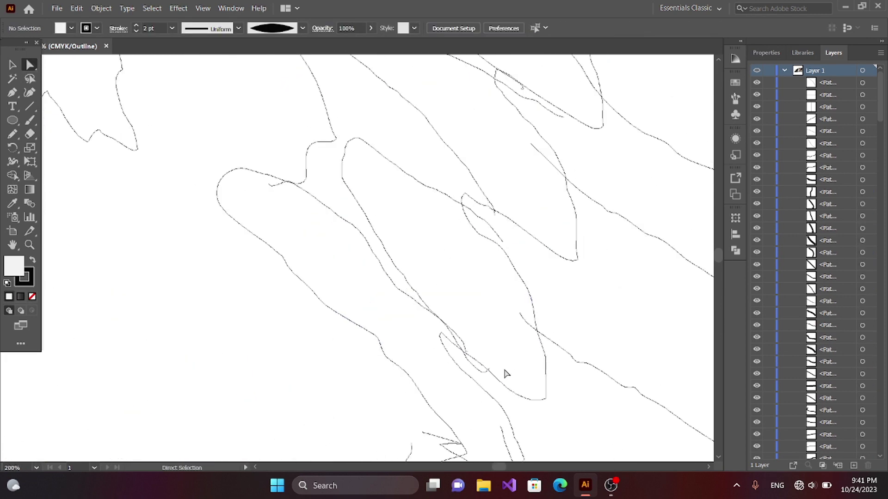
{"action": "left_click_drag", "start_coordinate": [469, 359], "coordinate": [469, 360]}
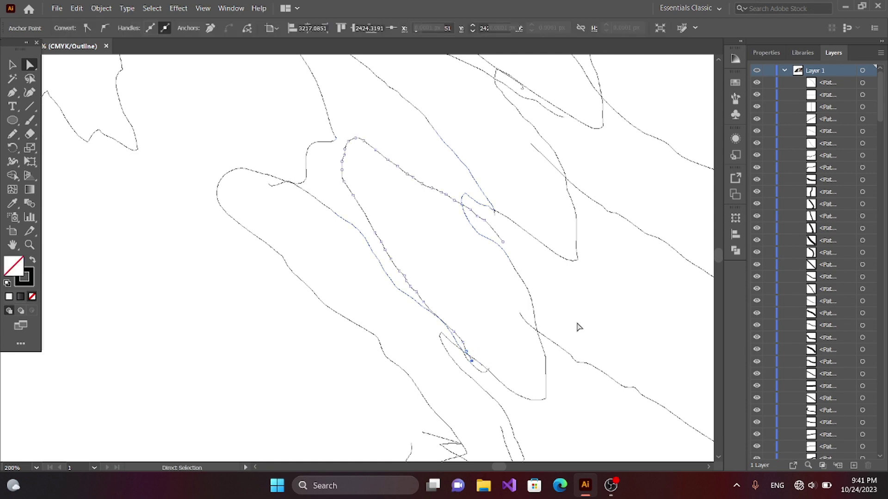
{"action": "left_click", "coordinate": [576, 327]}
{"action": "key", "text": "ctrl+minus"}
{"action": "key", "text": "ctrl+minus"}
{"action": "key", "text": "ctrl+minus"}
{"action": "key", "text": "ctrl+minus"}
{"action": "key", "text": "ctrl+minus"}
{"action": "key", "text": "ctrl+minus"}
{"action": "left_click_drag", "start_coordinate": [592, 352], "coordinate": [259, 121]}
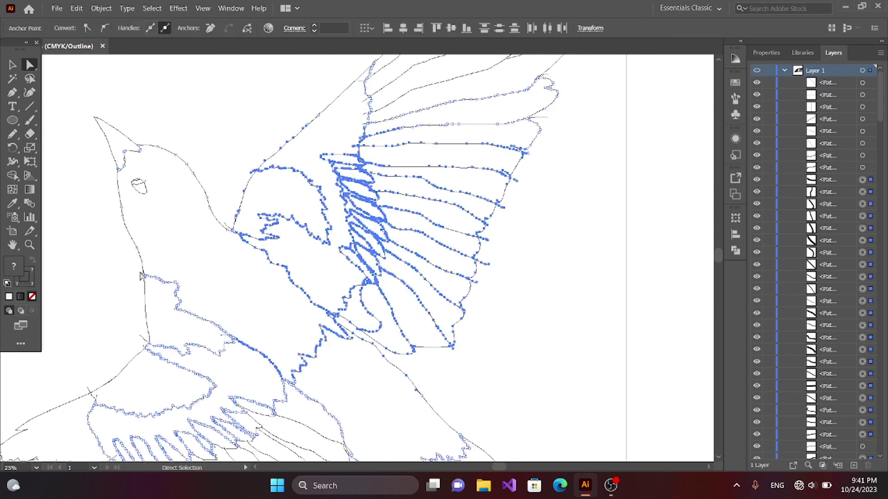
Return to Preview mode and bring the drawing and reference photo into view
{"action": "key", "text": "ctrl+y"}
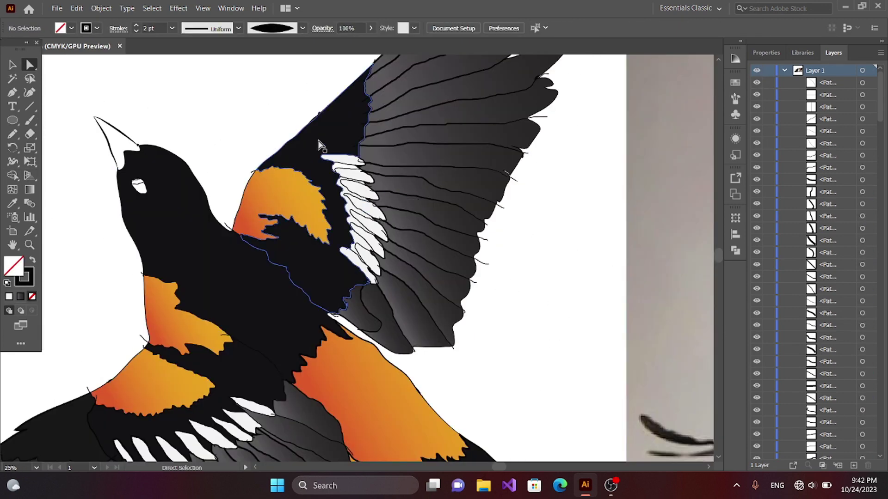
{"action": "key", "text": "ctrl+plus"}
{"action": "key", "text": "ctrl+plus"}
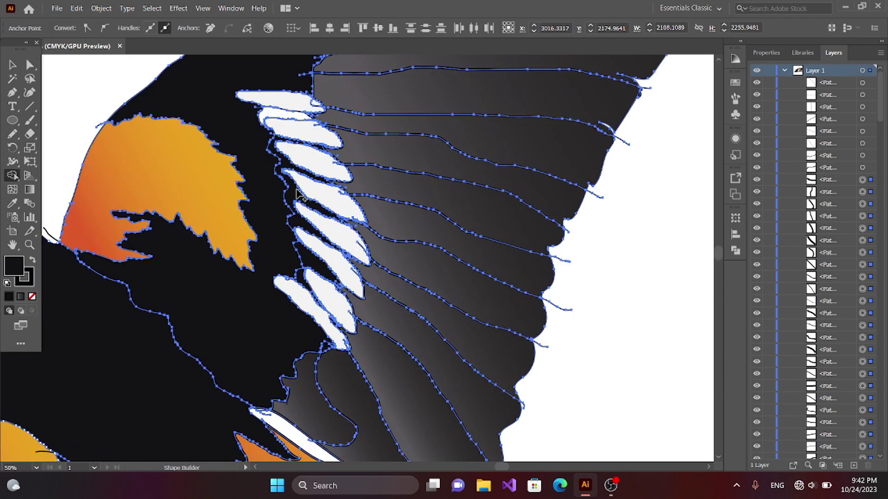
{"action": "left_click", "coordinate": [46, 79]}
{"action": "key", "text": "ctrl+minus"}
{"action": "key", "text": "ctrl+minus"}
{"action": "key", "text": "ctrl+minus"}
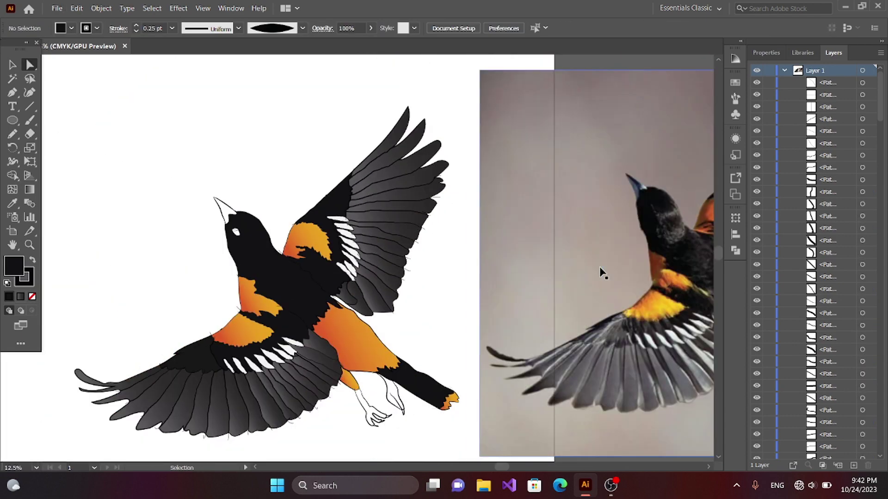
{"action": "mouse_move", "coordinate": [601, 271]}
{"action": "left_mouse_down"}
{"action": "mouse_move", "coordinate": [277, 366]}
{"action": "mouse_move", "coordinate": [476, 370]}
{"action": "mouse_move", "coordinate": [648, 437]}
{"action": "left_mouse_up"}
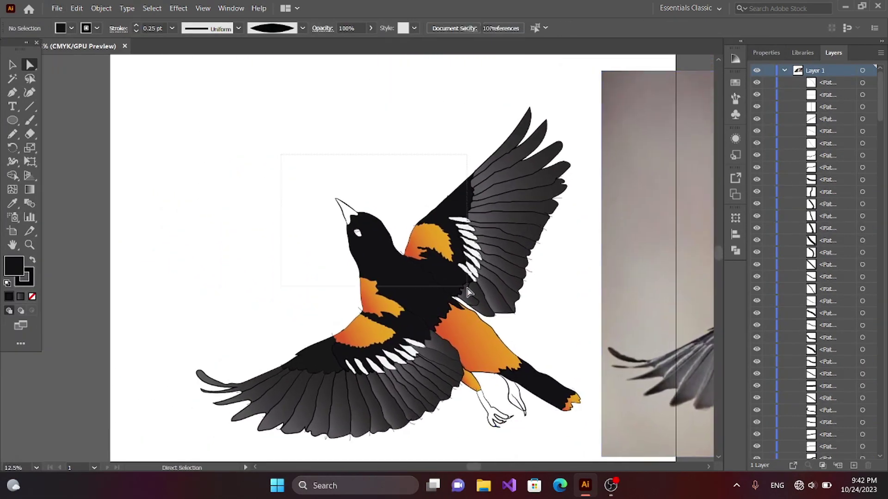
{"action": "key", "text": "ctrl+z"}
{"action": "left_click", "coordinate": [13, 176]}
{"action": "left_click", "coordinate": [346, 211]}
{"action": "key", "text": "v"}
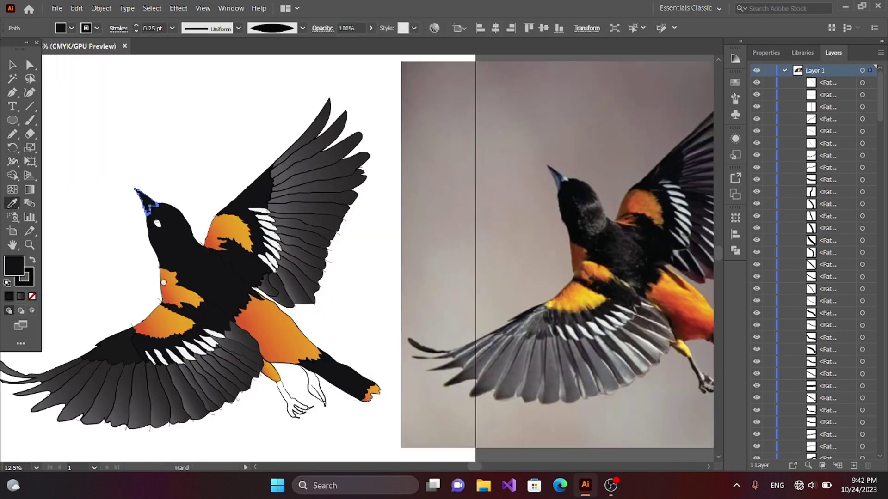
{"action": "mouse_move", "coordinate": [352, 113]}
{"action": "left_mouse_down"}
{"action": "mouse_move", "coordinate": [122, 101]}
{"action": "mouse_move", "coordinate": [311, 200]}
{"action": "left_mouse_up"}
Fill the selected wing regions with near-black 111111
{"action": "key", "text": "ctrl+z"}
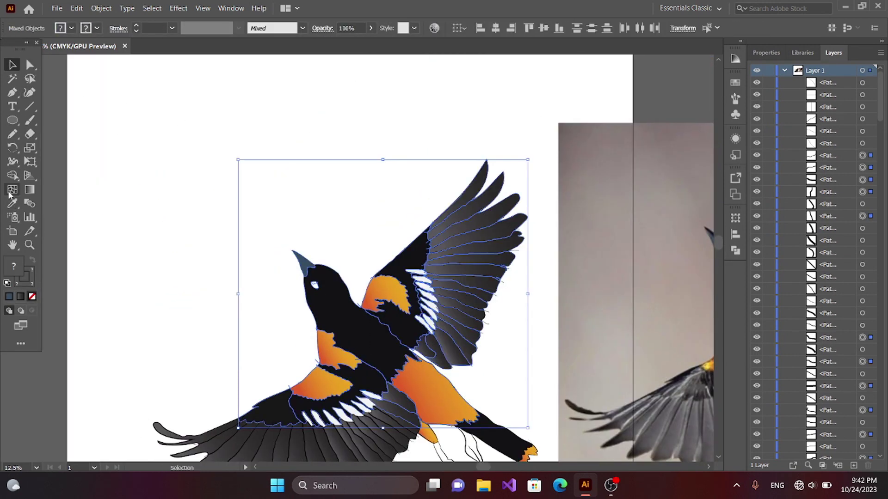
{"action": "key", "text": "shift+m"}
{"action": "double_click", "coordinate": [13, 266]}
{"action": "type", "text": "111111"}
{"action": "left_click", "coordinate": [305, 256]}
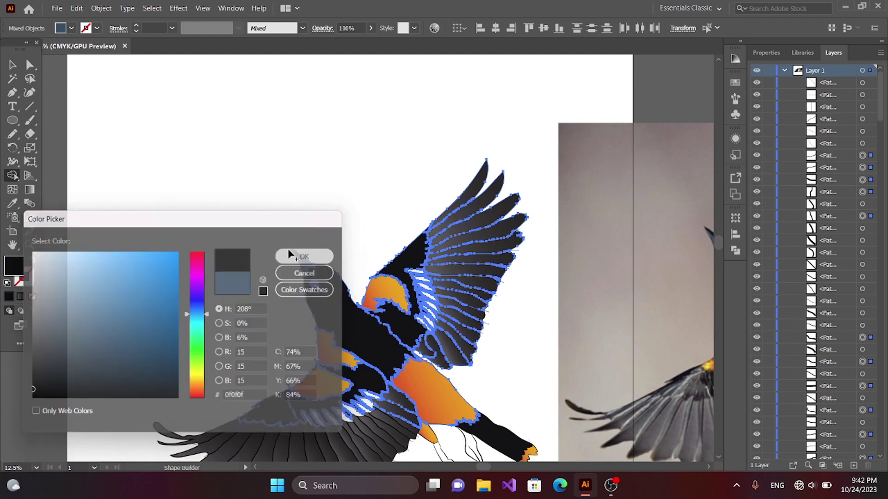
Fill the bird's eye white (ffffff)
{"action": "key", "text": "ctrl+equal"}
{"action": "key", "text": "ctrl+equal"}
{"action": "key", "text": "ctrl+equal"}
{"action": "double_click", "coordinate": [13, 266]}
{"action": "type", "text": "ffffff"}
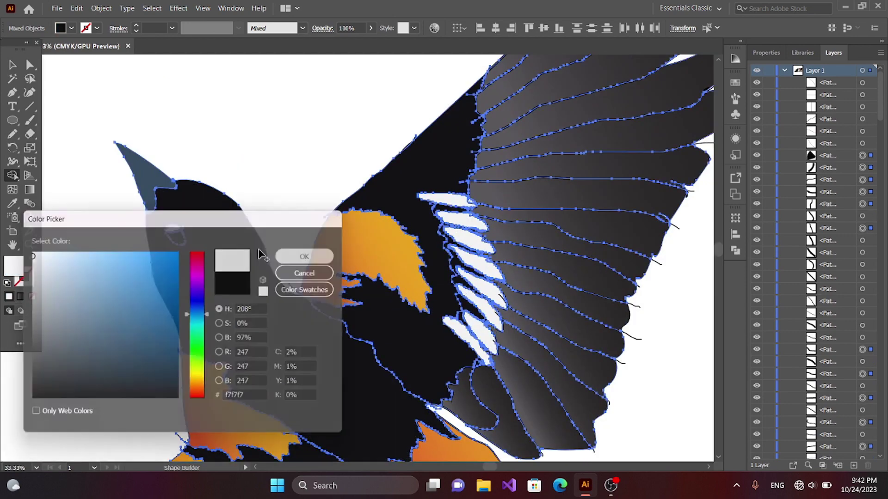
{"action": "key", "text": "Return"}
{"action": "left_click", "coordinate": [172, 229]}
{"action": "key", "text": "v"}
{"action": "left_click", "coordinate": [126, 91]}
Zoom out to show the whole bird beside the reference photo
{"action": "key", "text": "ctrl+minus"}
{"action": "key", "text": "ctrl+minus"}
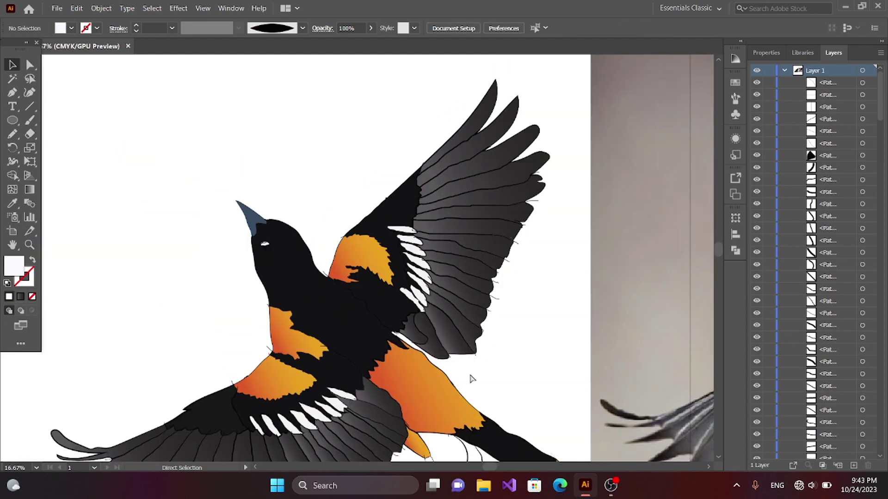
{"action": "key", "text": "ctrl+minus"}
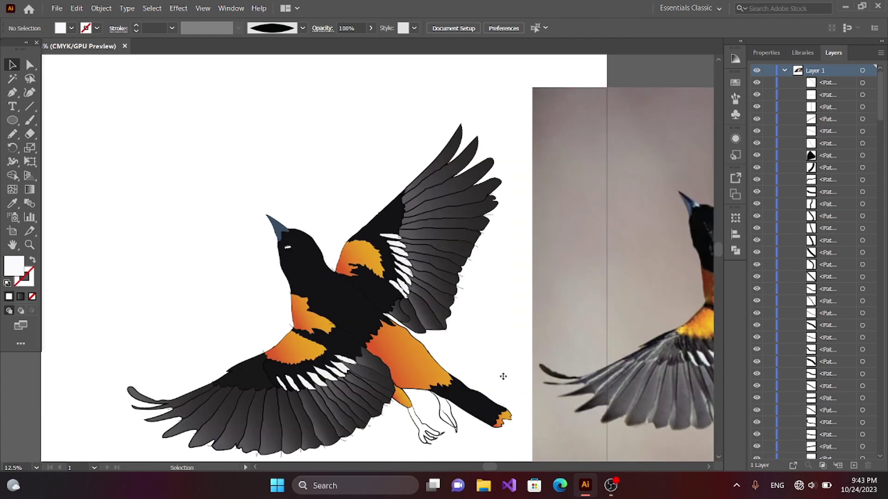
{"action": "scroll", "coordinate": [495, 378], "scroll_direction": "down", "scroll_amount": 5}
{"action": "scroll", "coordinate": [495, 378], "scroll_direction": "right", "scroll_amount": 5}
Fill the bird's legs grey with Shape Builder
{"action": "left_click_drag", "start_coordinate": [89, 198], "coordinate": [331, 342]}
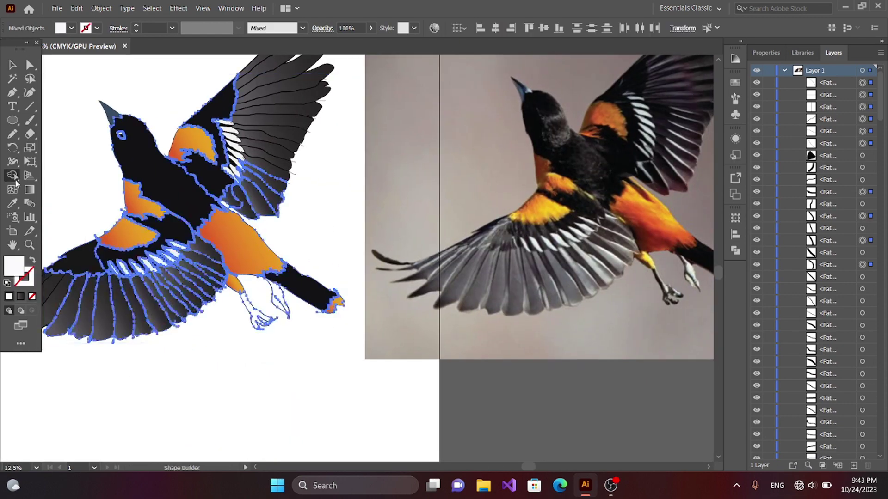
{"action": "key", "text": "shift+m"}
{"action": "double_click", "coordinate": [18, 267]}
{"action": "left_click", "coordinate": [300, 256]}
{"action": "key", "text": "ctrl+plus"}
{"action": "left_click_drag", "start_coordinate": [440, 402], "coordinate": [467, 369]}
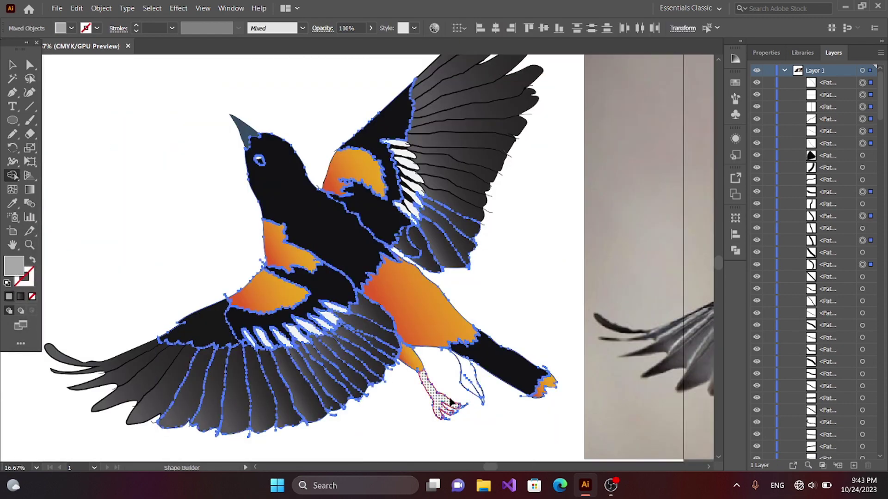
Sample grey from the reference photo's legs and apply it to the drawn legs
{"action": "key", "text": "i"}
{"action": "left_click_drag", "start_coordinate": [647, 277], "coordinate": [213, 277]}
{"action": "left_click", "coordinate": [367, 90]}
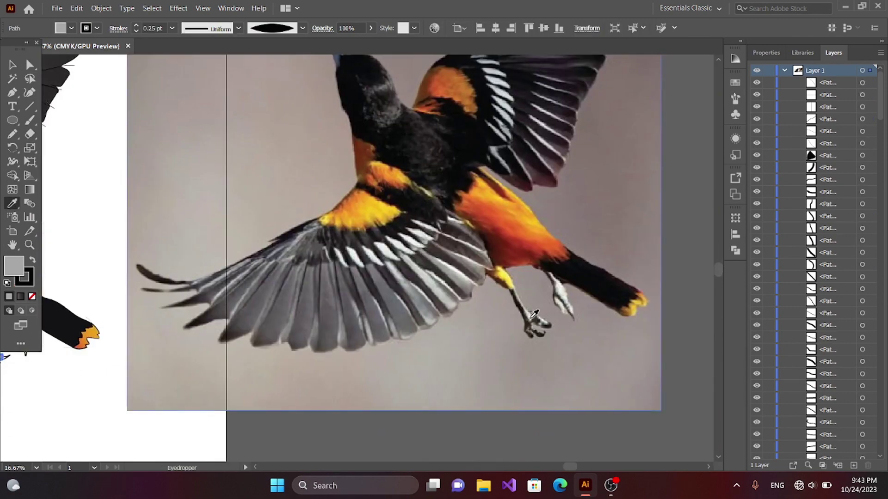
{"action": "mouse_move", "coordinate": [268, 341]}
{"action": "left_mouse_down"}
{"action": "mouse_move", "coordinate": [453, 341]}
{"action": "mouse_move", "coordinate": [348, 359]}
{"action": "left_mouse_up"}
{"action": "left_click", "coordinate": [645, 302]}
{"action": "left_click", "coordinate": [618, 317]}
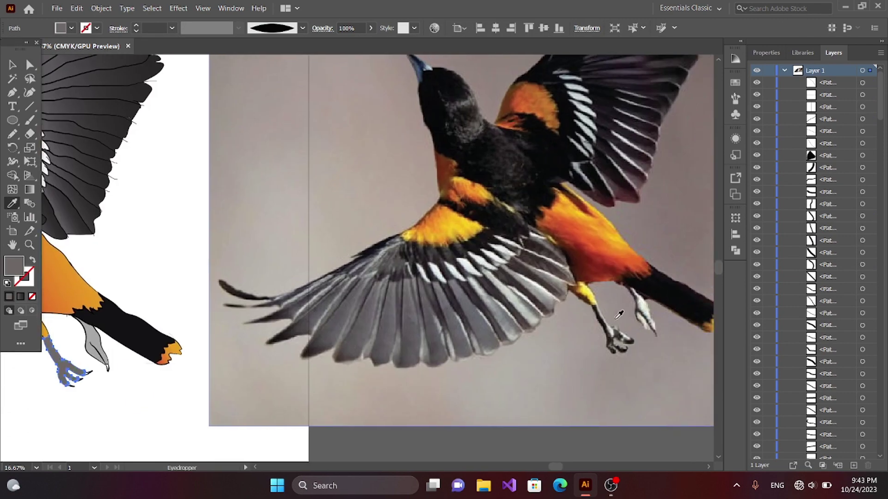
{"action": "left_click", "coordinate": [614, 338]}
{"action": "left_click_drag", "start_coordinate": [149, 334], "coordinate": [313, 323]}
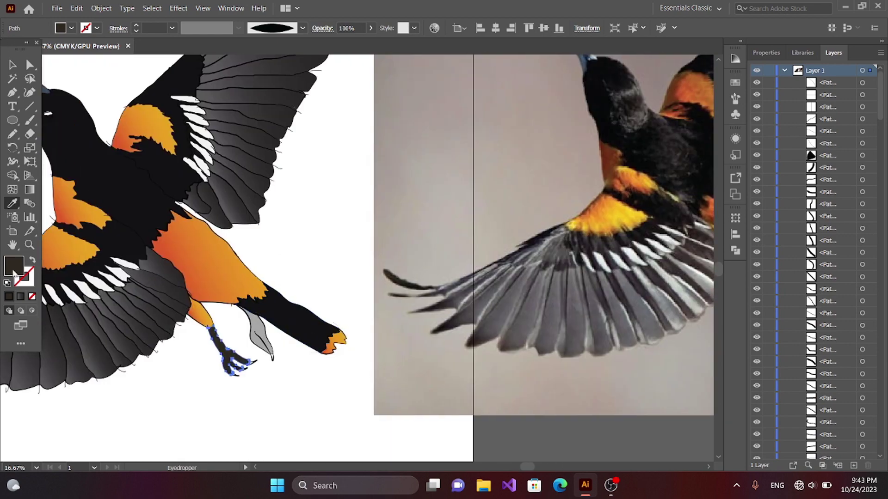
Try a darker colour on a leg path, then undo it back to grey
{"action": "double_click", "coordinate": [14, 266]}
{"action": "left_click", "coordinate": [290, 252]}
{"action": "key", "text": "a"}
{"action": "left_click", "coordinate": [323, 229]}
{"action": "left_click", "coordinate": [231, 372]}
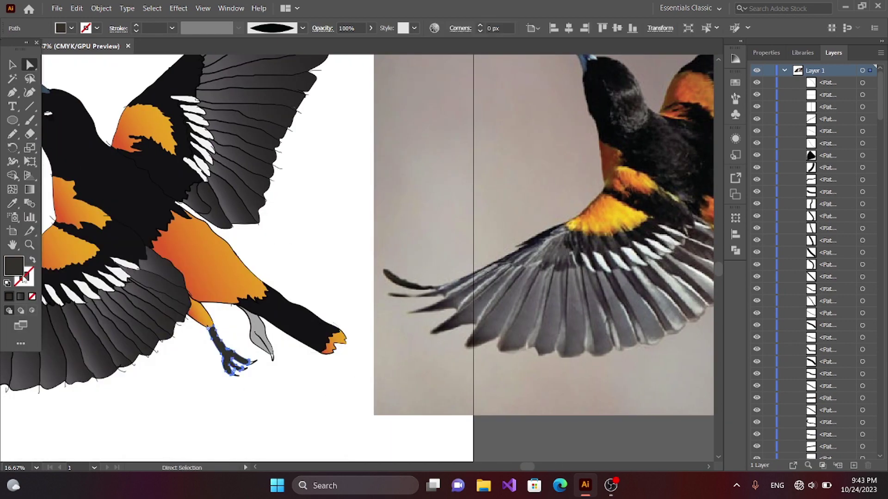
{"action": "key", "text": "ctrl+z"}
Fill the claw tips black with Shape Builder
{"action": "left_click_drag", "start_coordinate": [367, 257], "coordinate": [287, 368]}
{"action": "left_click", "coordinate": [13, 175]}
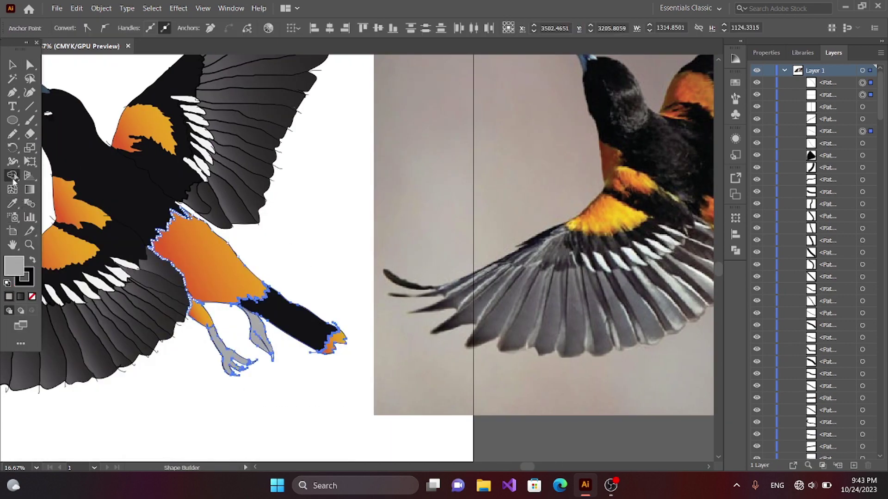
{"action": "double_click", "coordinate": [11, 267]}
{"action": "left_click", "coordinate": [278, 257]}
Select the entire bird and set its stroke to None to remove outlines
{"action": "scroll", "coordinate": [296, 363], "scroll_direction": "up", "scroll_amount": 3}
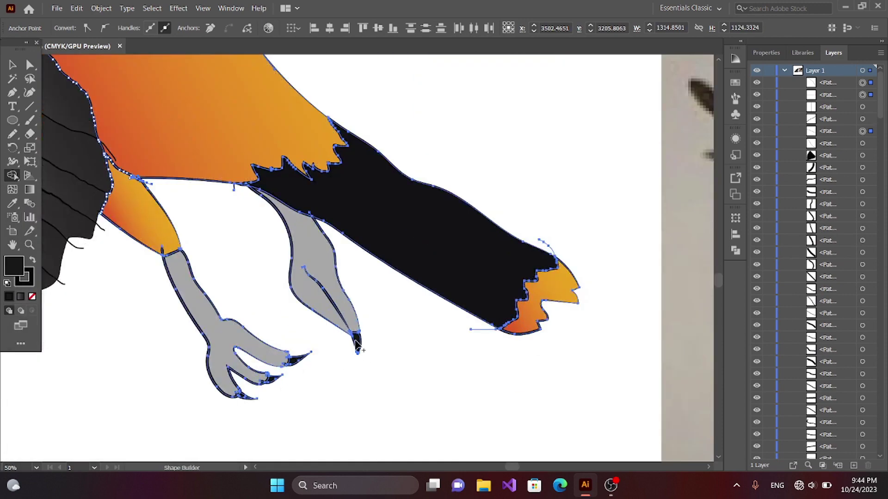
{"action": "key", "text": "v"}
{"action": "scroll", "coordinate": [153, 174], "scroll_direction": "down", "scroll_amount": 5}
{"action": "left_click", "coordinate": [404, 234]}
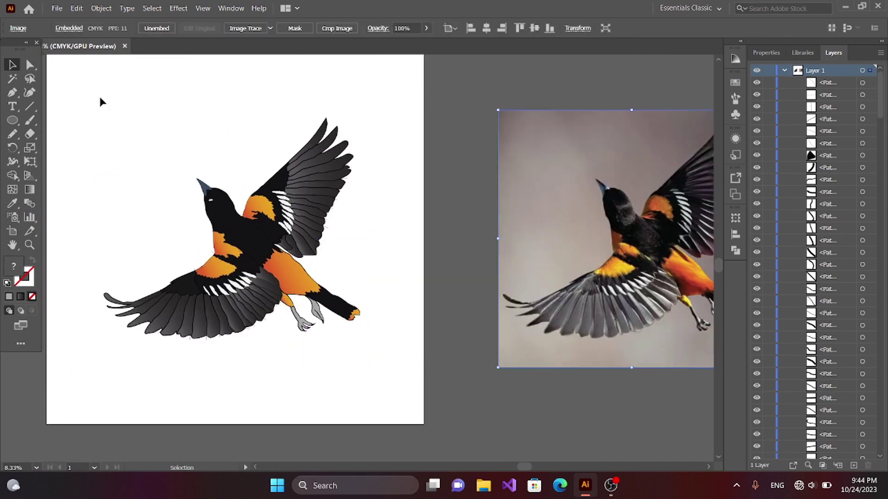
{"action": "left_click_drag", "start_coordinate": [102, 101], "coordinate": [365, 347]}
{"action": "key", "text": "/"}
{"action": "left_click", "coordinate": [197, 83]}
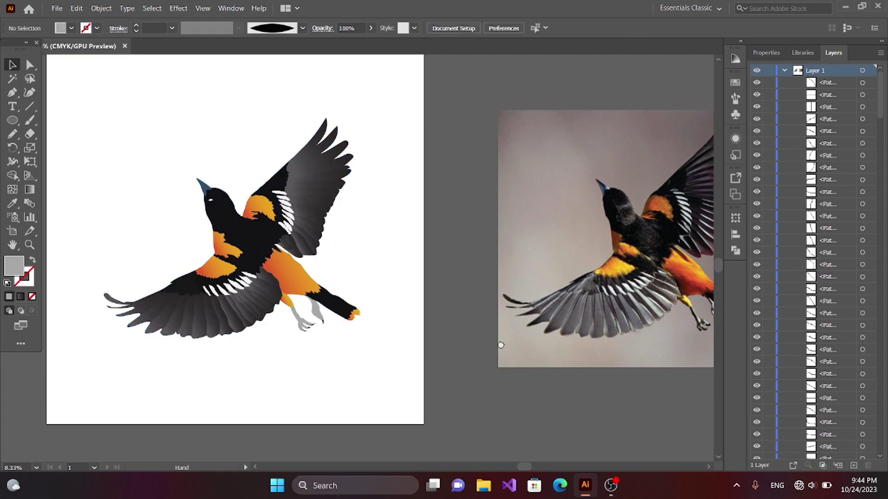
Zoom in on the right leg and move the claw's top anchor along it
{"action": "scroll", "coordinate": [435, 280], "scroll_direction": "down", "scroll_amount": 2}
{"action": "scroll", "coordinate": [435, 281], "scroll_direction": "right", "scroll_amount": 2}
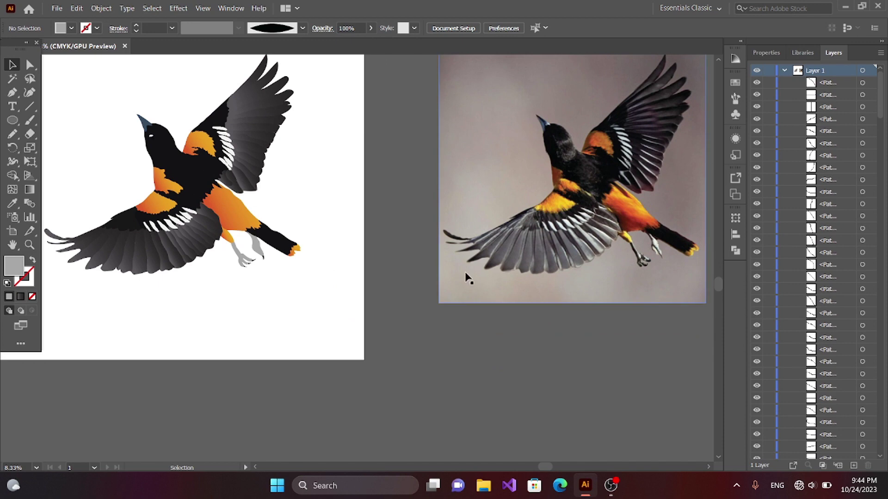
{"action": "scroll", "coordinate": [262, 224], "scroll_direction": "up", "scroll_amount": 3, "text": "alt"}
{"action": "key", "text": "a"}
{"action": "left_click", "coordinate": [236, 294]}
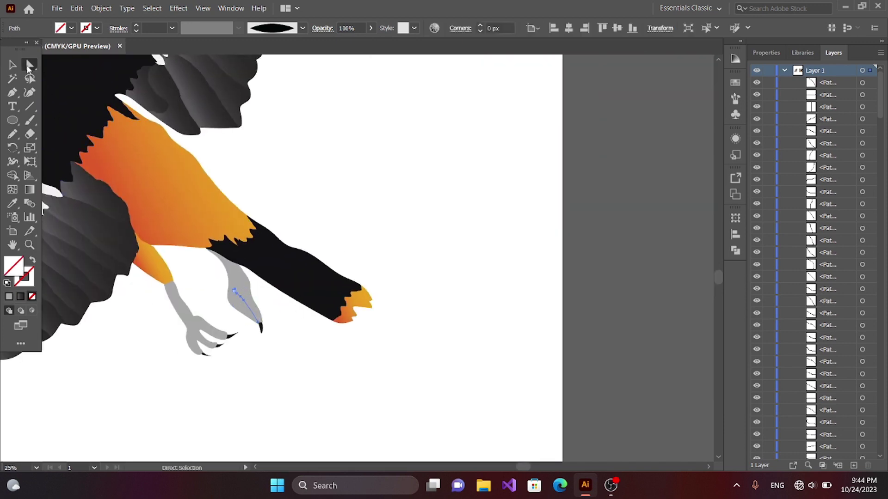
{"action": "scroll", "coordinate": [179, 328], "scroll_direction": "up", "scroll_amount": 3, "text": "alt"}
{"action": "left_click_drag", "start_coordinate": [324, 228], "coordinate": [326, 216]}
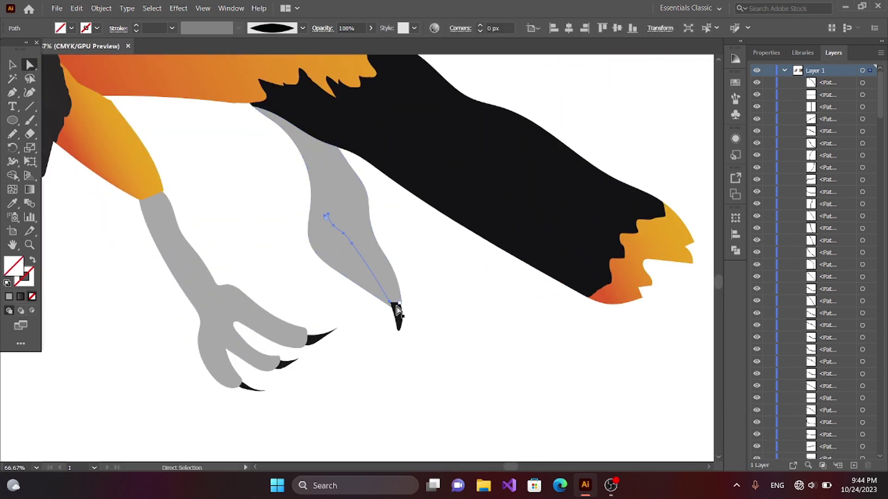
Draw a Pencil line across the right leg and fill the new region beside it
{"action": "left_click", "coordinate": [12, 135]}
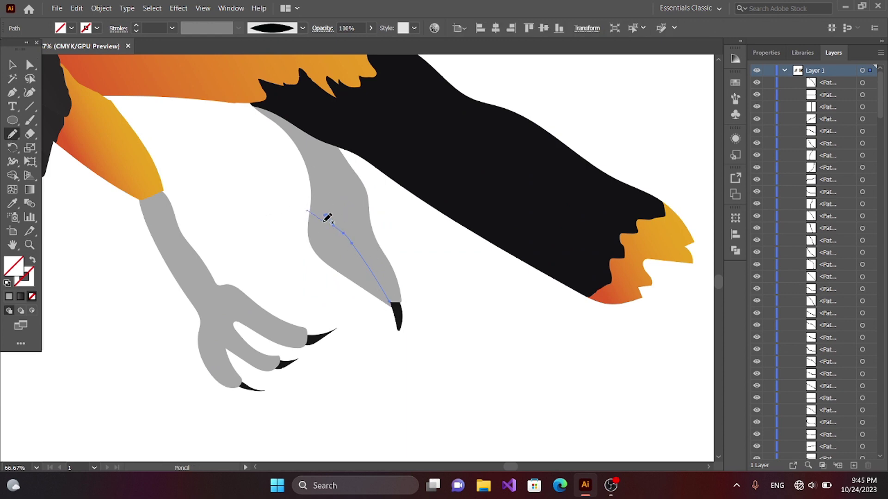
{"action": "key", "text": "v"}
{"action": "left_click_drag", "start_coordinate": [257, 178], "coordinate": [476, 348]}
{"action": "key", "text": "shift+m"}
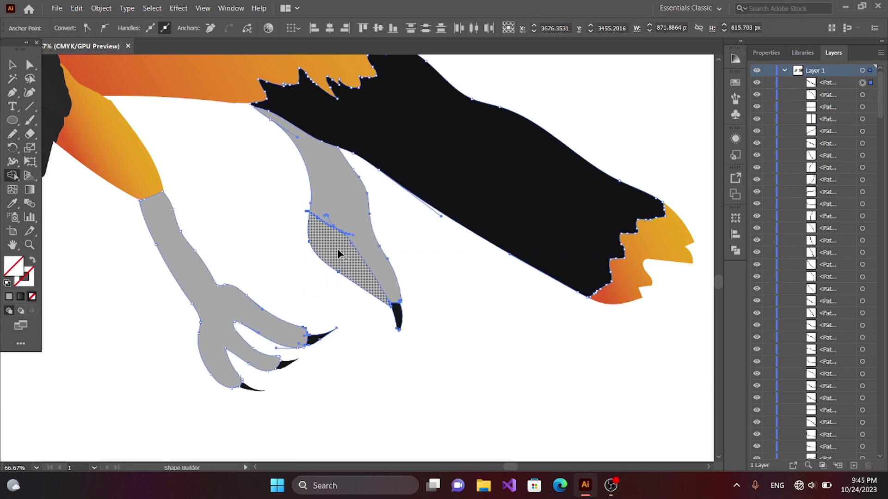
{"action": "left_click", "coordinate": [337, 248]}
{"action": "key", "text": "a"}
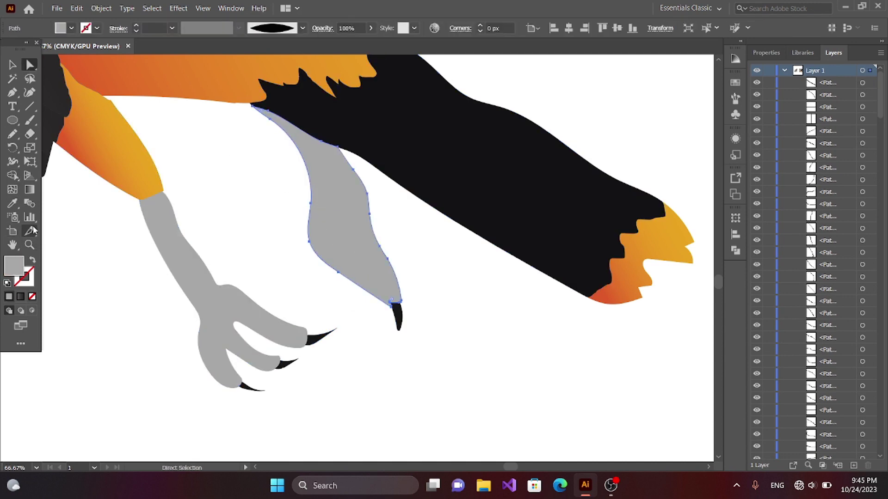
{"action": "key", "text": "shift+m"}
{"action": "double_click", "coordinate": [14, 266]}
{"action": "left_click", "coordinate": [319, 255]}
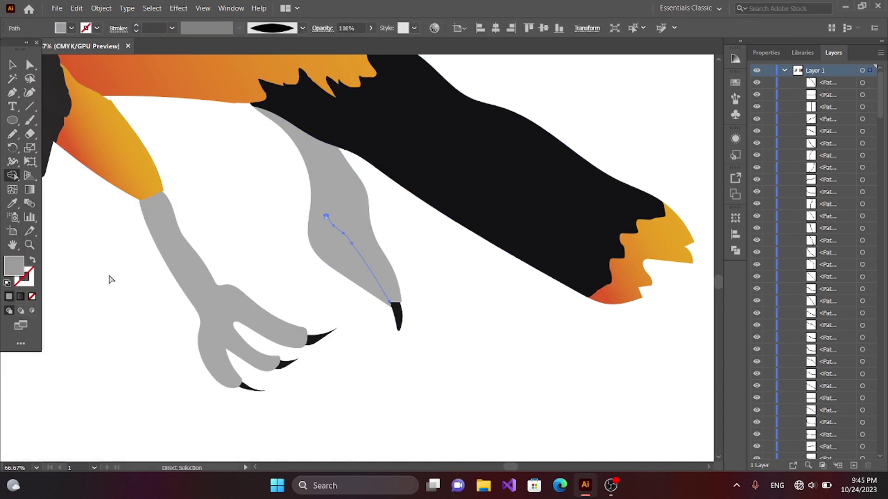
Shade the leg section beside the line darker grey and zoom out to the artboard
{"action": "key", "text": "a"}
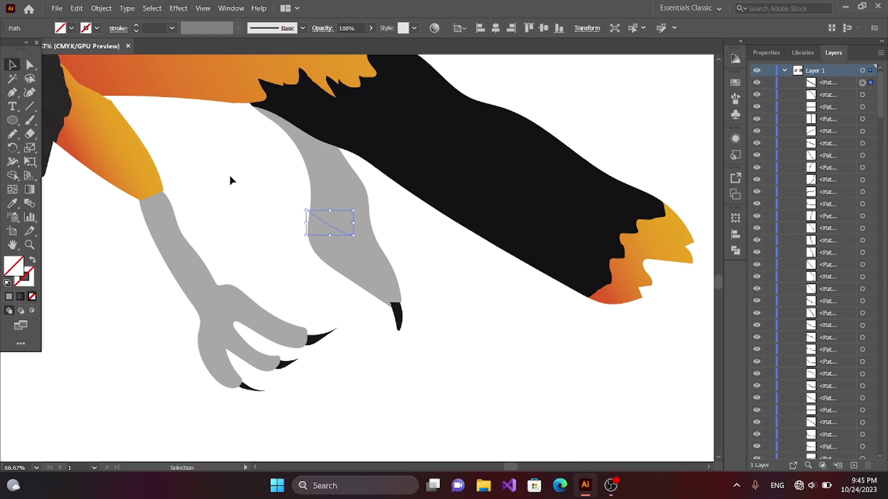
{"action": "left_click_drag", "start_coordinate": [703, 391], "coordinate": [72, 115]}
{"action": "left_click", "coordinate": [357, 243]}
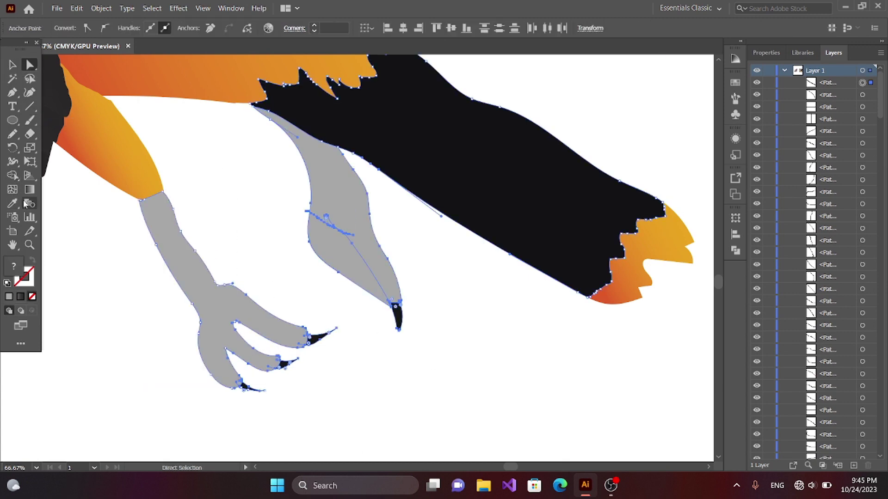
{"action": "key", "text": "shift+m"}
{"action": "double_click", "coordinate": [13, 266]}
{"action": "left_click", "coordinate": [305, 256]}
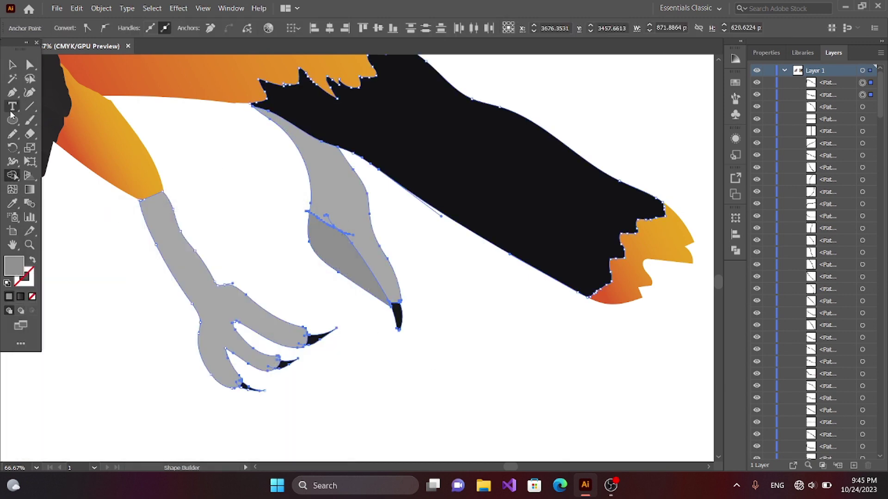
{"action": "key", "text": "a"}
{"action": "key", "text": "ctrl+shift+a"}
{"action": "scroll", "coordinate": [193, 231], "scroll_direction": "down", "scroll_amount": 6}
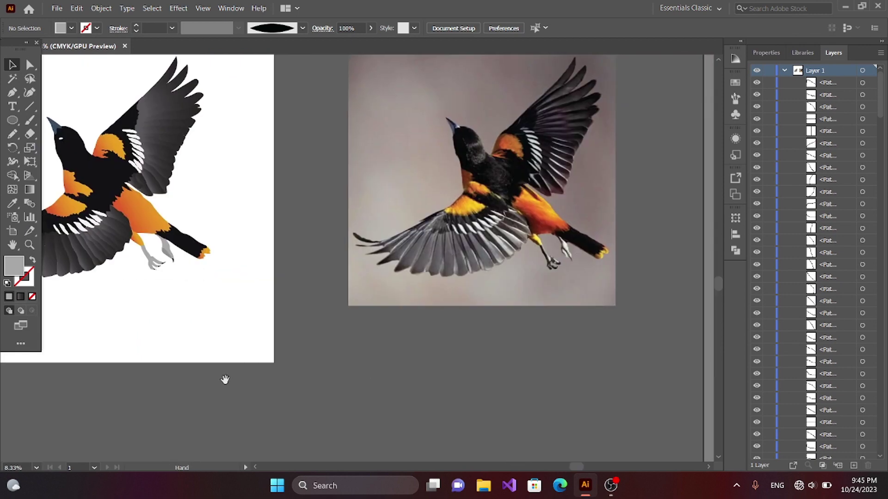
{"action": "left_click_drag", "start_coordinate": [398, 354], "coordinate": [327, 401]}
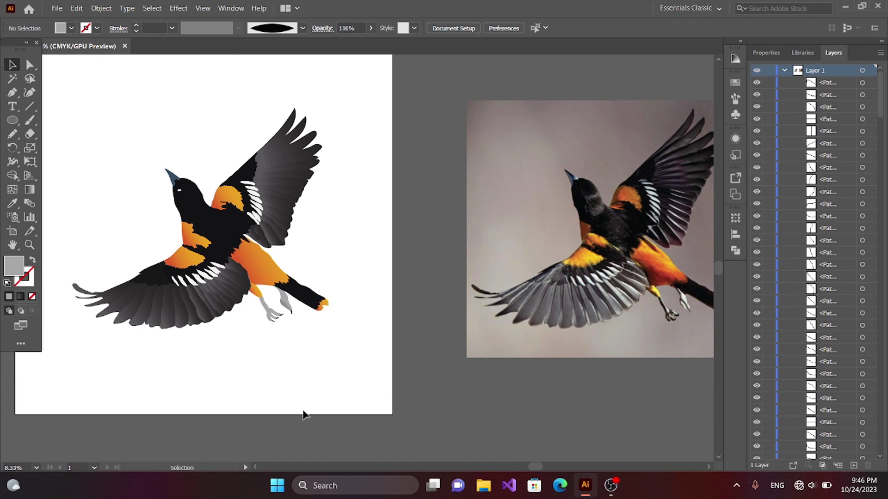
{"action": "left_click_drag", "start_coordinate": [415, 438], "coordinate": [567, 450]}
{"action": "left_click", "coordinate": [666, 240]}
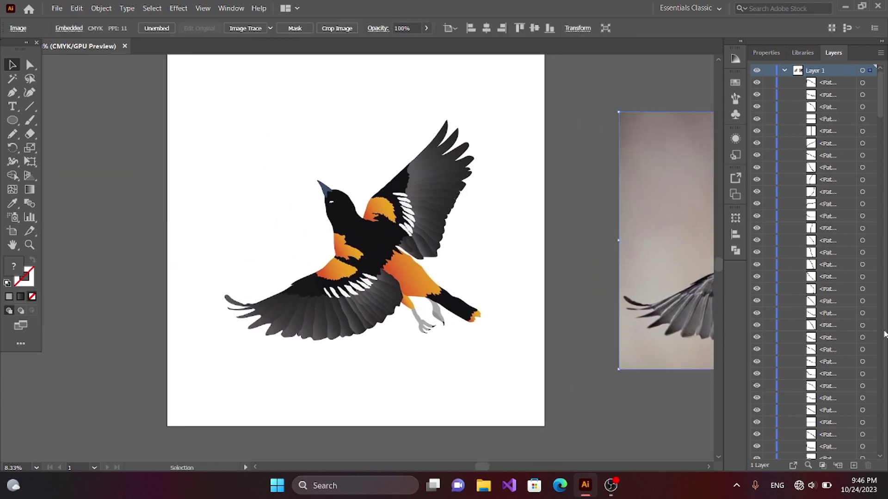